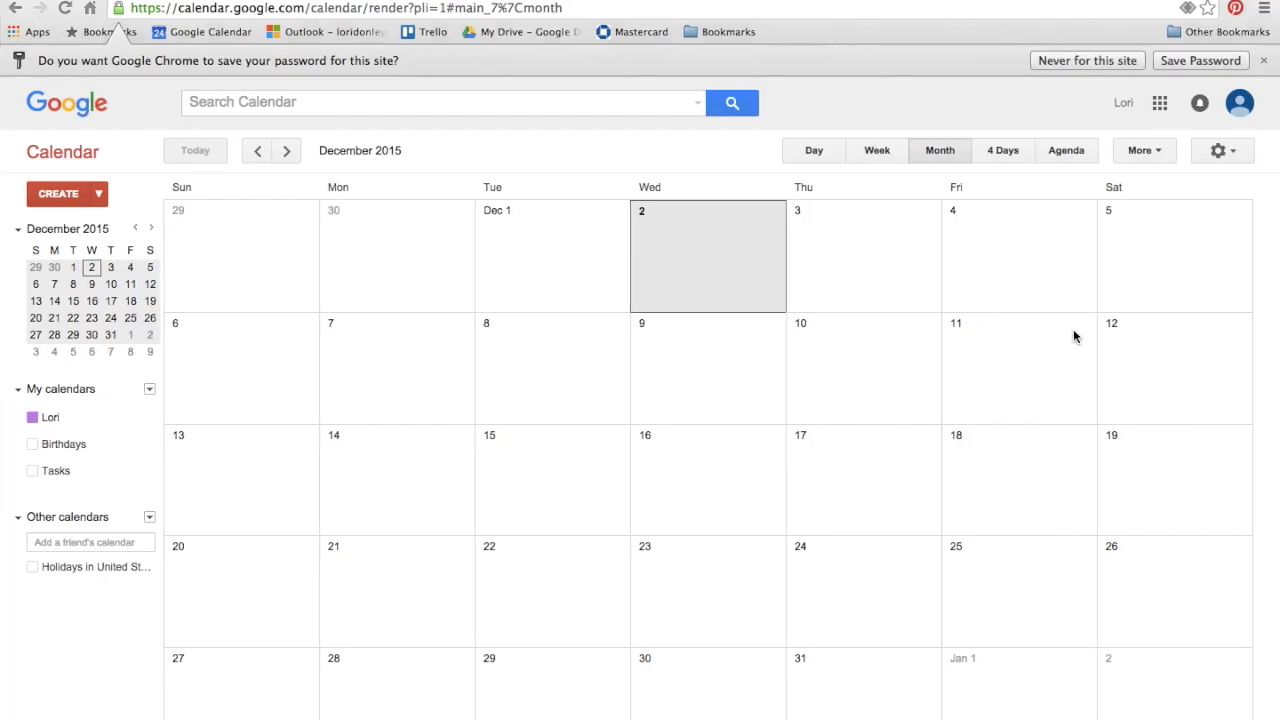
Rename the personal calendar to '1 - MAIN CALENDAR' in its settings and save.
{"action": "mouse_move", "coordinate": [151, 426]}
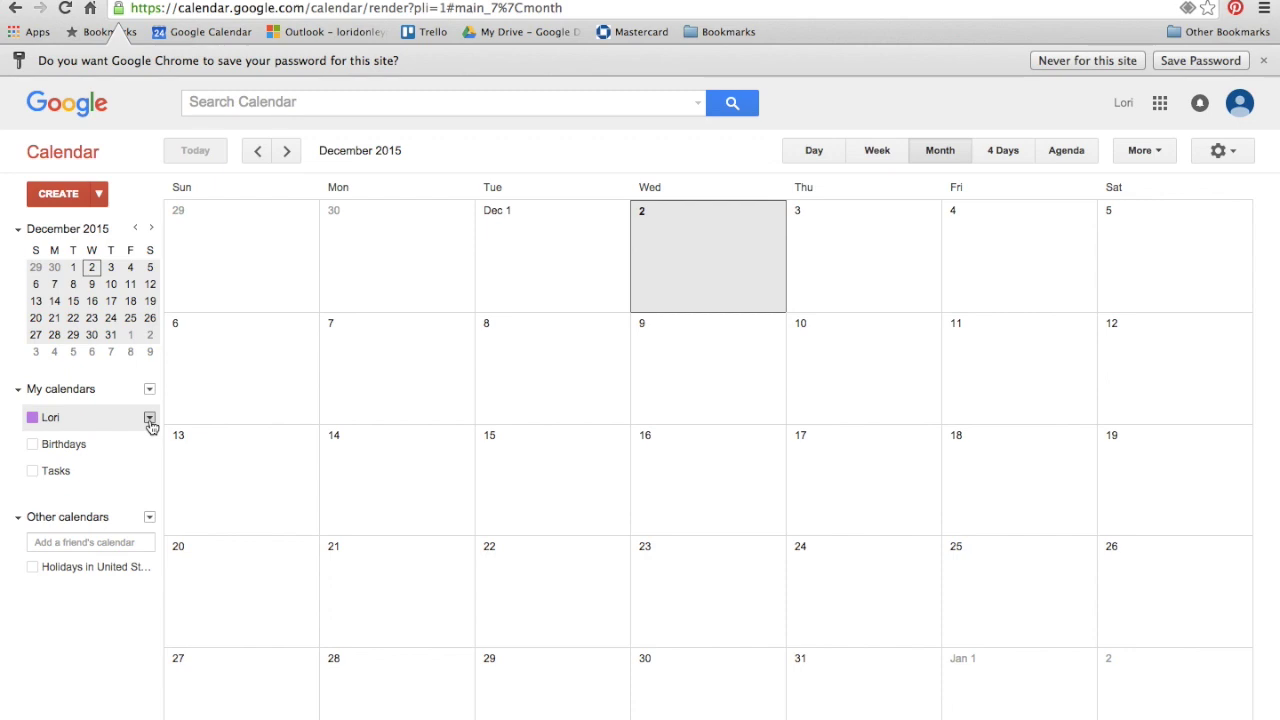
{"action": "left_click", "coordinate": [149, 418]}
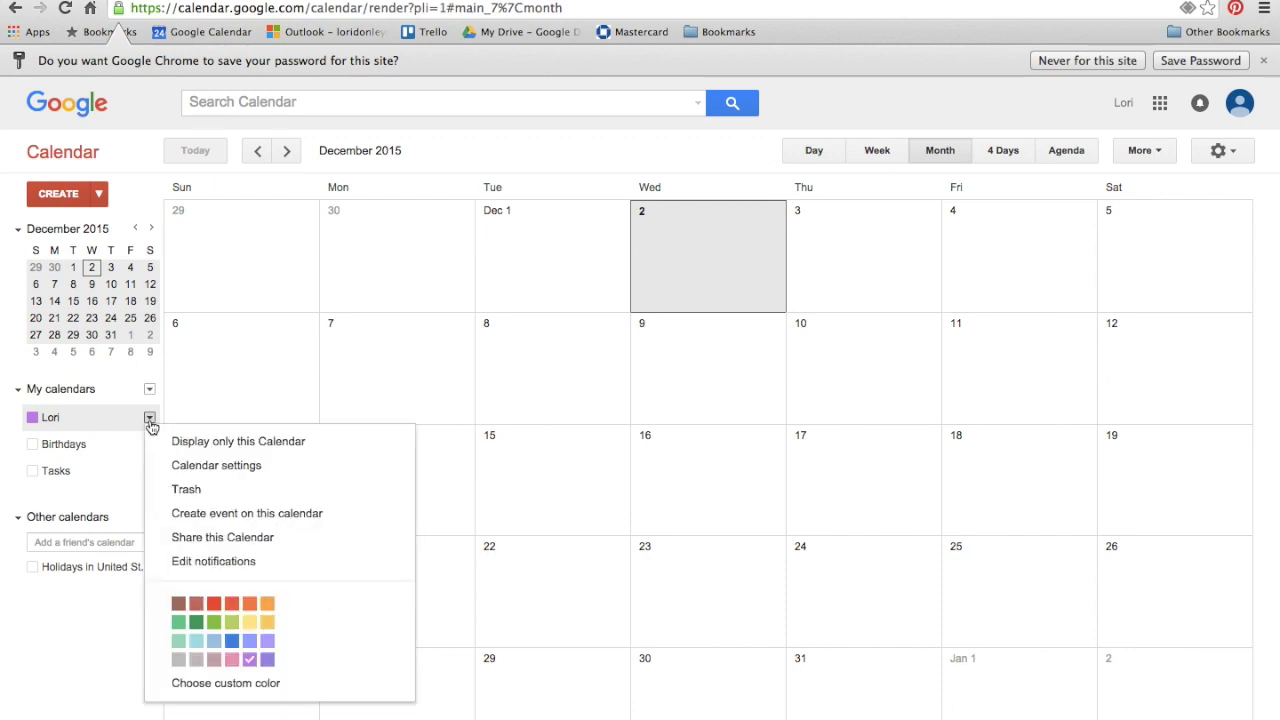
{"action": "left_click", "coordinate": [180, 465]}
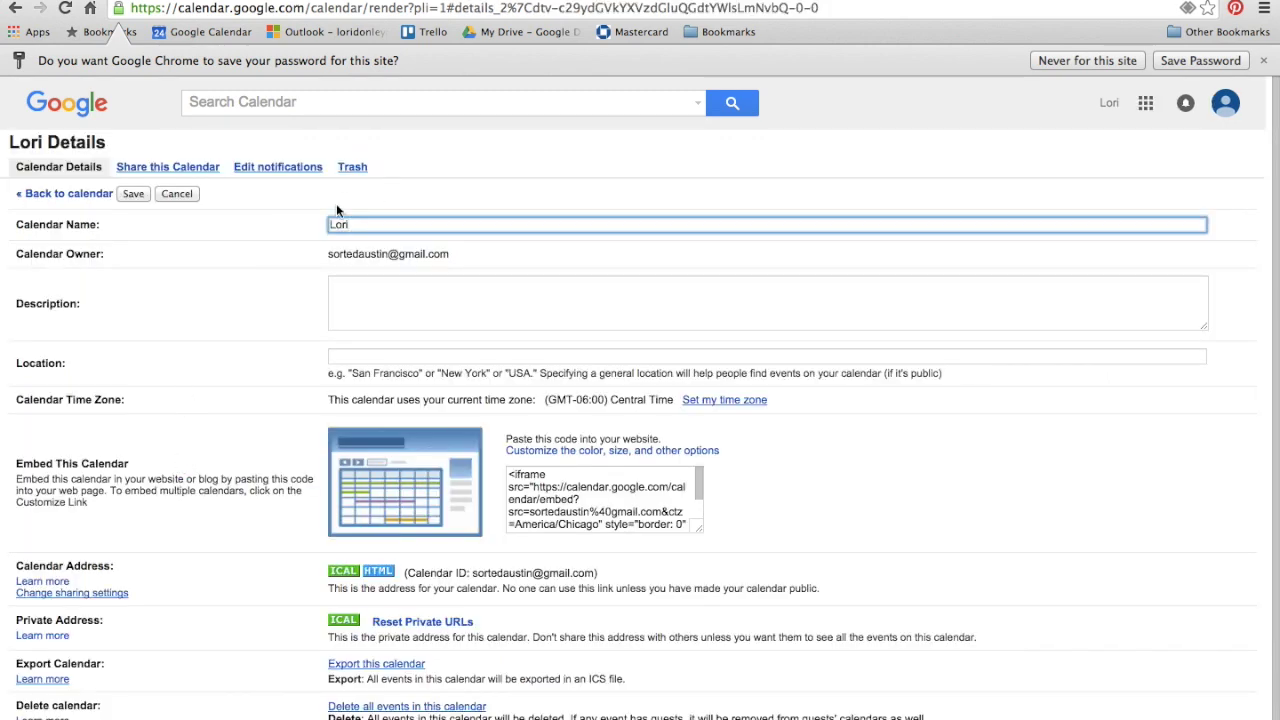
{"action": "key", "text": "BackSpace"}
{"action": "key", "text": "BackSpace"}
{"action": "key", "text": "BackSpace"}
{"action": "key", "text": "BackSpace"}
{"action": "type", "text": "1 - MAIN CALENDAR"}
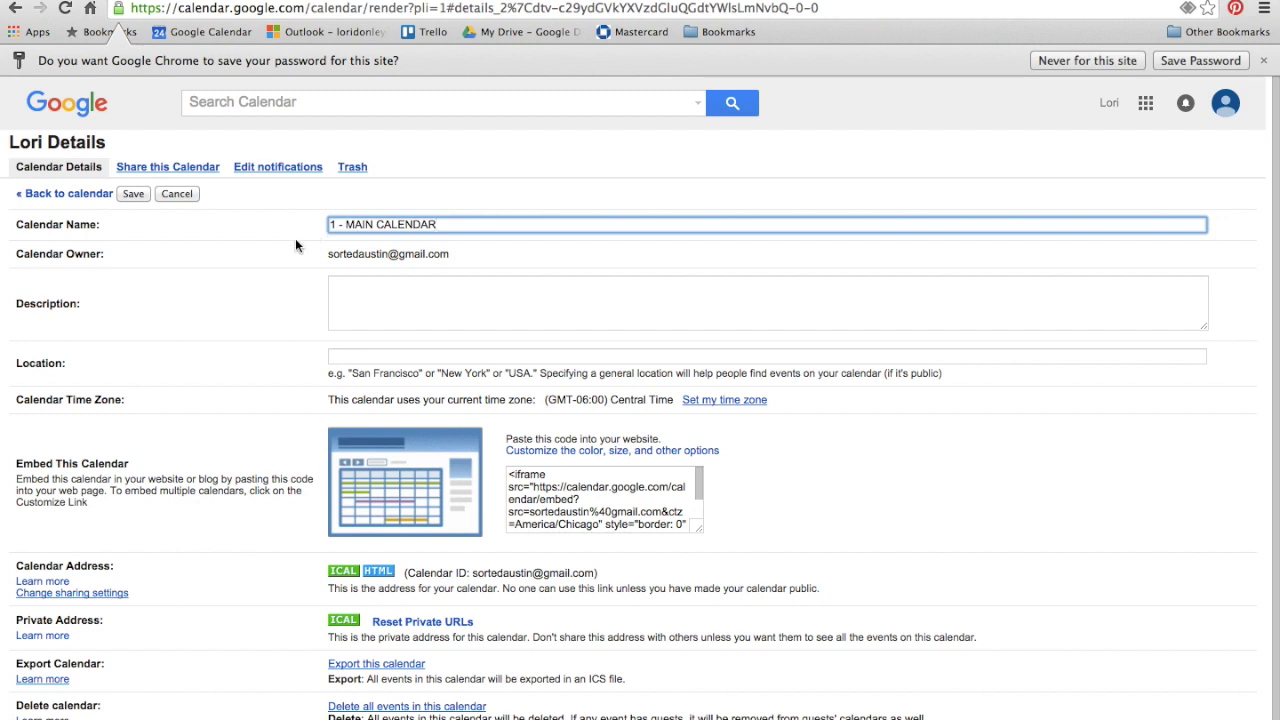
{"action": "left_click", "coordinate": [135, 193]}
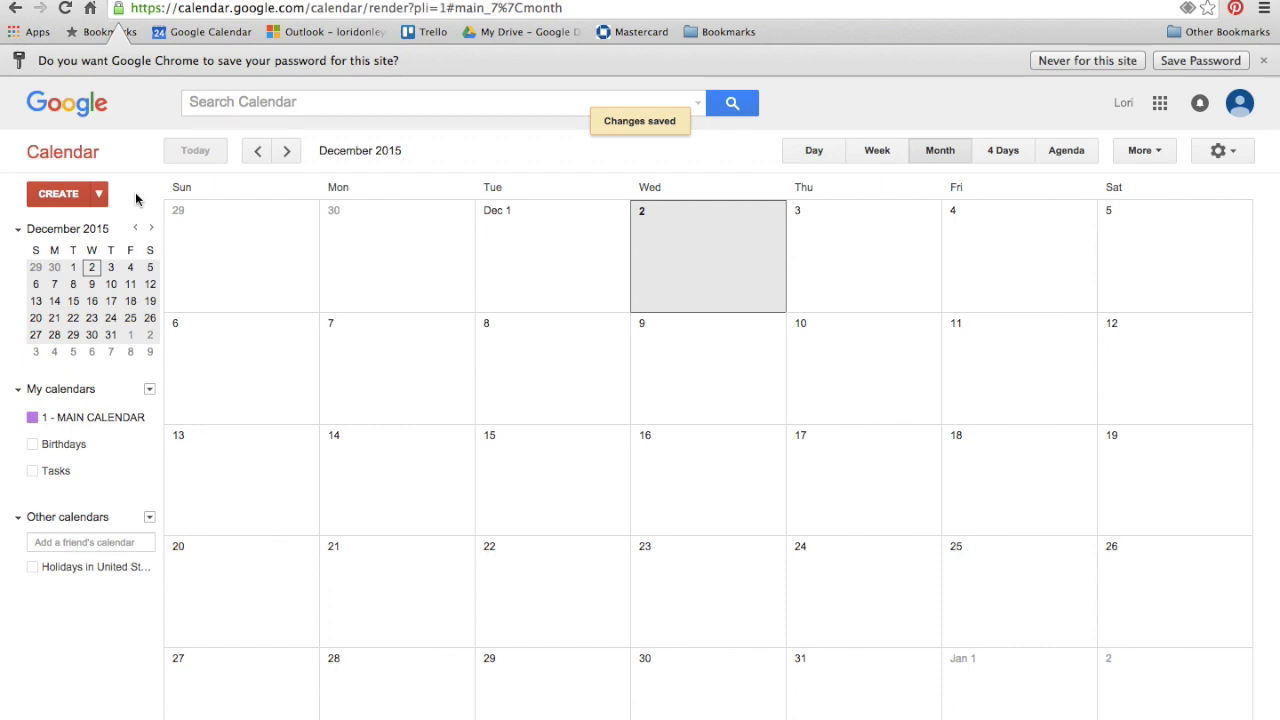
Create a new calendar named '2 - THINGS TO DO'.
{"action": "left_click", "coordinate": [150, 390]}
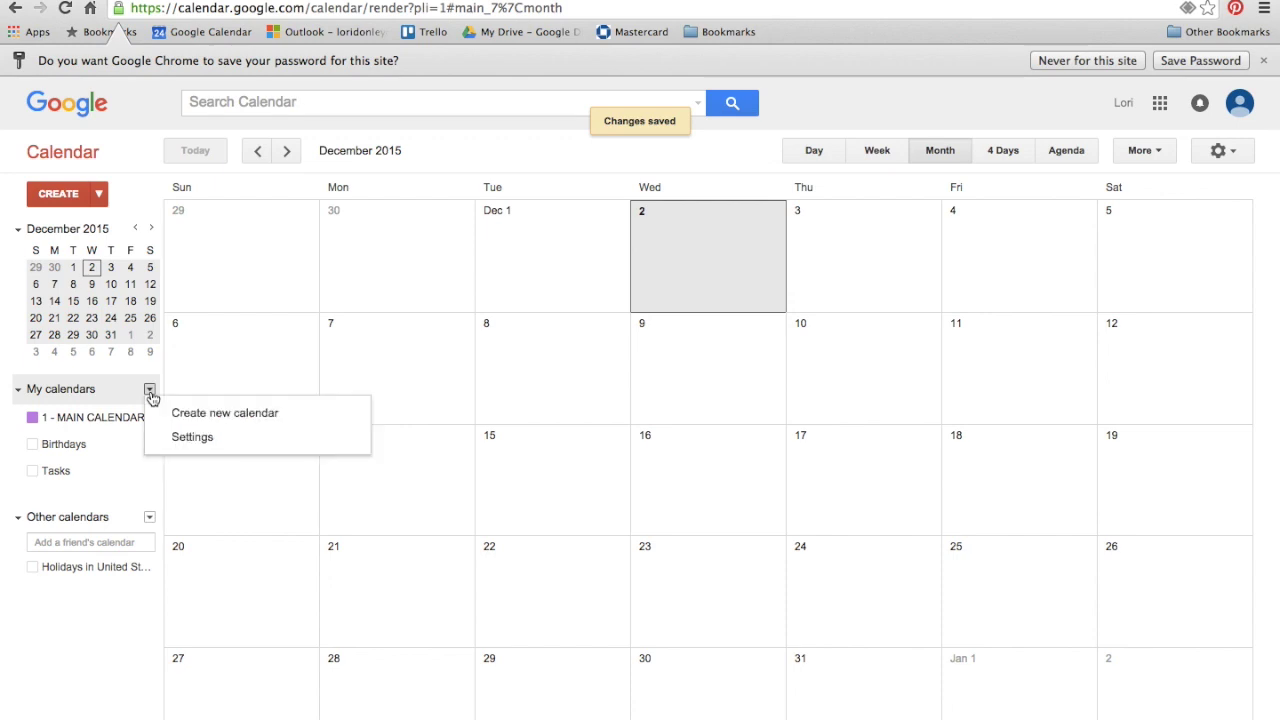
{"action": "left_click", "coordinate": [174, 412]}
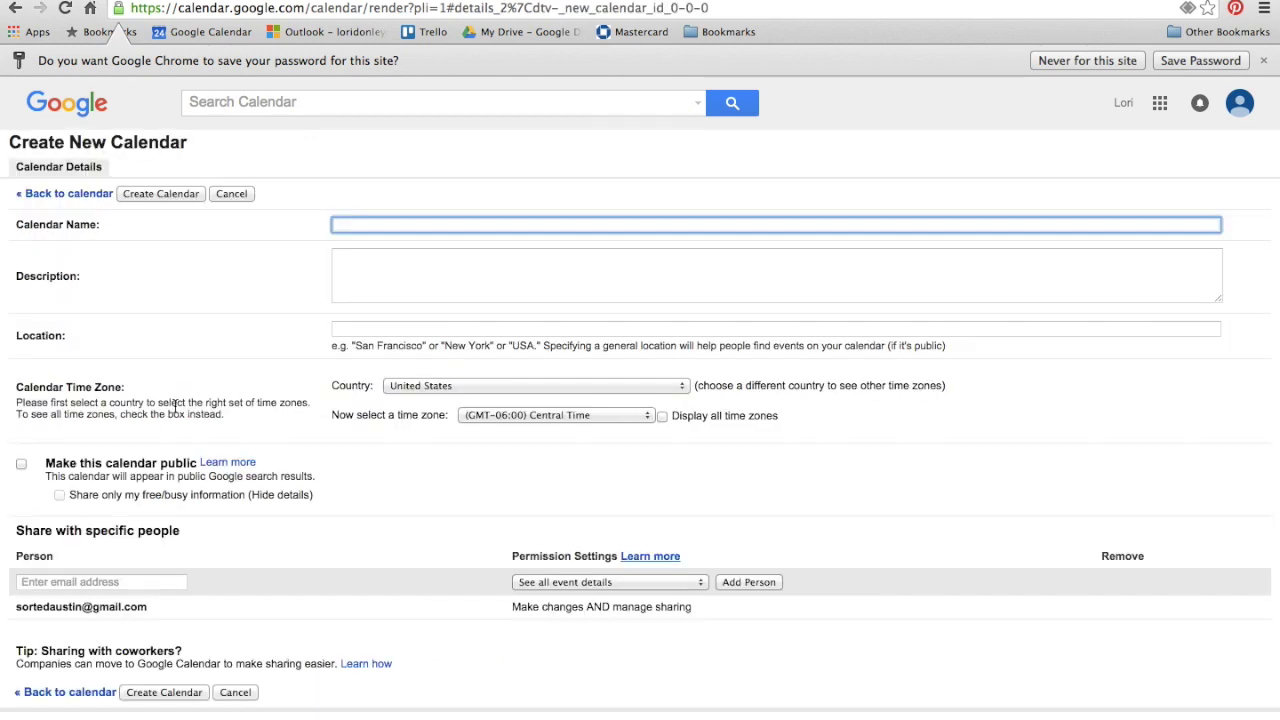
{"action": "type", "text": "2 - THINGS TO DO"}
{"action": "left_click", "coordinate": [154, 195]}
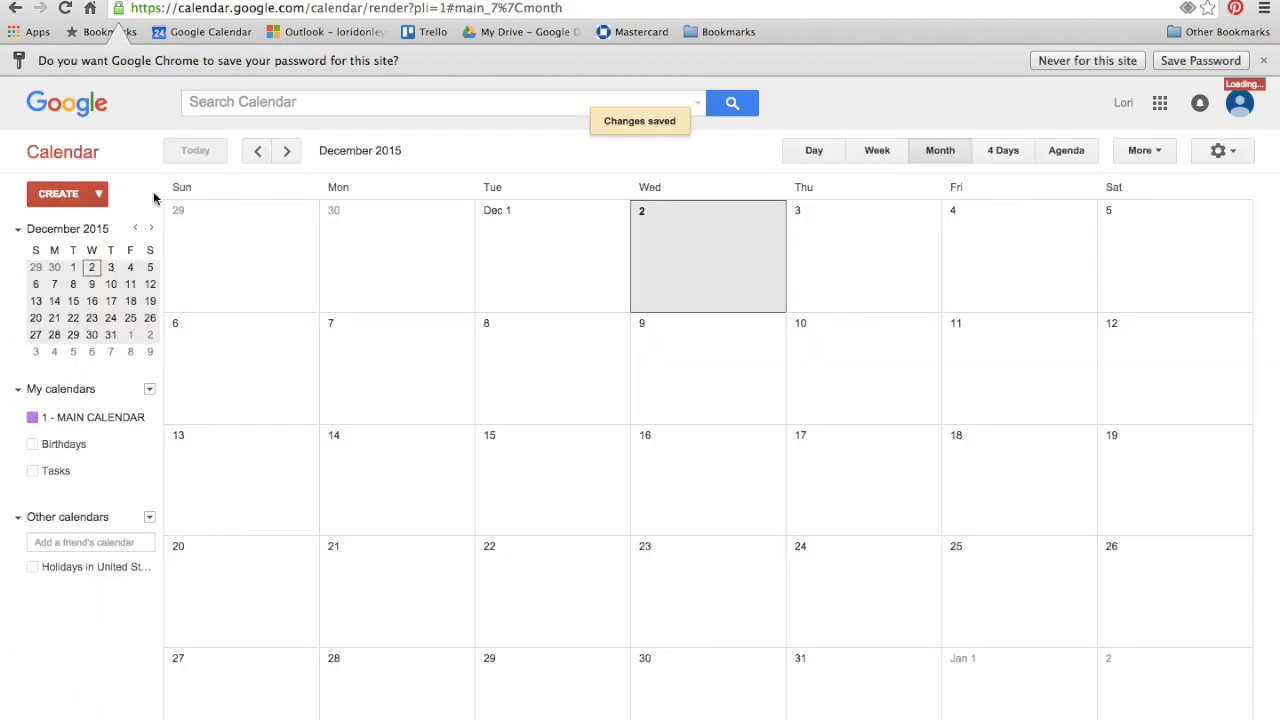
Create a third calendar named '3 - INFORMATIONAL'.
{"action": "left_click", "coordinate": [149, 391]}
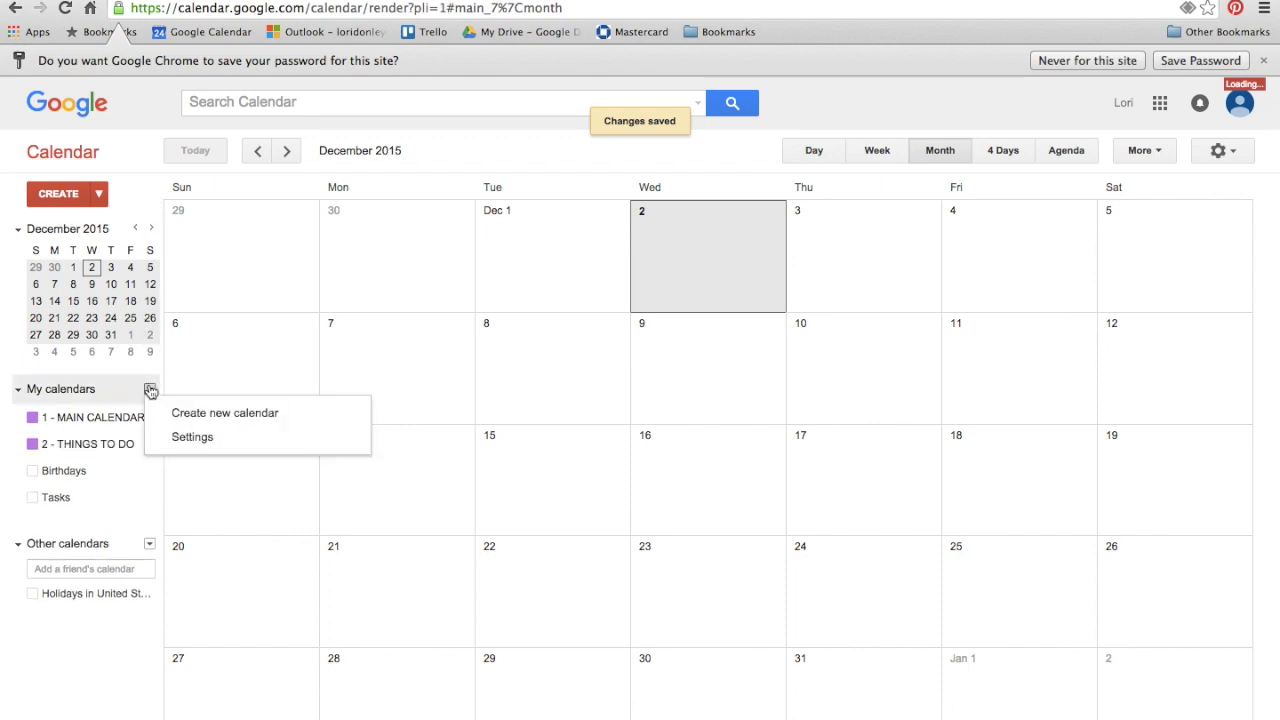
{"action": "left_click", "coordinate": [175, 409]}
{"action": "type", "text": "3"}
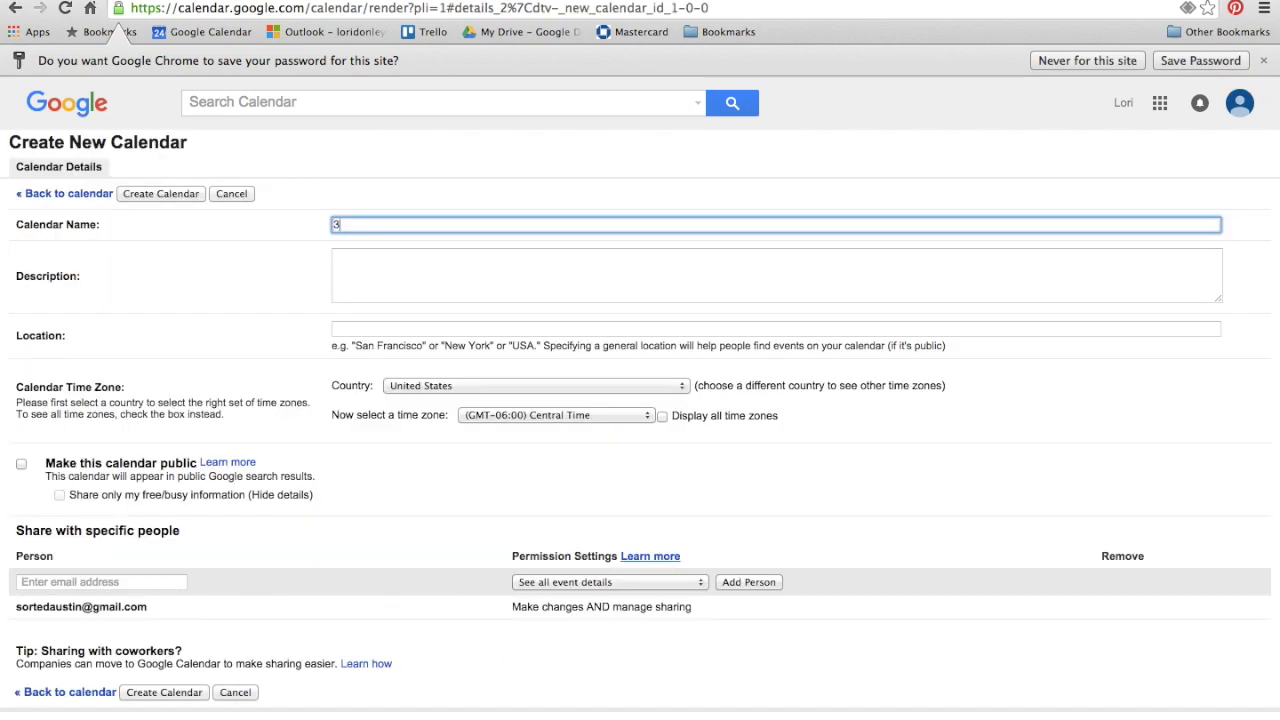
{"action": "type", "text": " - INFP"}
{"action": "key", "text": "BackSpace"}
{"action": "type", "text": "ORMATIONAL"}
{"action": "left_click", "coordinate": [175, 193]}
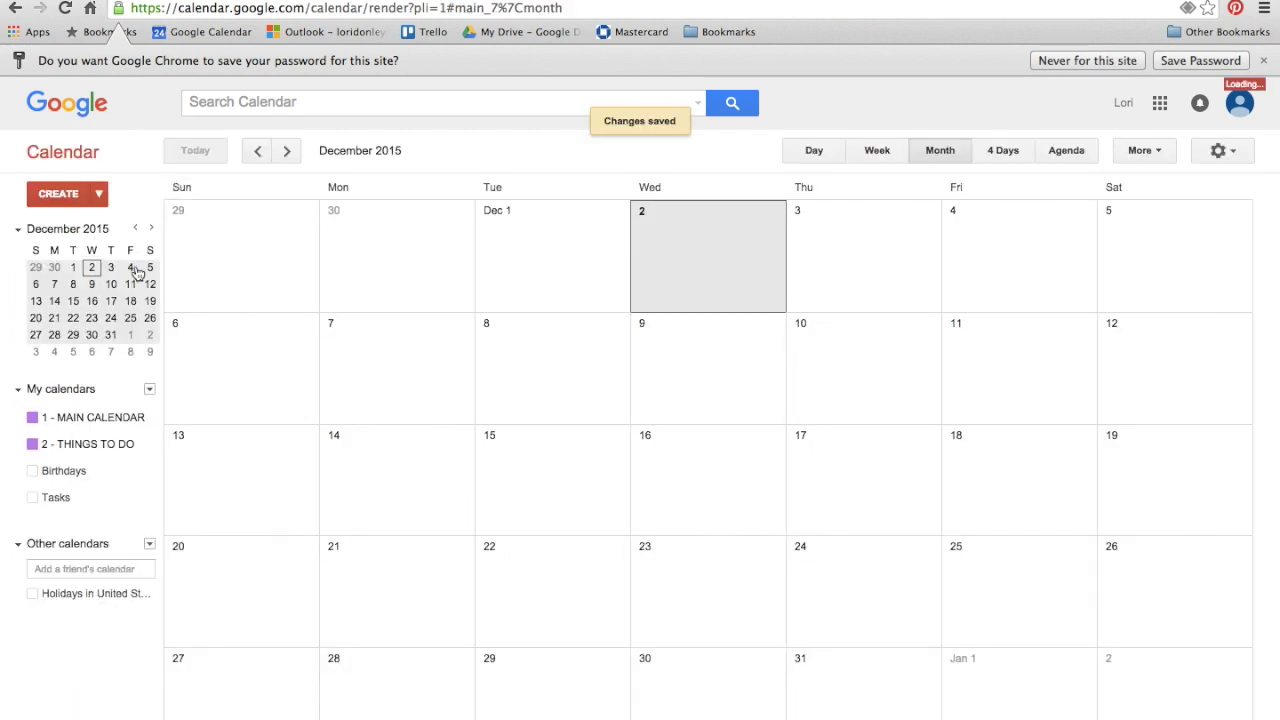
Create a fourth calendar named '4 - HISTORY'.
{"action": "left_click", "coordinate": [150, 390]}
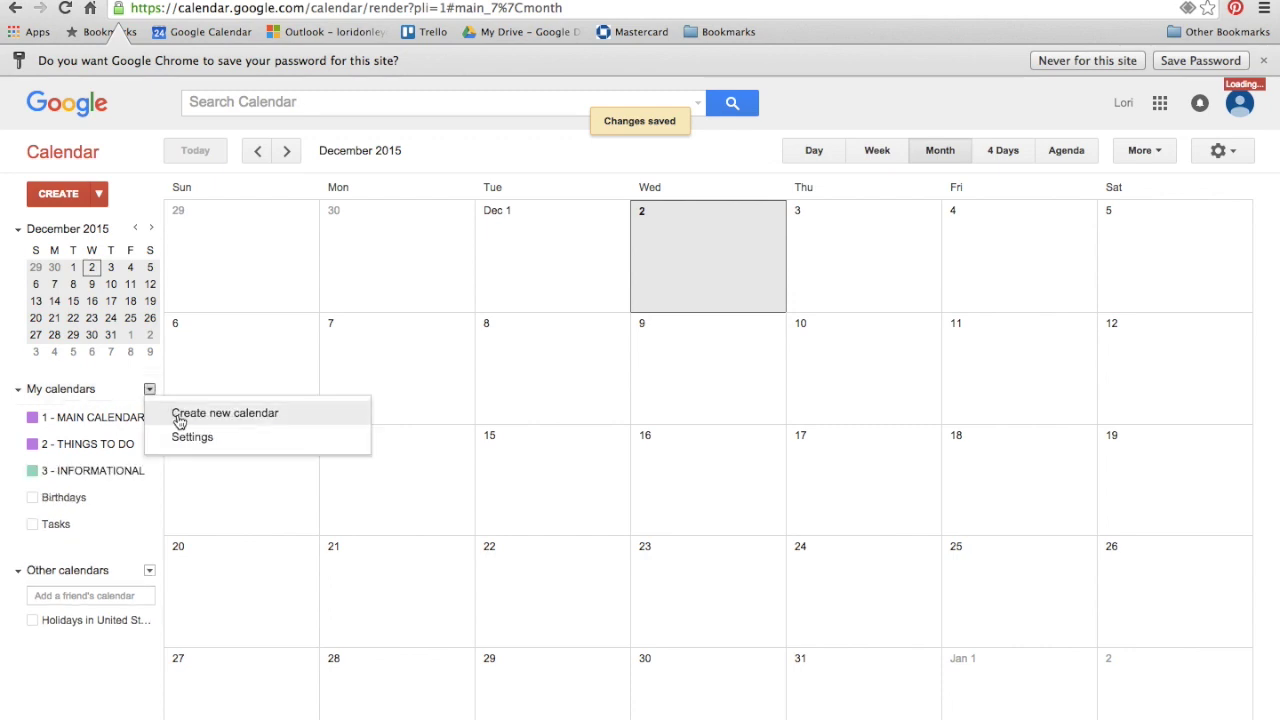
{"action": "left_click", "coordinate": [178, 414]}
{"action": "type", "text": "4 - HISTORY"}
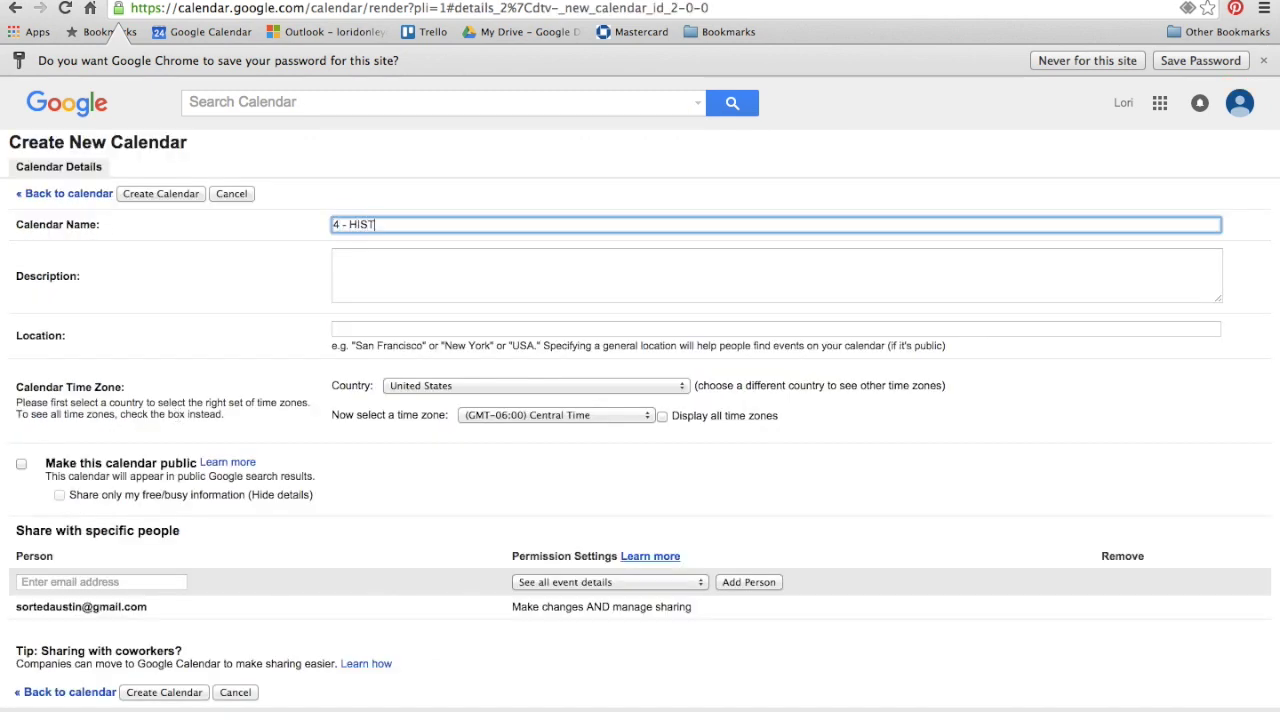
{"action": "left_click", "coordinate": [143, 196]}
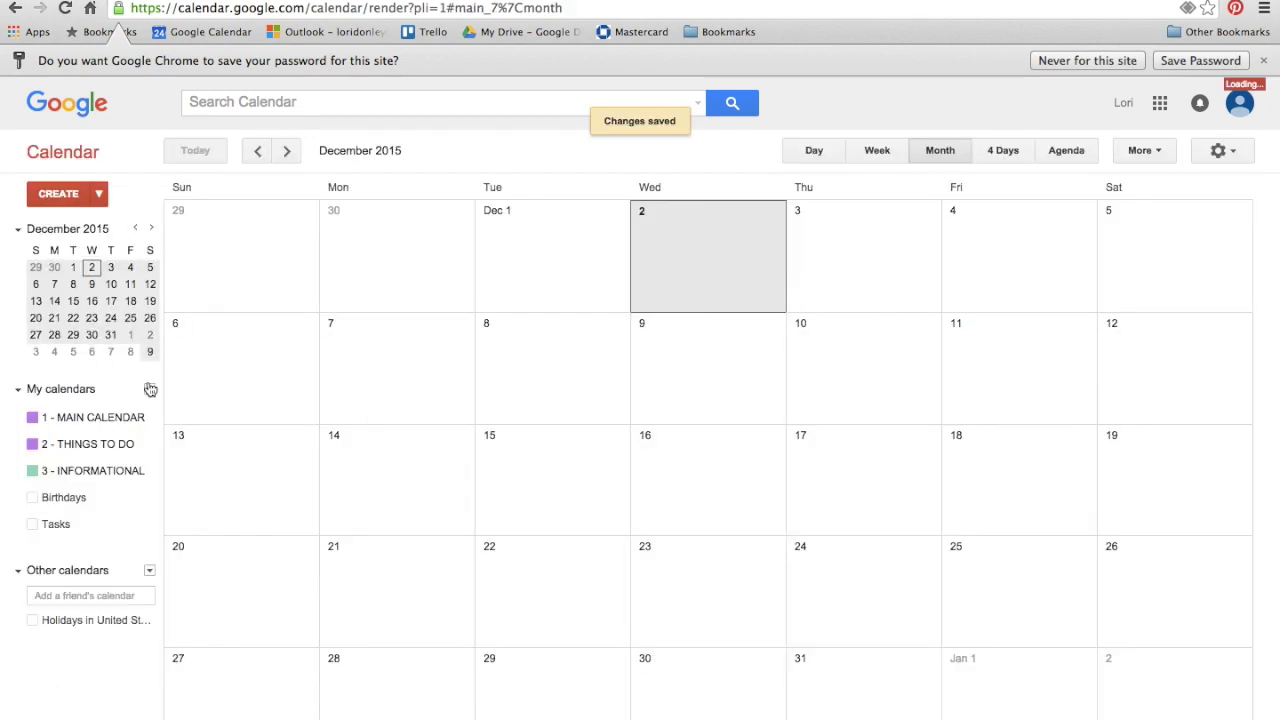
Colour the 2 - THINGS TO DO calendar blue and leave United States holidays hidden.
{"action": "left_click", "coordinate": [149, 448]}
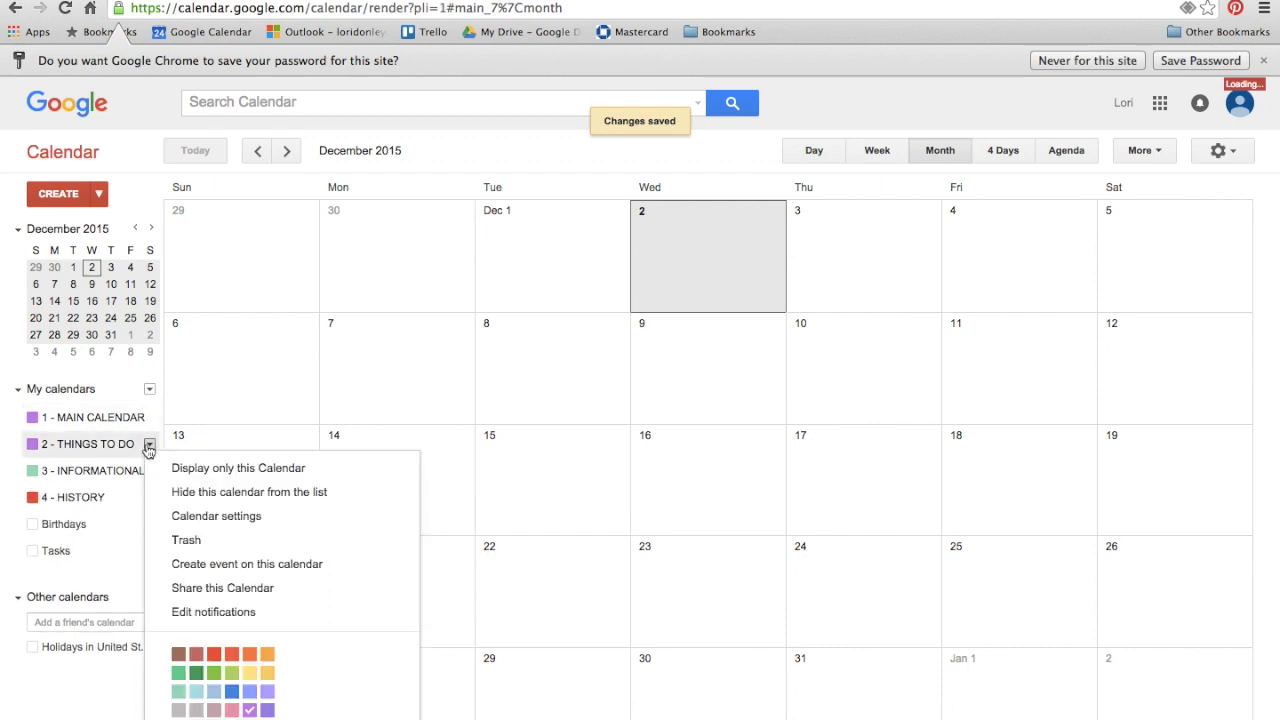
{"action": "left_click", "coordinate": [228, 698]}
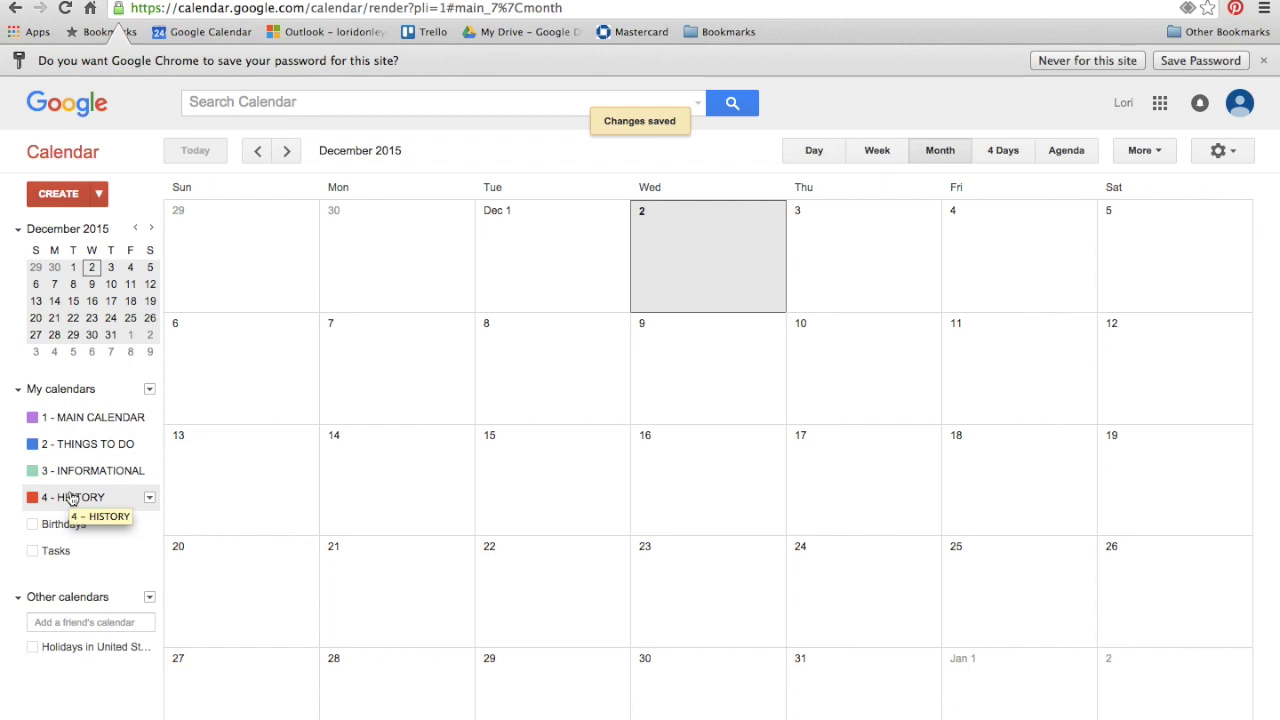
{"action": "left_click", "coordinate": [34, 648]}
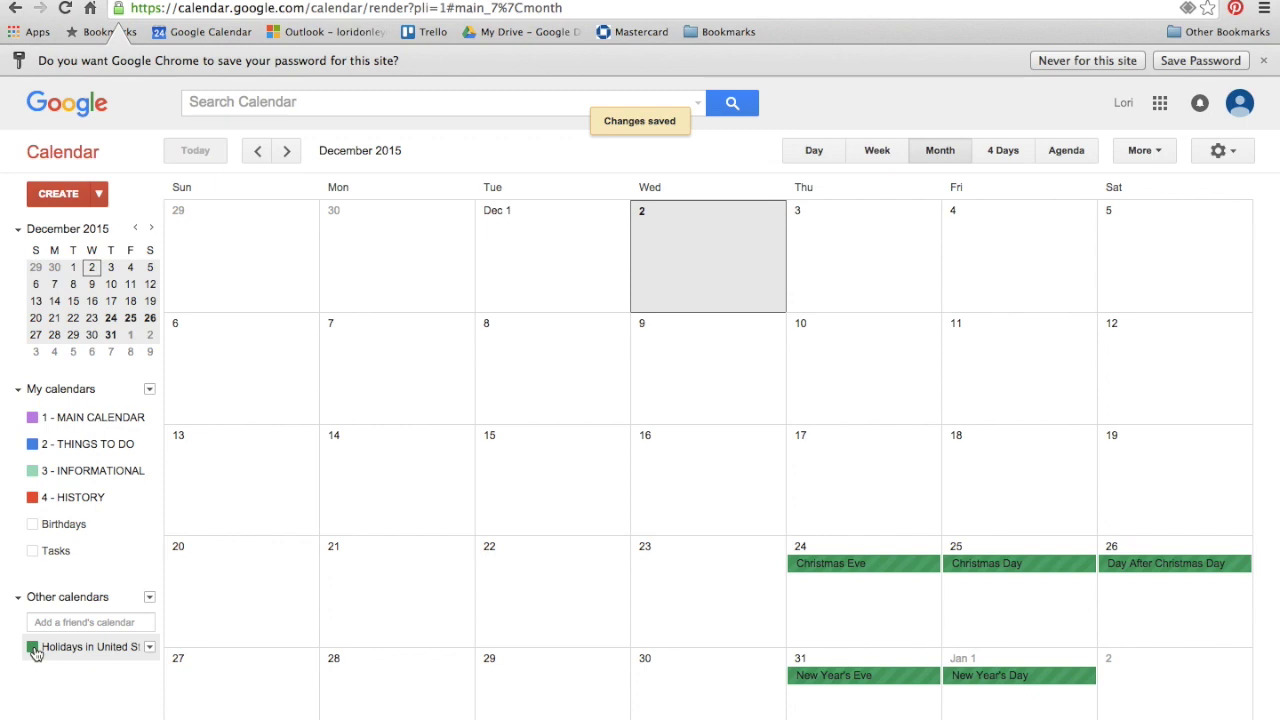
{"action": "left_click", "coordinate": [34, 648]}
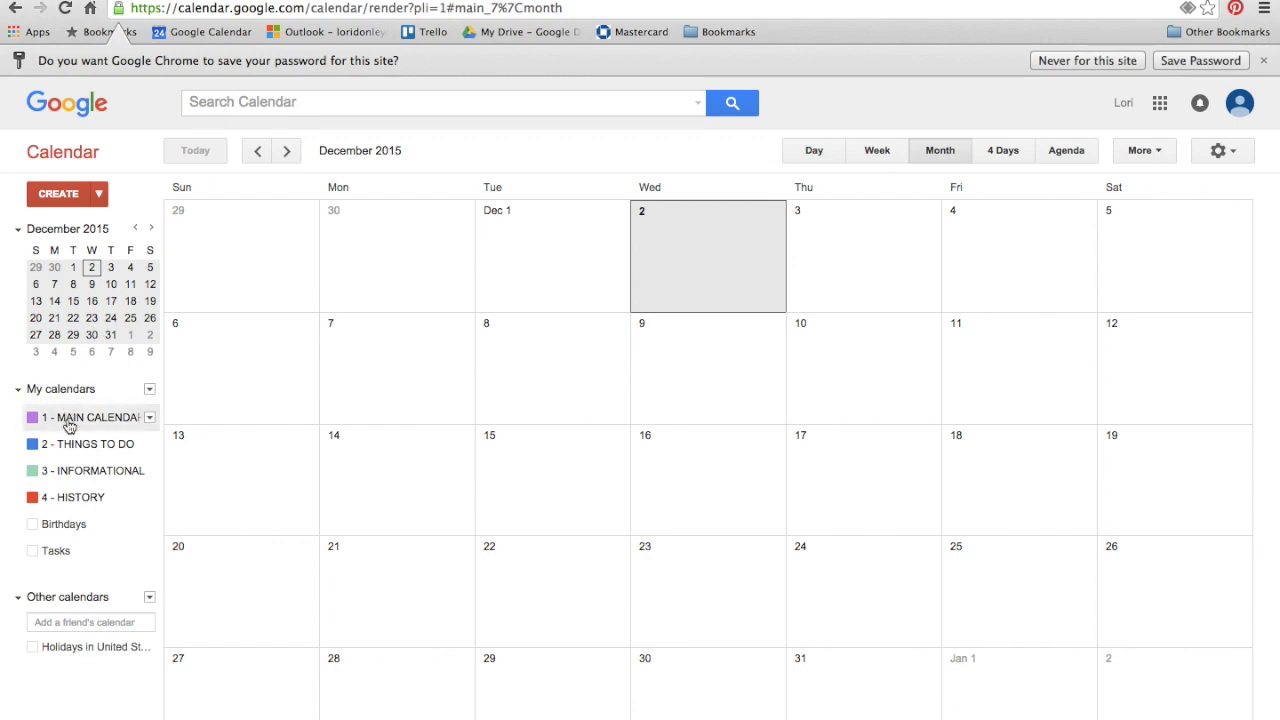
Hide THINGS TO DO, INFORMATIONAL and HISTORY so only 1 - MAIN CALENDAR shows, then start a December 2 event.
{"action": "left_click", "coordinate": [32, 444]}
{"action": "left_click", "coordinate": [32, 471]}
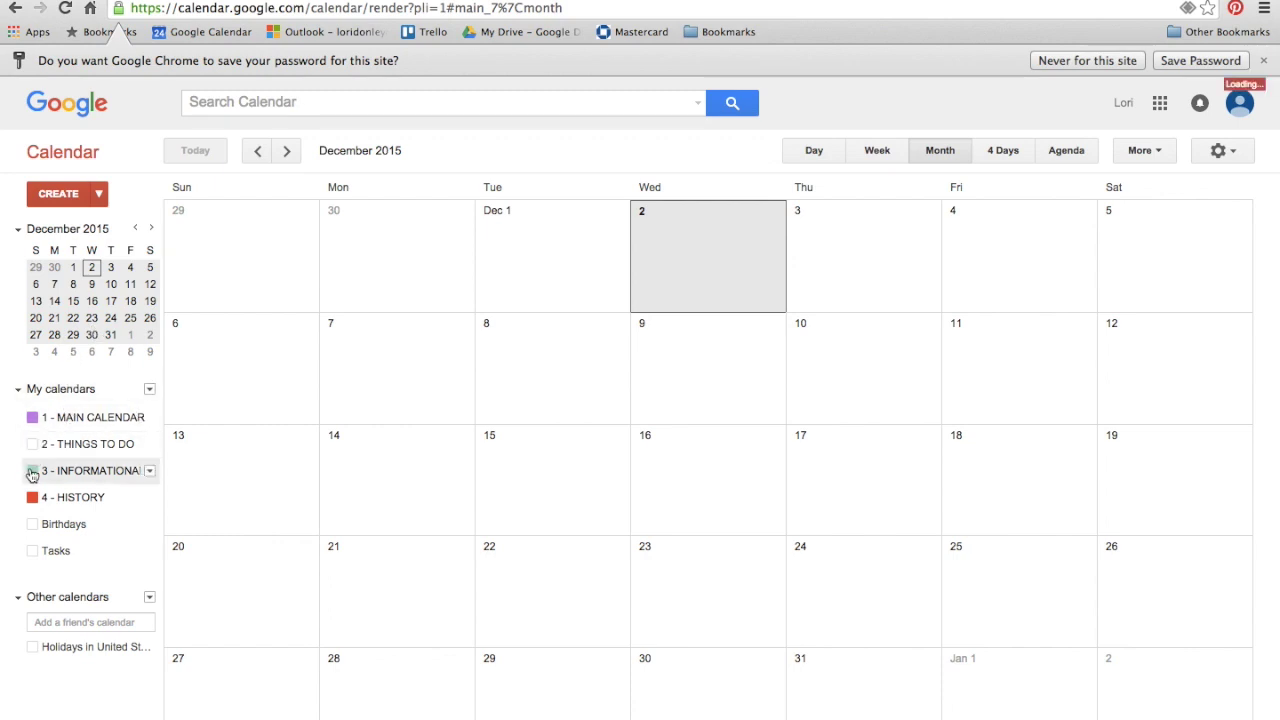
{"action": "left_click", "coordinate": [32, 498]}
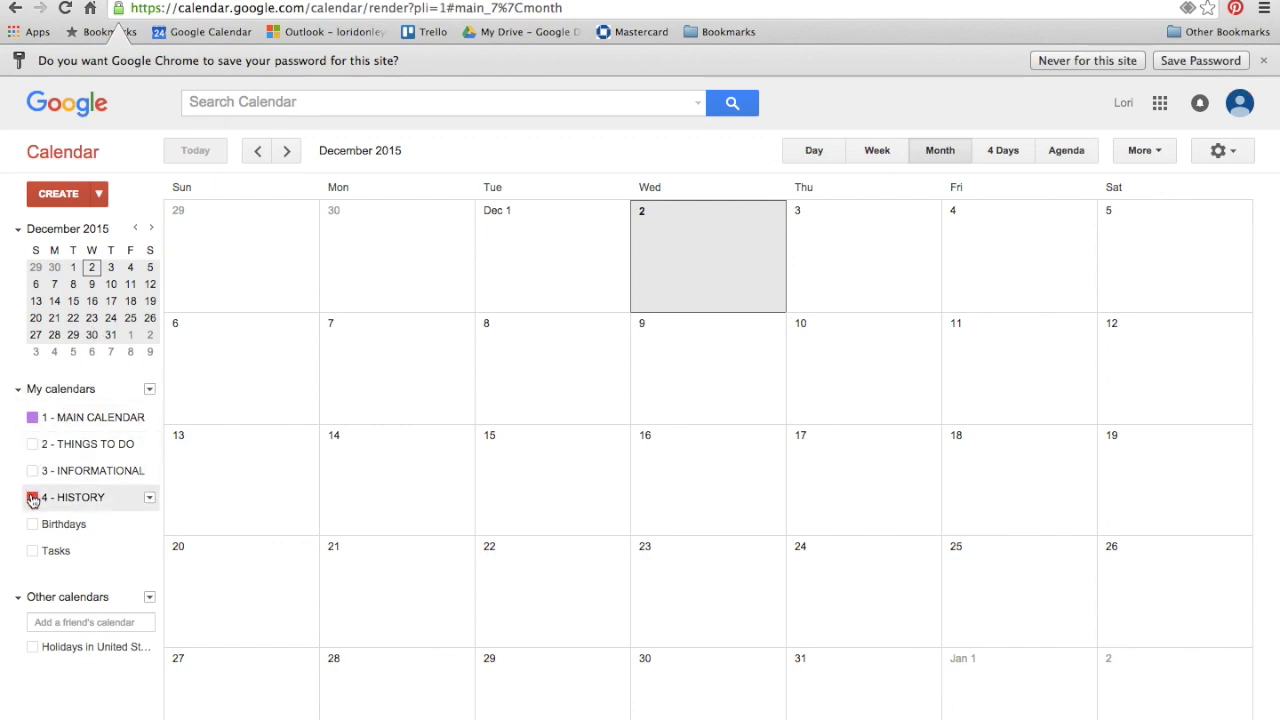
{"action": "left_click", "coordinate": [33, 500]}
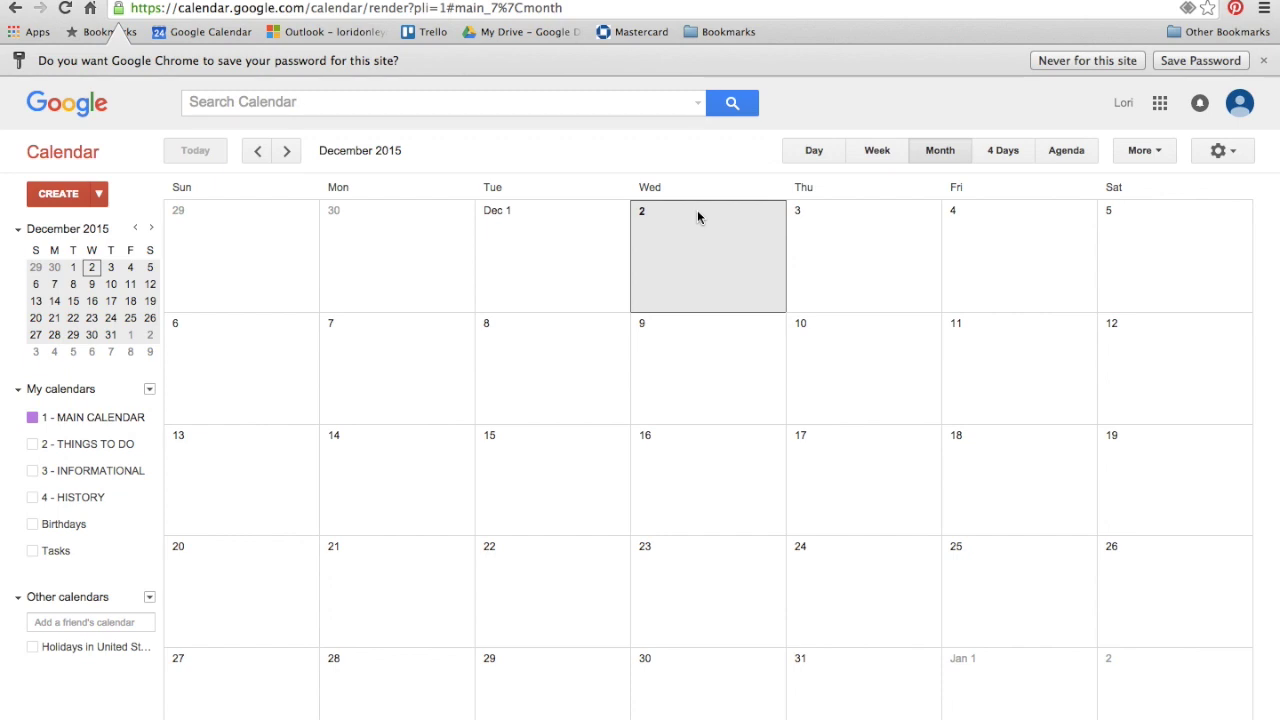
{"action": "left_click", "coordinate": [697, 213]}
Create 'Dentist Appt.' on December 2 at 10–11am with the dentist's office as location.
{"action": "type", "text": "Denit"}
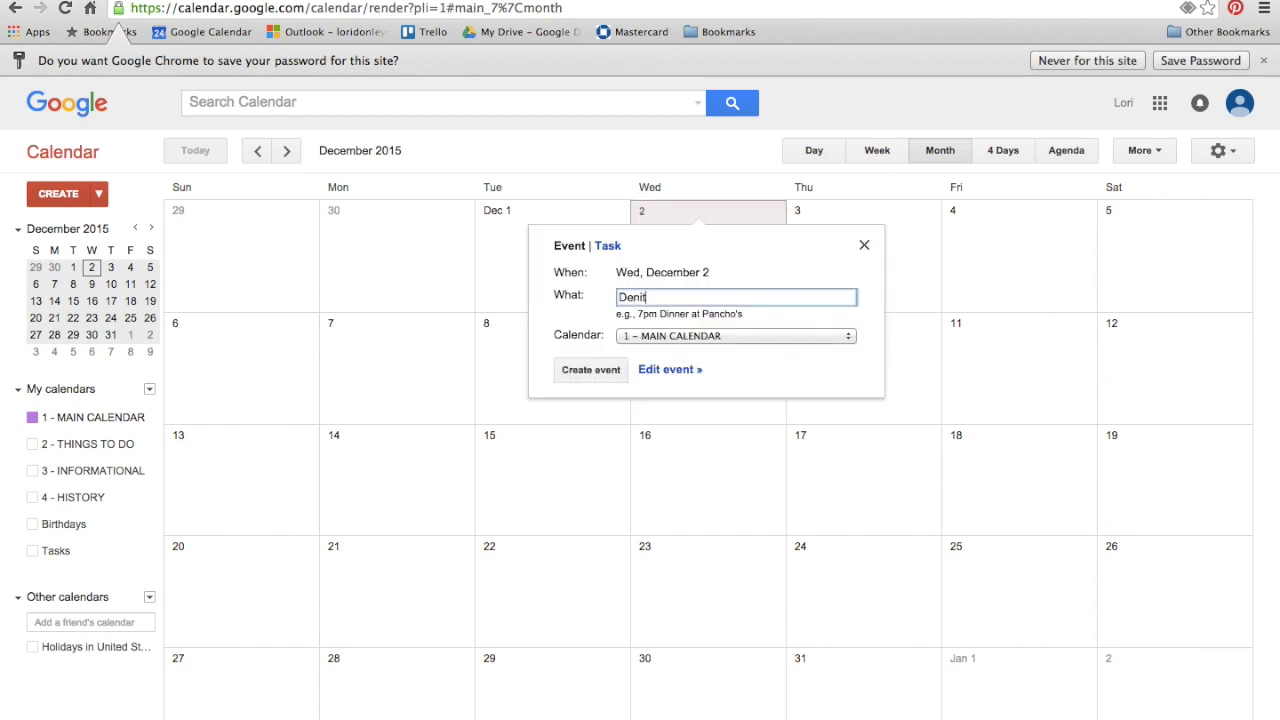
{"action": "type", "text": "st A"}
{"action": "key", "text": "BackSpace"}
{"action": "key", "text": "BackSpace"}
{"action": "key", "text": "BackSpace"}
{"action": "key", "text": "BackSpace"}
{"action": "key", "text": "BackSpace"}
{"action": "key", "text": "BackSpace"}
{"action": "type", "text": "tist Appt."}
{"action": "left_click", "coordinate": [672, 371]}
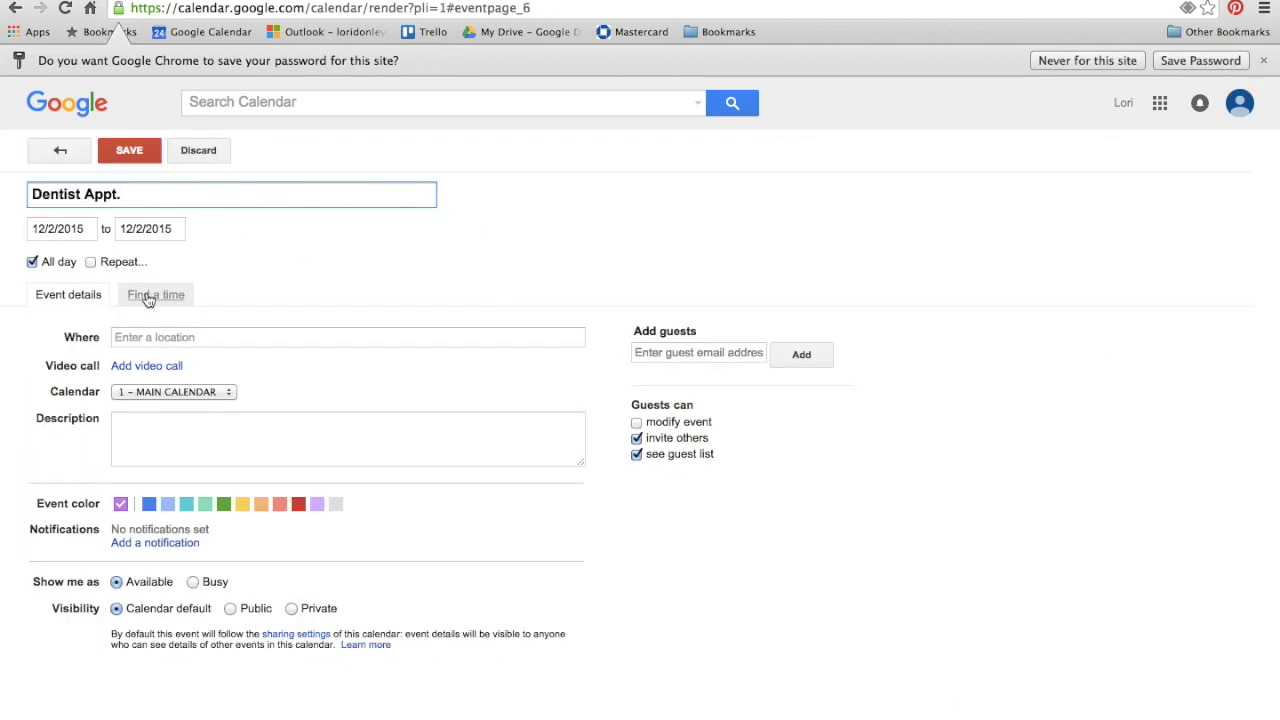
{"action": "left_click", "coordinate": [32, 262]}
{"action": "left_click", "coordinate": [143, 336]}
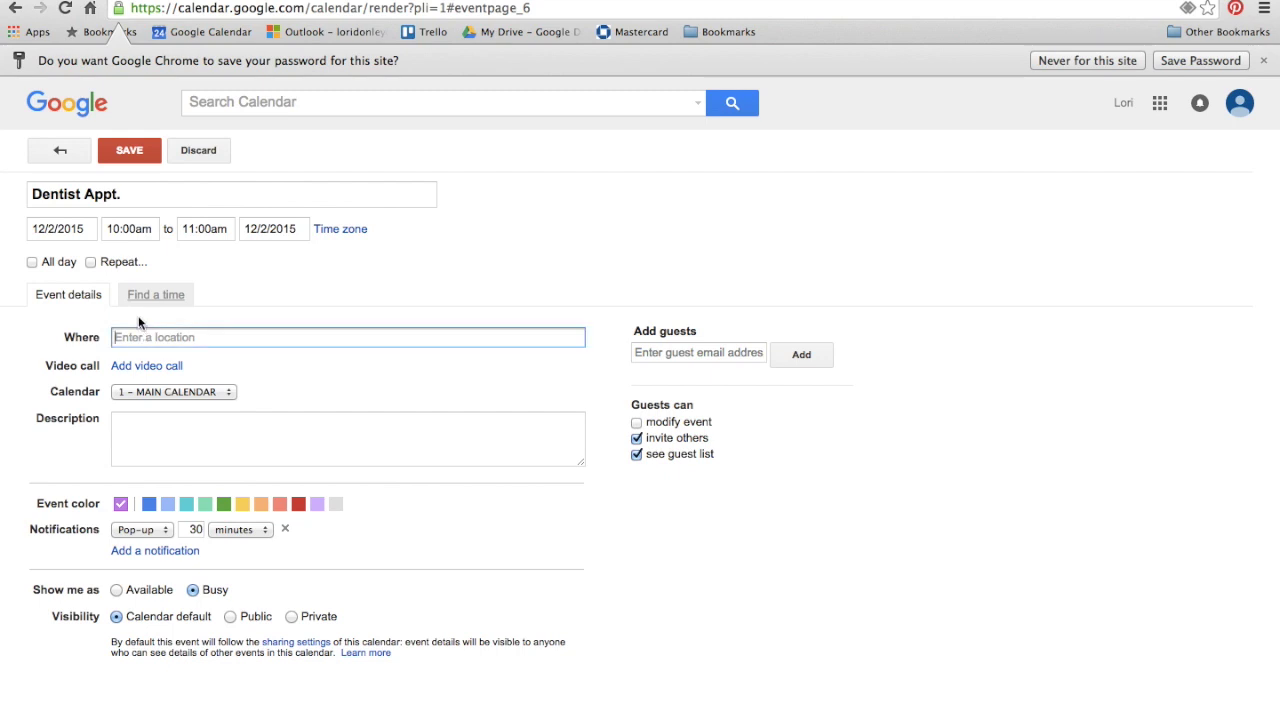
{"action": "type", "text": "Dr. Wes"}
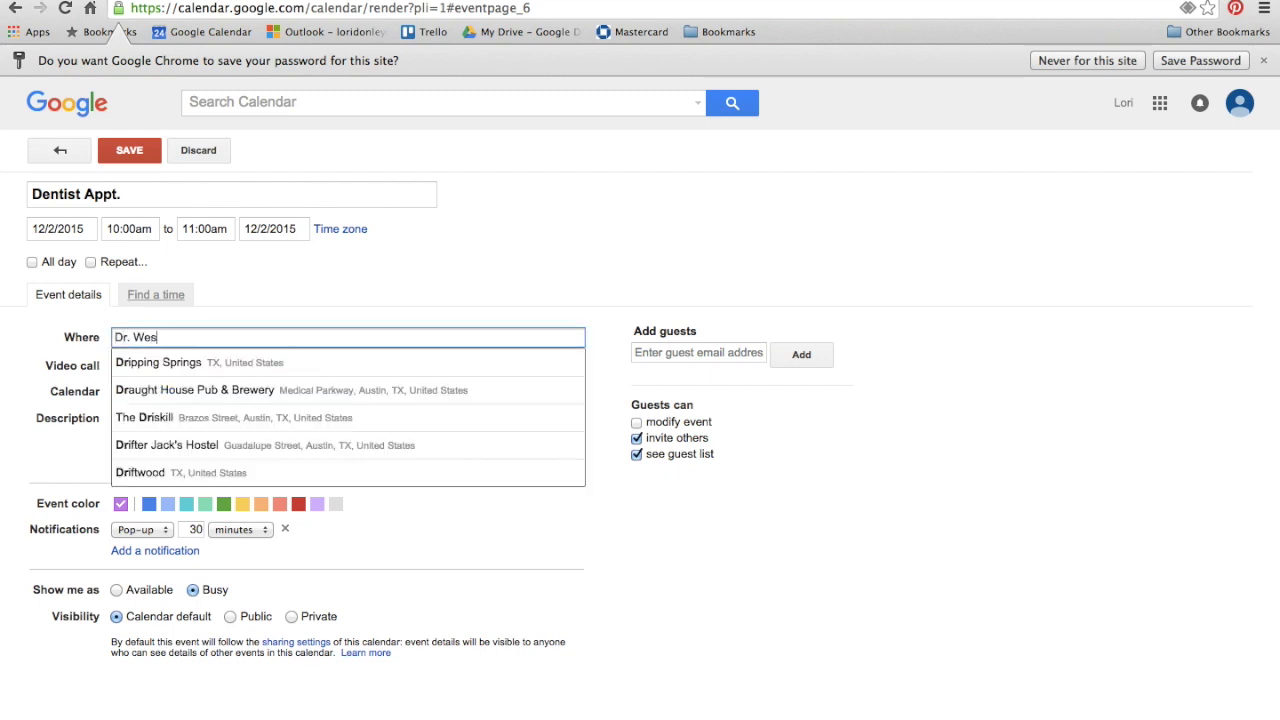
{"action": "type", "text": "le"}
{"action": "left_click", "coordinate": [192, 363]}
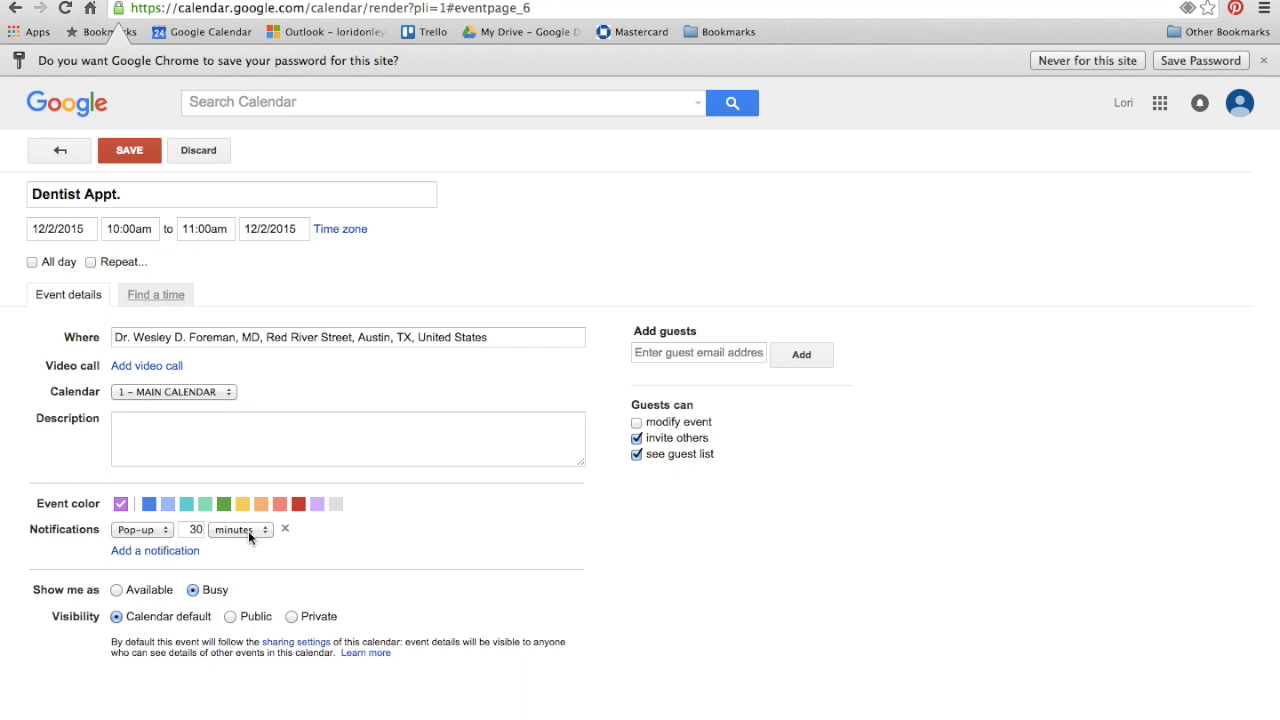
{"action": "left_click", "coordinate": [129, 150]}
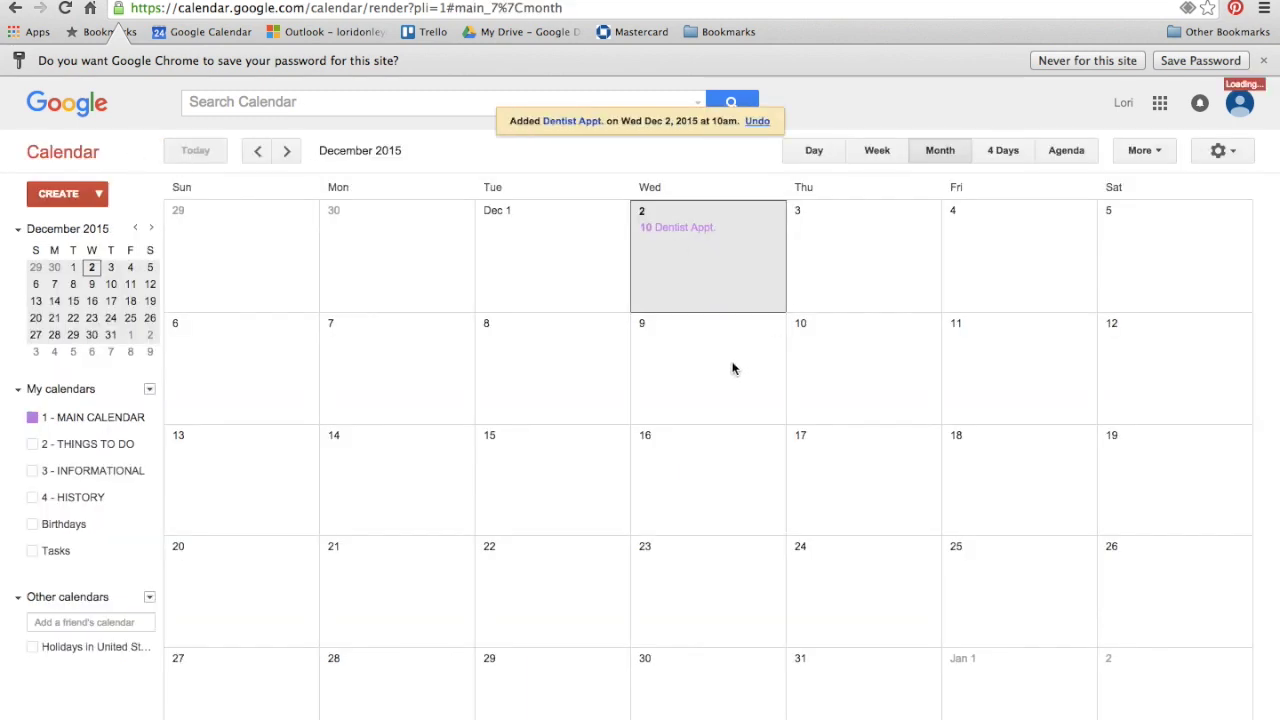
Create 'Dinner with Friends' on December 11 on the main calendar, timed 7:00–10:00pm.
{"action": "left_click", "coordinate": [1012, 366]}
{"action": "type", "text": "Din"}
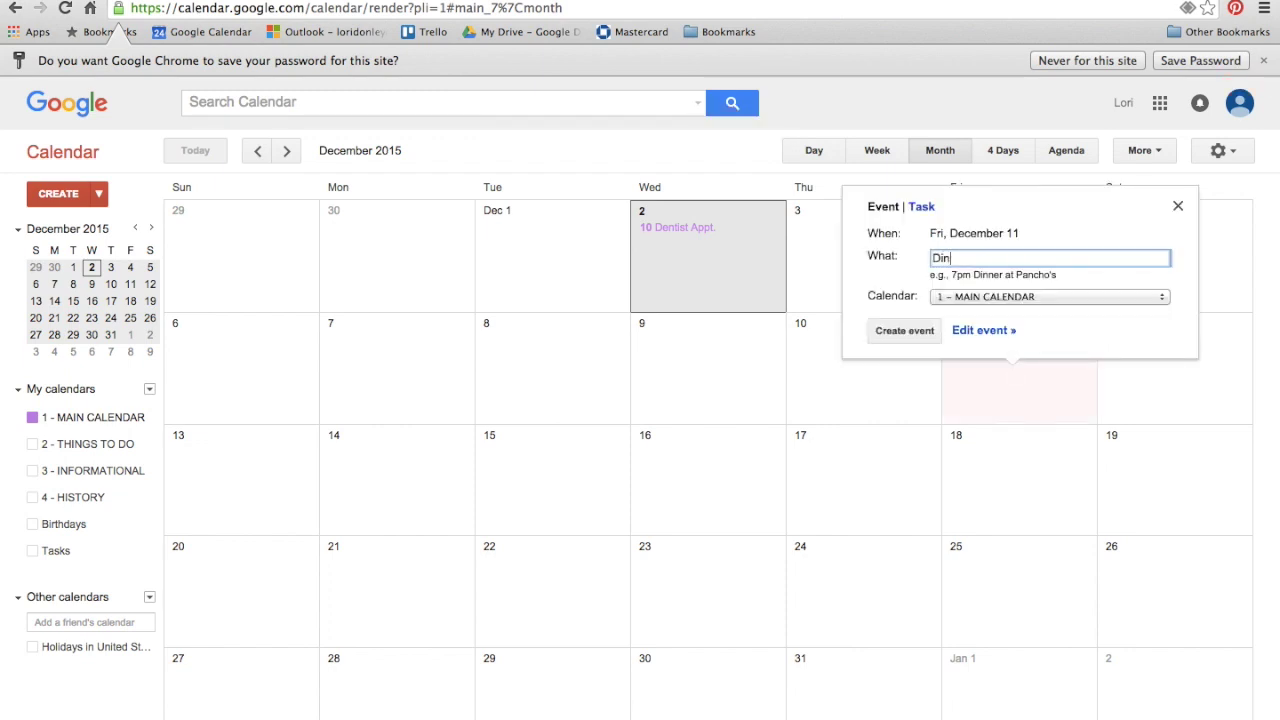
{"action": "type", "text": "ner with Friends"}
{"action": "left_click", "coordinate": [1022, 297]}
{"action": "left_click", "coordinate": [1022, 297]}
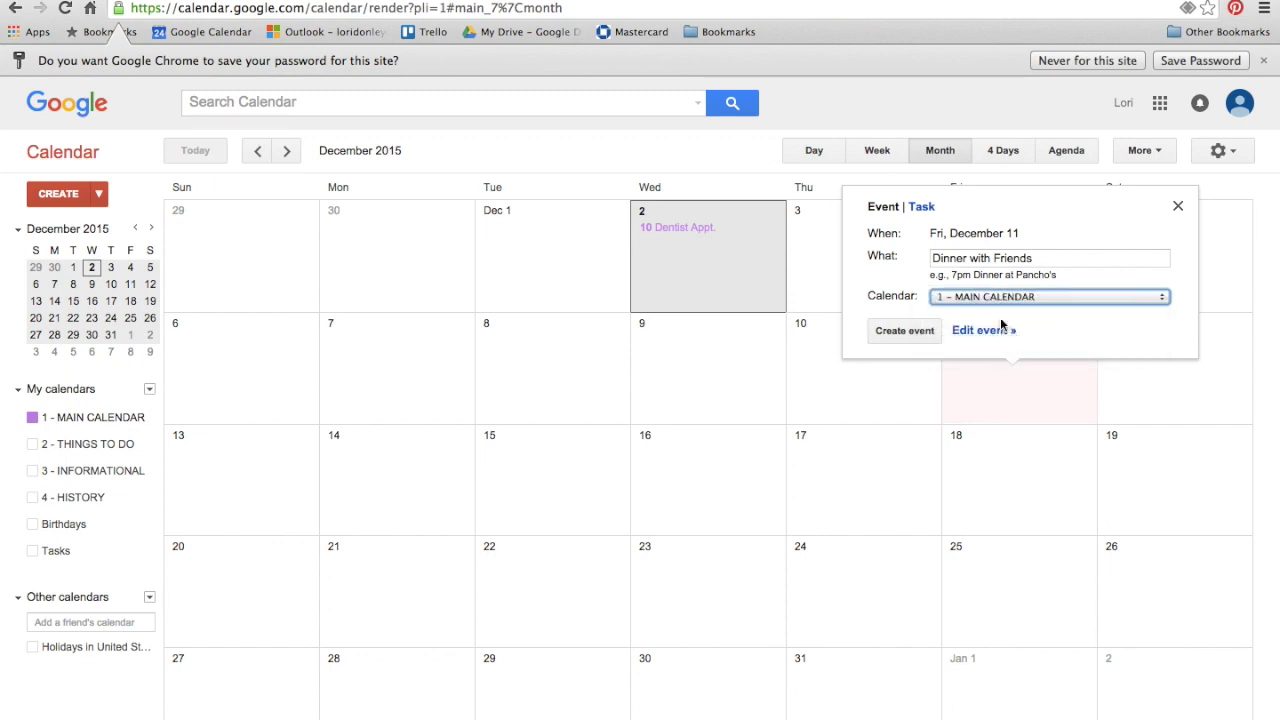
{"action": "left_click", "coordinate": [975, 333]}
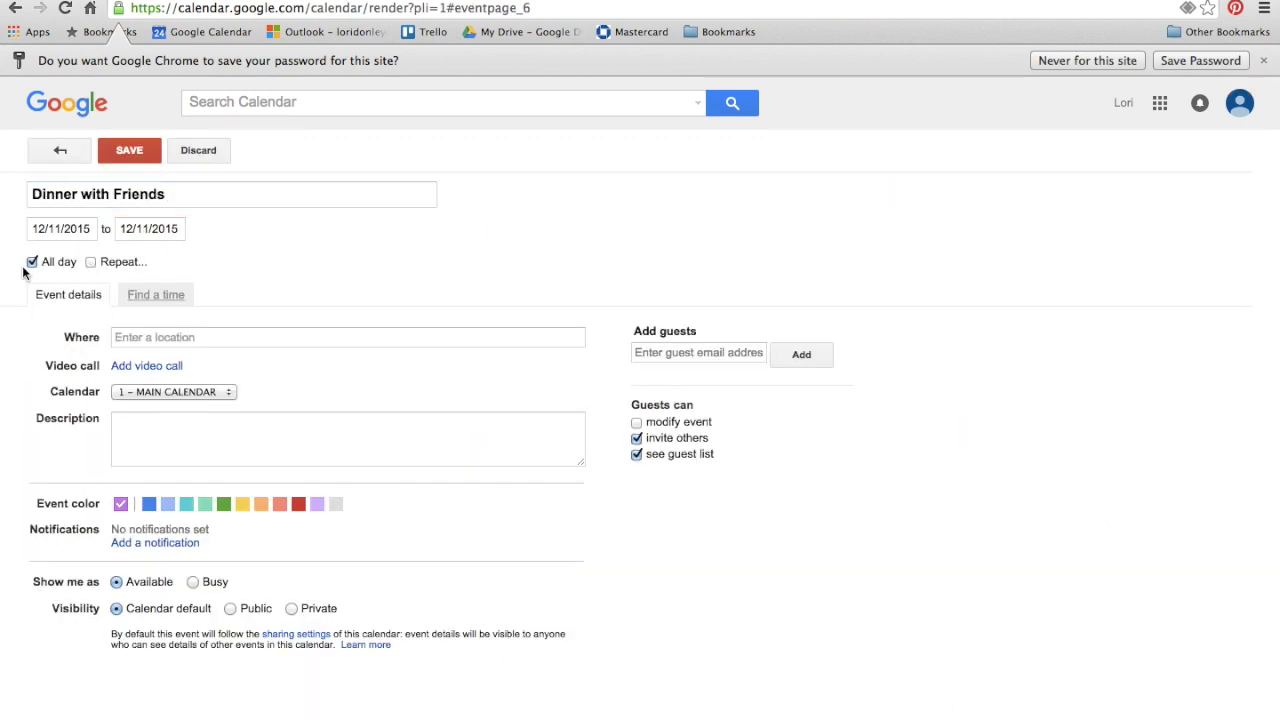
{"action": "left_click", "coordinate": [32, 262]}
{"action": "left_click", "coordinate": [130, 229]}
{"action": "scroll", "coordinate": [117, 308], "scroll_direction": "down", "scroll_amount": 10}
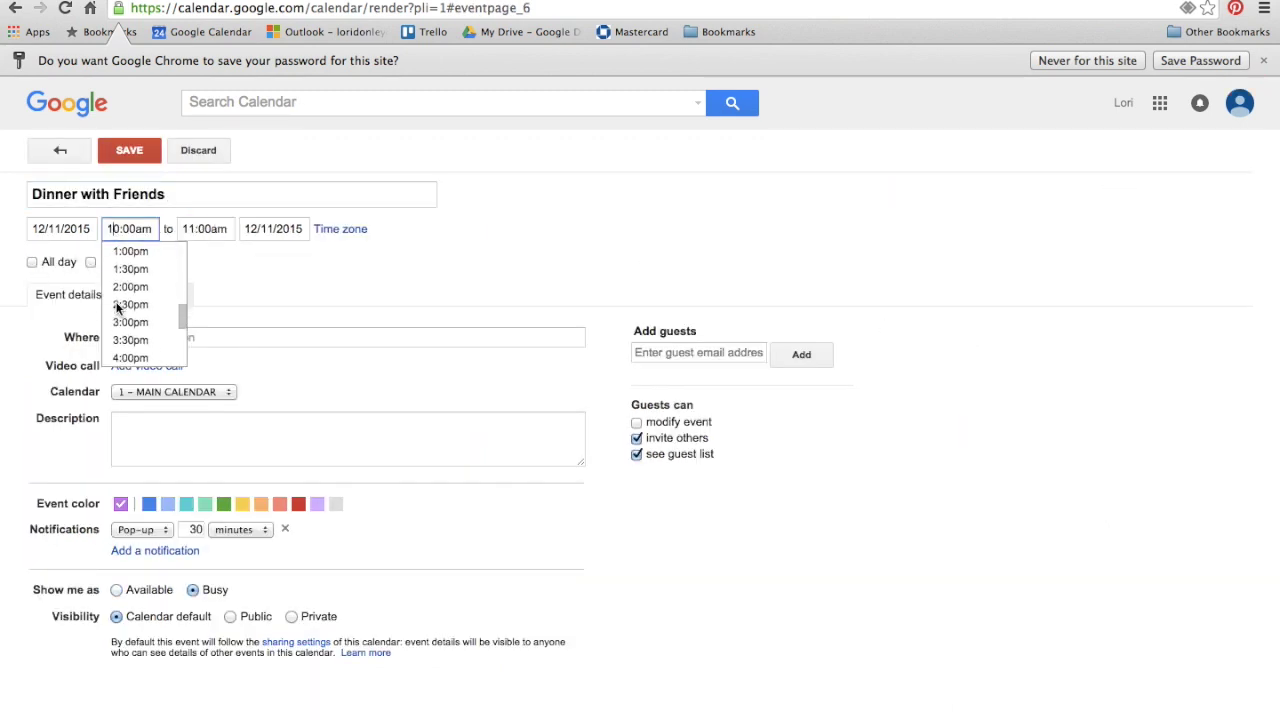
{"action": "left_click", "coordinate": [130, 306]}
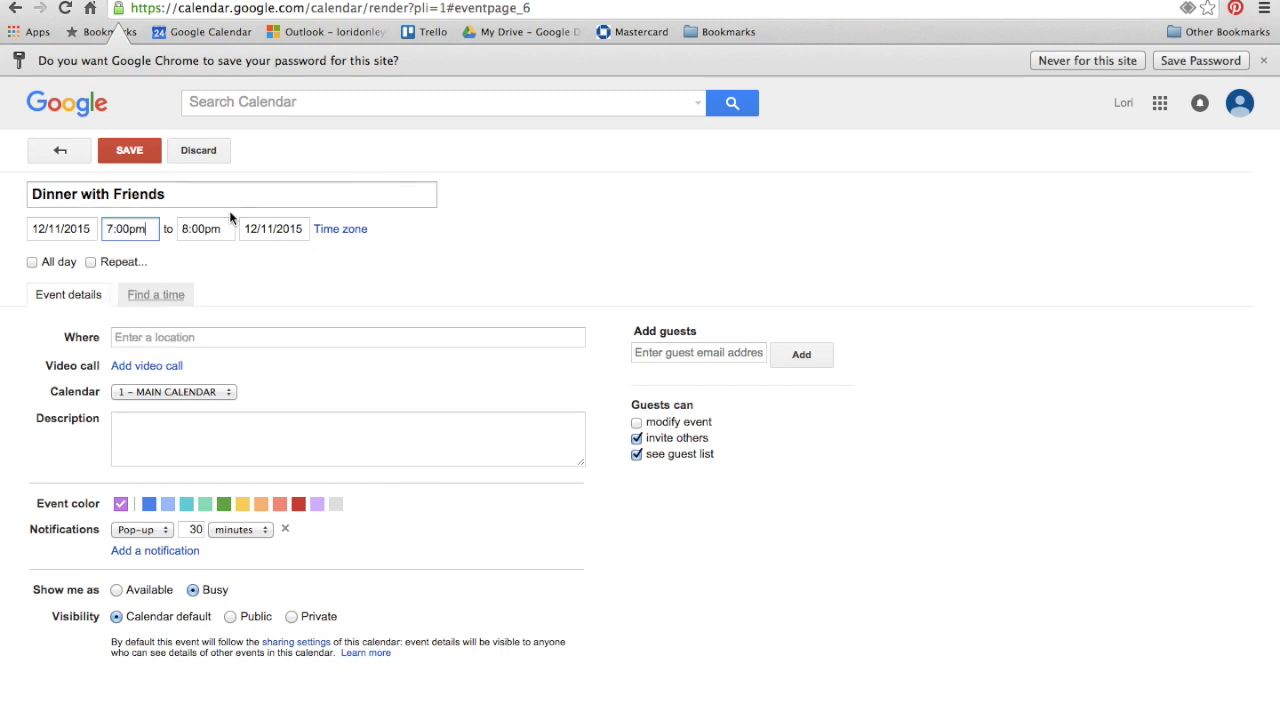
{"action": "left_click", "coordinate": [205, 229]}
{"action": "scroll", "coordinate": [217, 307], "scroll_direction": "down", "scroll_amount": 3}
{"action": "left_click", "coordinate": [217, 307]}
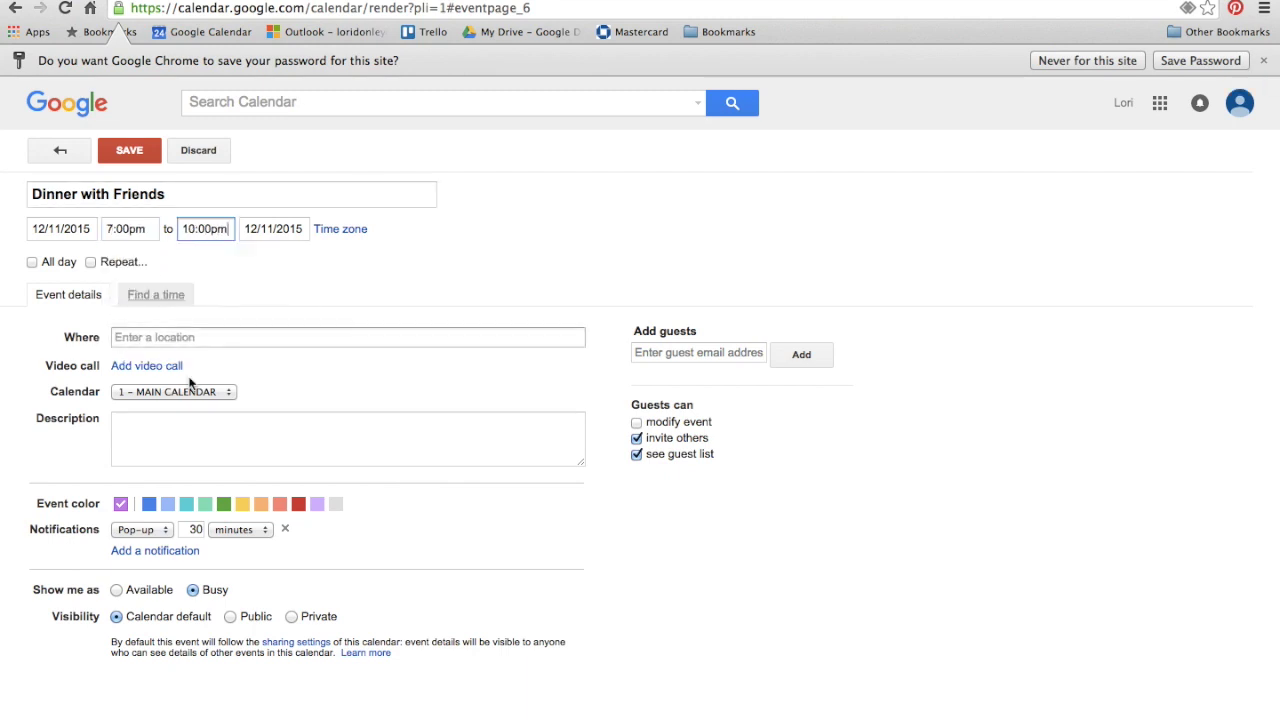
Add a one-day-before email reminder, save the dinner, and start a December 8 event.
{"action": "left_click", "coordinate": [155, 551]}
{"action": "left_click", "coordinate": [165, 556]}
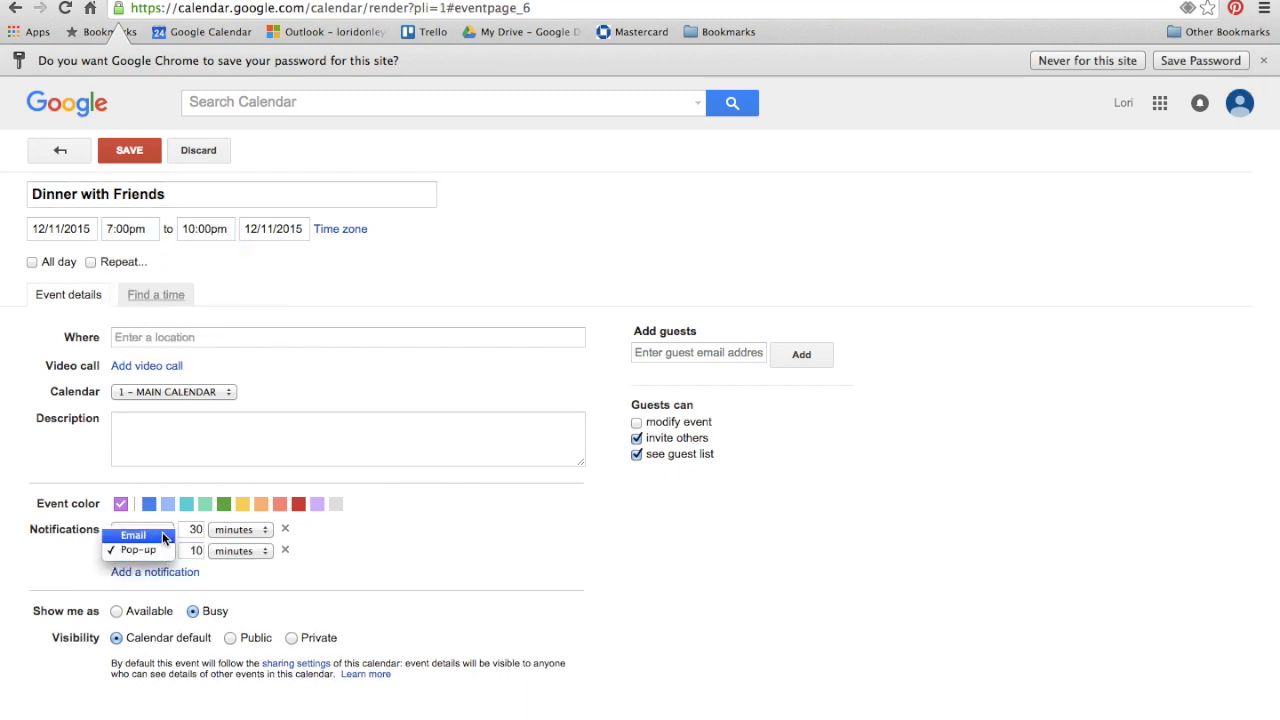
{"action": "left_click", "coordinate": [133, 535]}
{"action": "left_click", "coordinate": [196, 551]}
{"action": "key", "text": "BackSpace"}
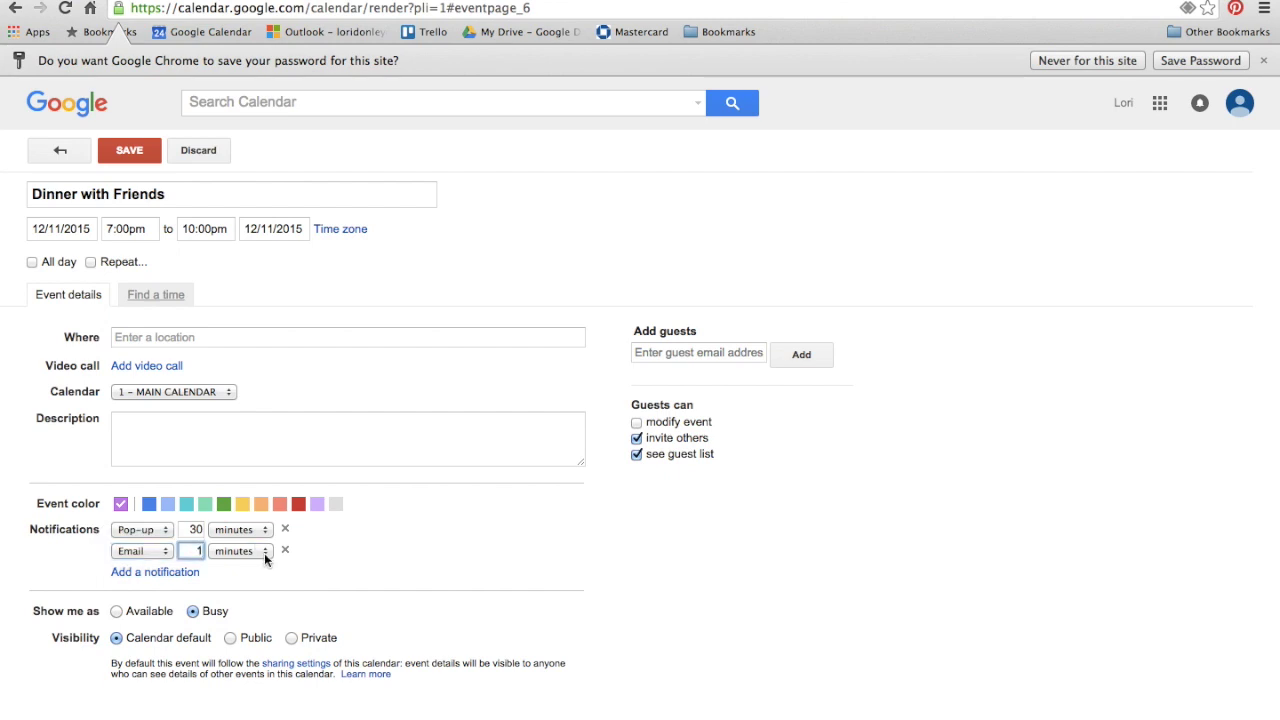
{"action": "left_click", "coordinate": [262, 553]}
{"action": "left_click", "coordinate": [234, 576]}
{"action": "left_click", "coordinate": [125, 148]}
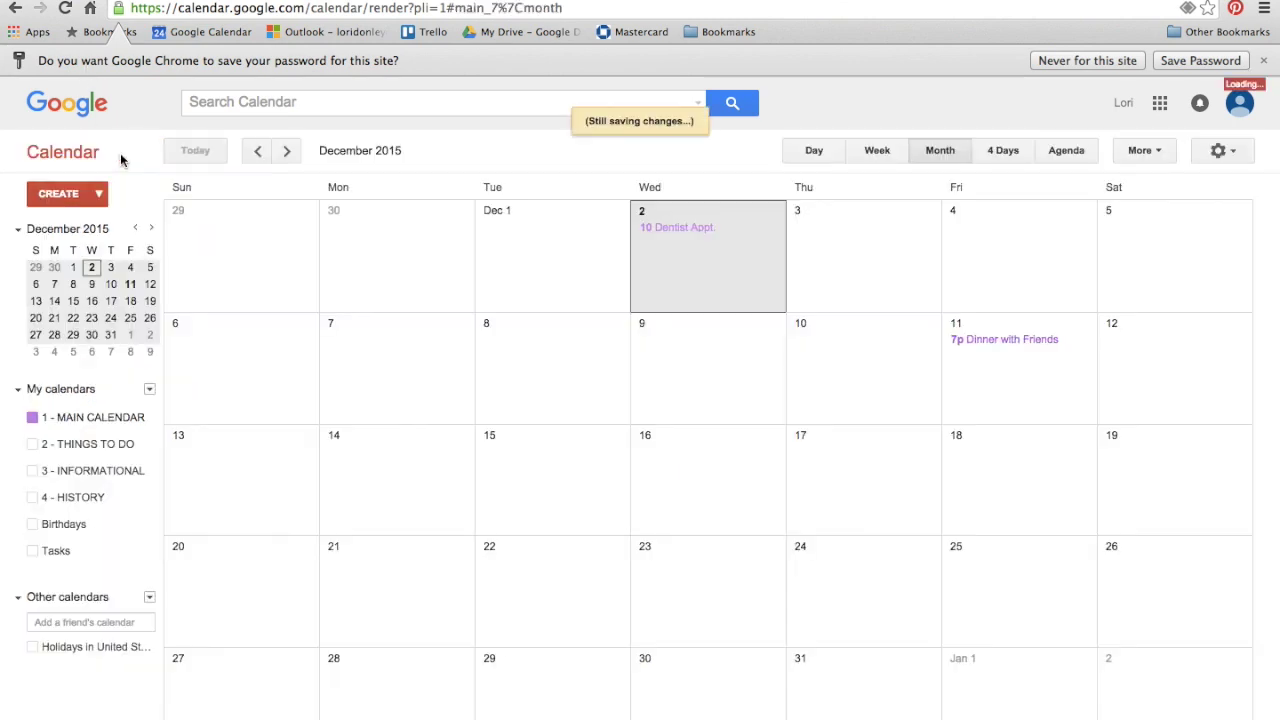
{"action": "left_click", "coordinate": [524, 381]}
Create 'Pot Client Mtg' on December 8 timed 10:30–11:30am.
{"action": "type", "text": "Pot Clie"}
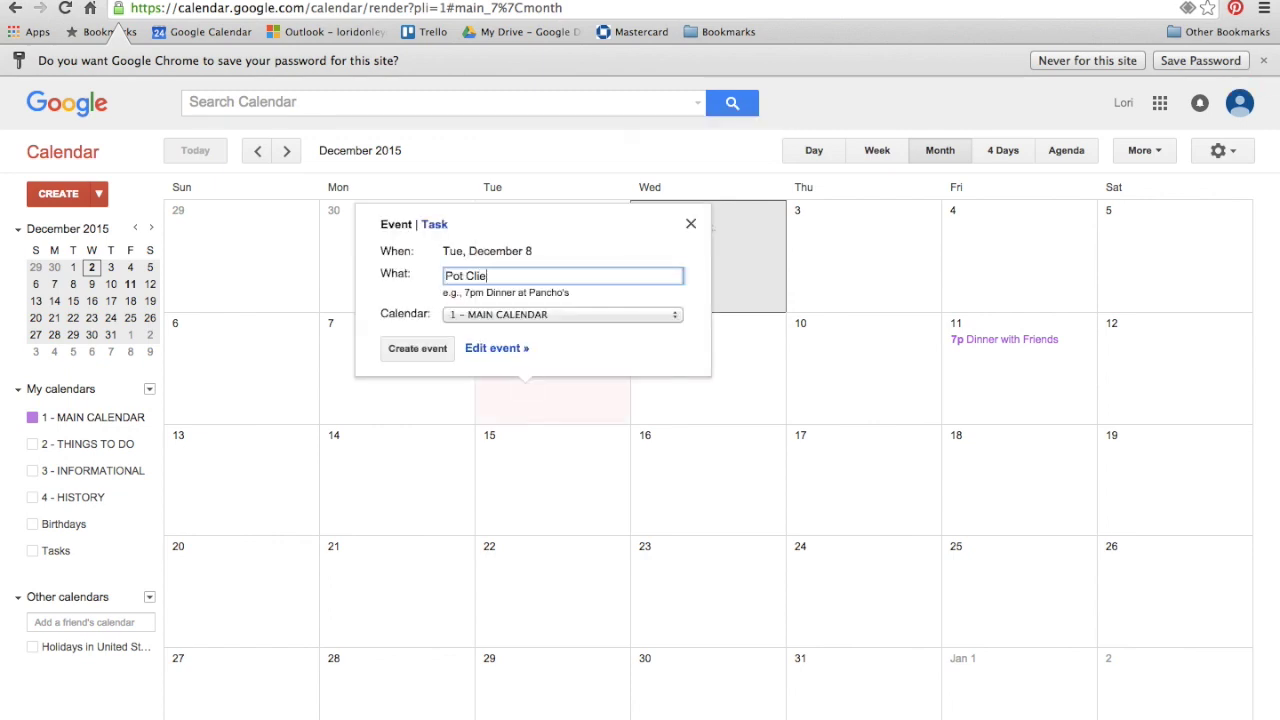
{"action": "type", "text": "nt Mtg"}
{"action": "left_click", "coordinate": [498, 350]}
{"action": "left_click", "coordinate": [32, 261]}
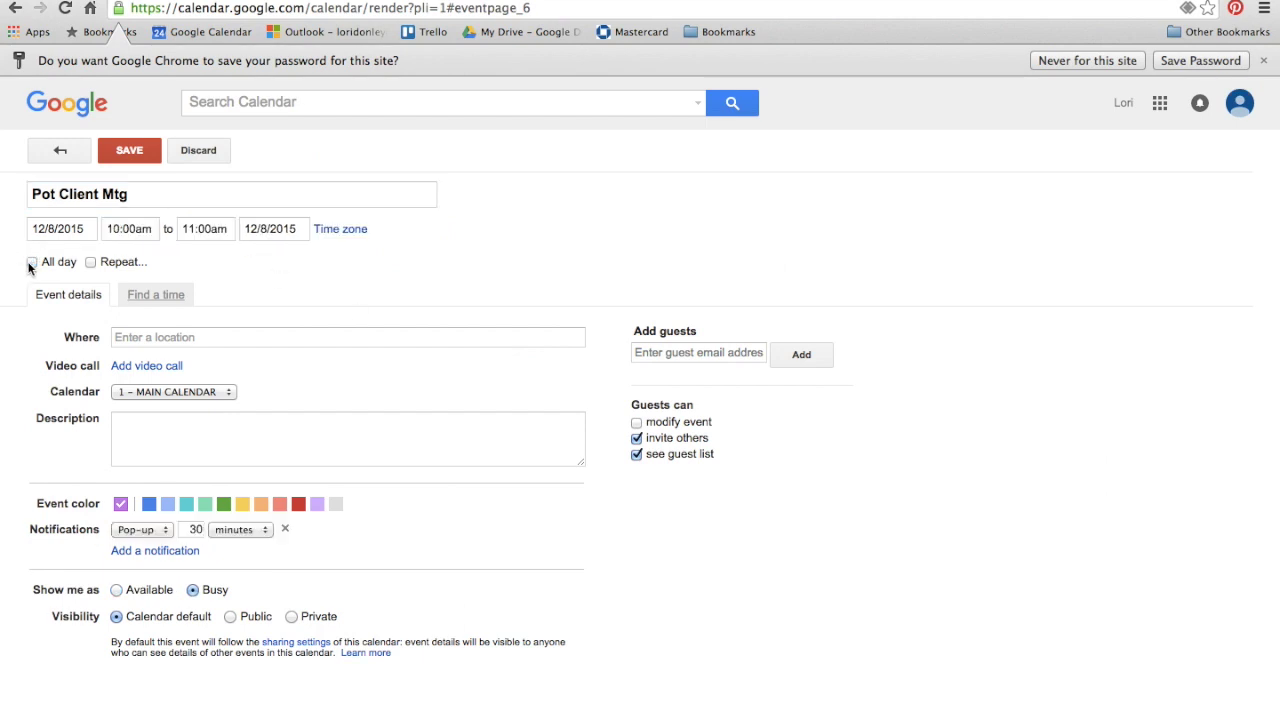
{"action": "left_click", "coordinate": [120, 229]}
{"action": "left_click", "coordinate": [134, 322]}
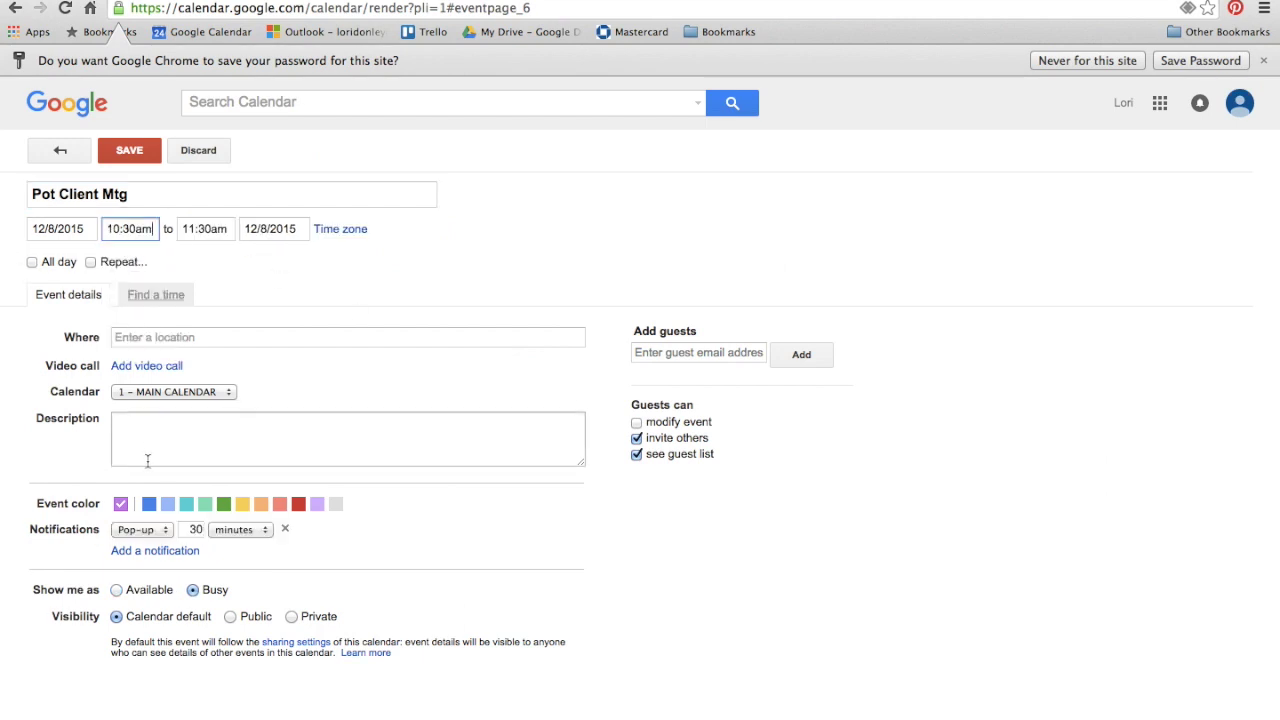
Add a one-day-before email reminder to the client meeting and save it.
{"action": "left_click", "coordinate": [163, 551]}
{"action": "left_click", "coordinate": [170, 549]}
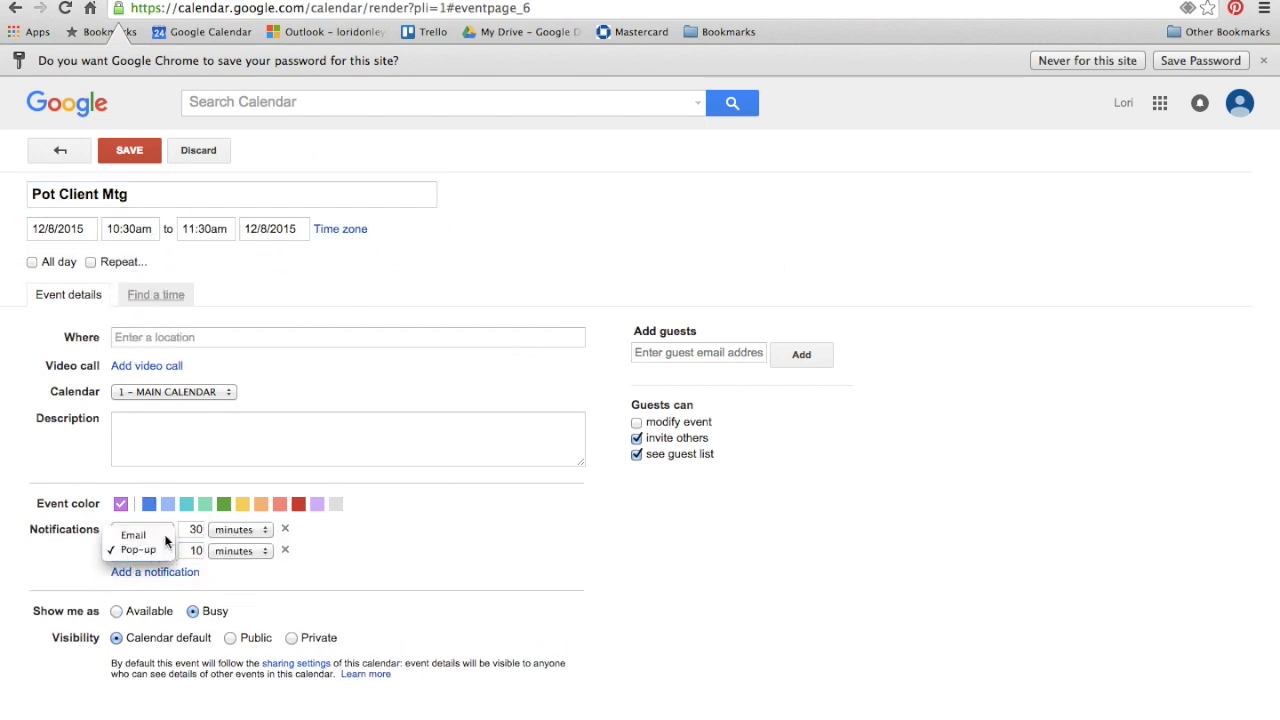
{"action": "left_click", "coordinate": [133, 535]}
{"action": "double_click", "coordinate": [193, 551]}
{"action": "type", "text": "1"}
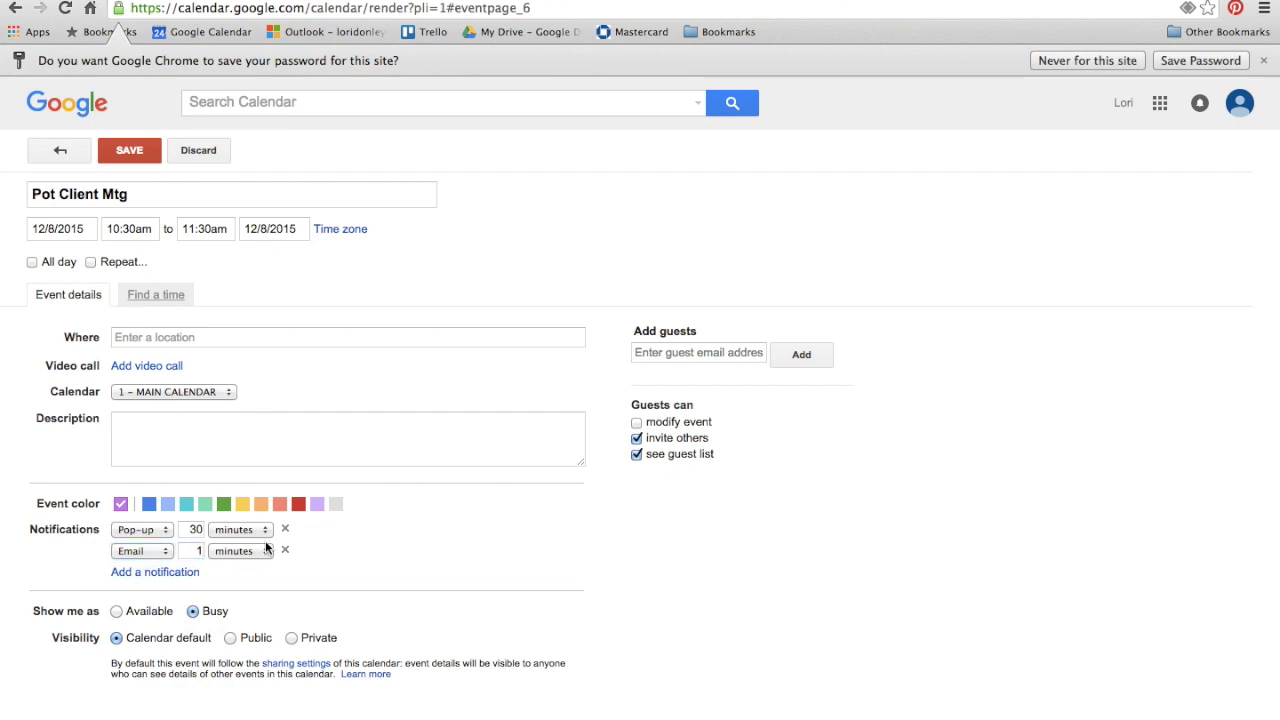
{"action": "left_click", "coordinate": [240, 551]}
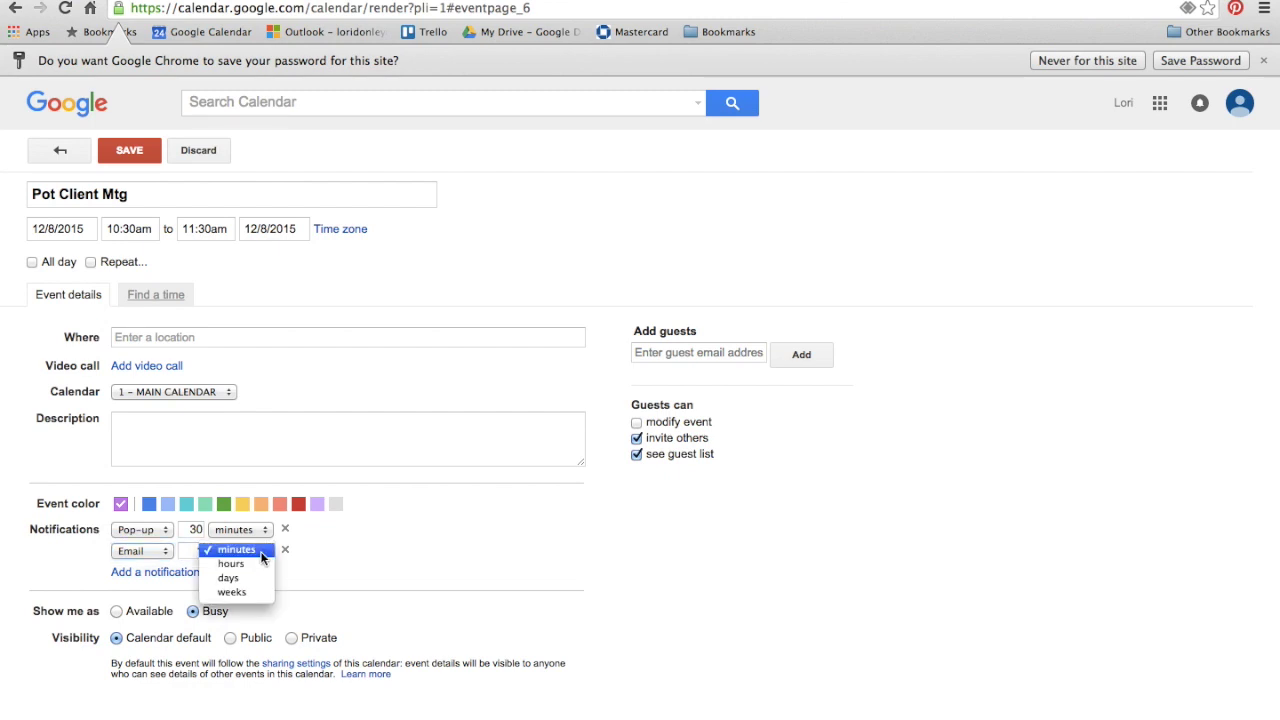
{"action": "left_click", "coordinate": [129, 150]}
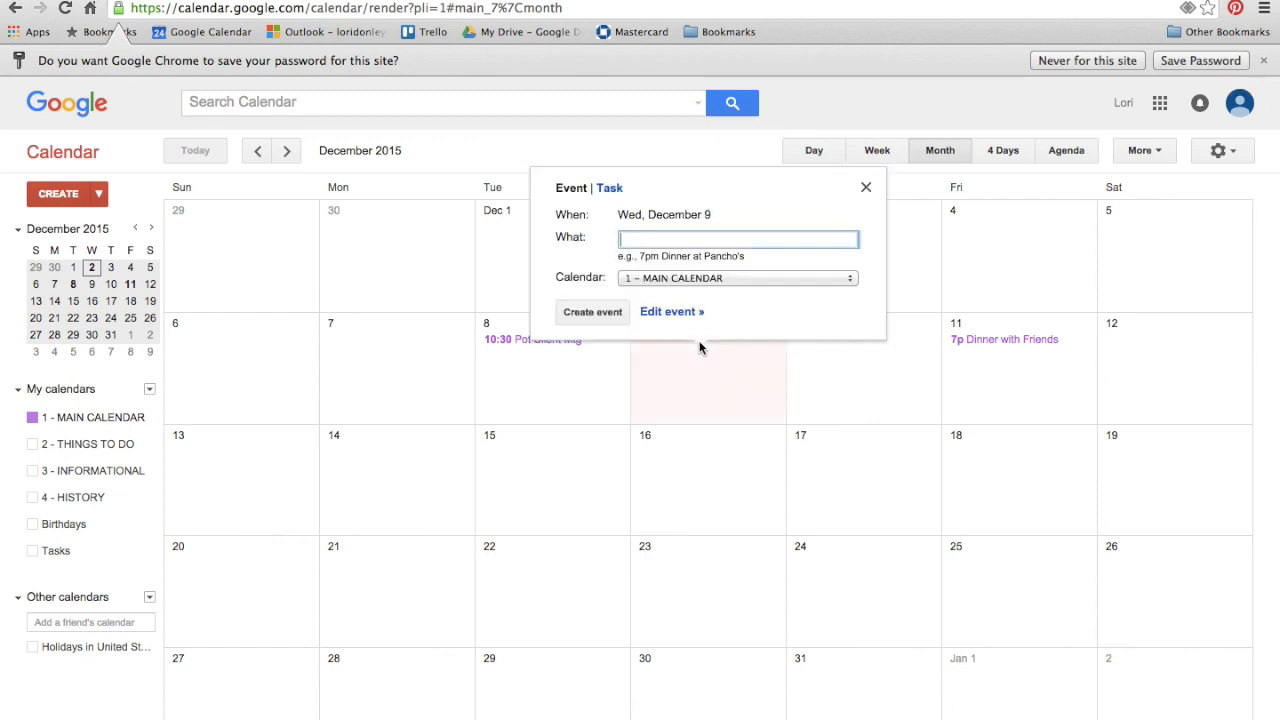
Create 'Swim Lessons' on December 9 at 4–5pm at Emler Swim School.
{"action": "type", "text": "Swim Lessons"}
{"action": "left_click", "coordinate": [673, 312]}
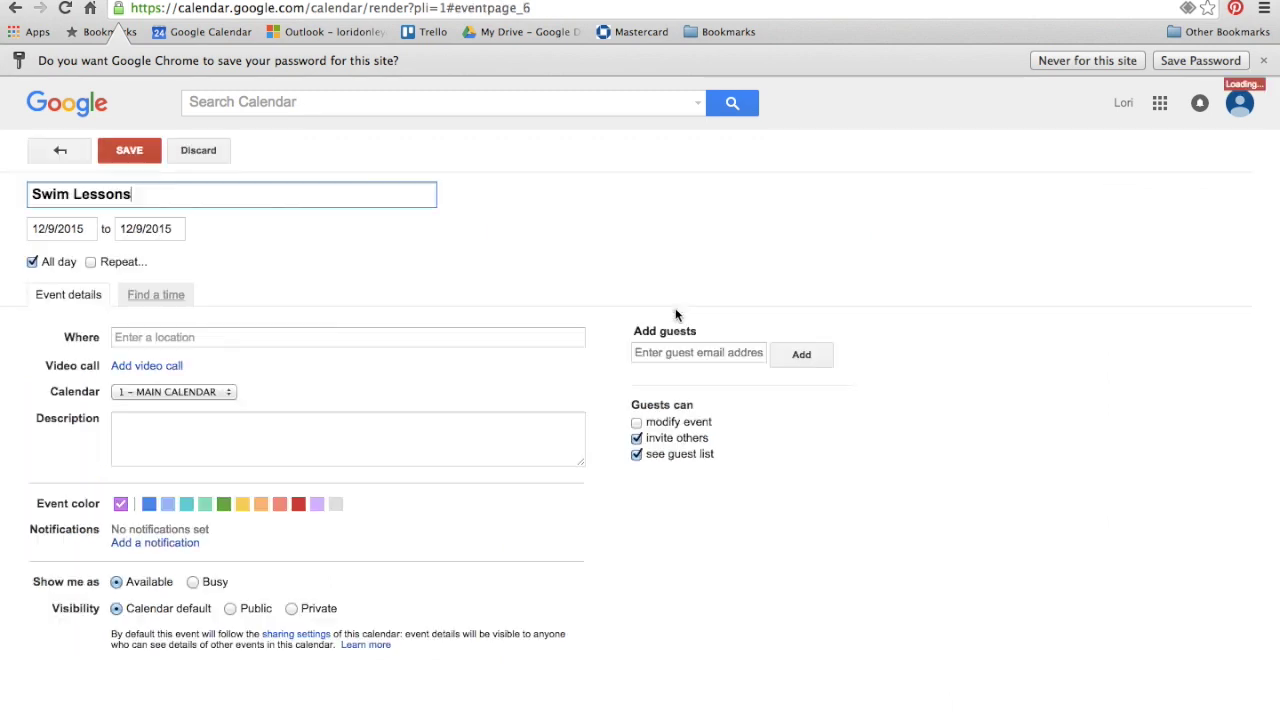
{"action": "left_click", "coordinate": [58, 261]}
{"action": "left_click", "coordinate": [138, 230]}
{"action": "scroll", "coordinate": [148, 317], "scroll_direction": "down", "scroll_amount": 5}
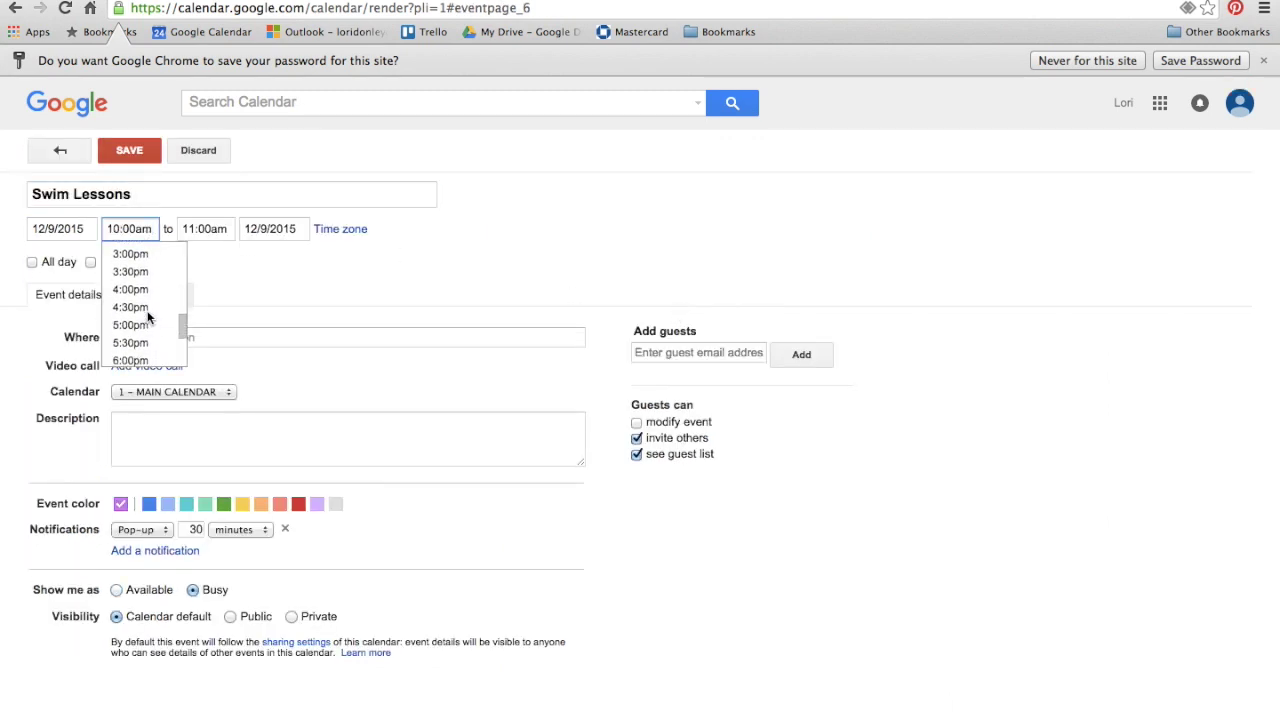
{"action": "scroll", "coordinate": [148, 317], "scroll_direction": "down", "scroll_amount": 1}
{"action": "left_click", "coordinate": [151, 266]}
{"action": "left_click", "coordinate": [160, 337]}
{"action": "type", "text": "Em"}
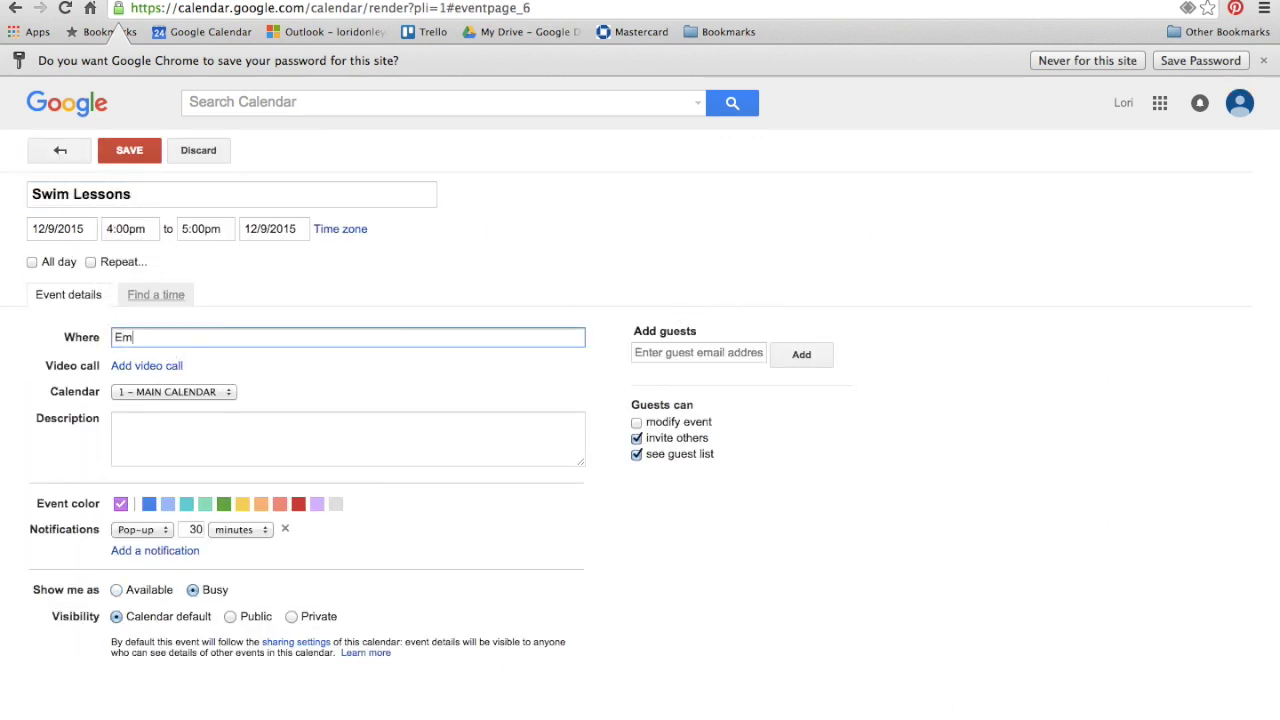
{"action": "type", "text": "ler"}
{"action": "left_click", "coordinate": [194, 361]}
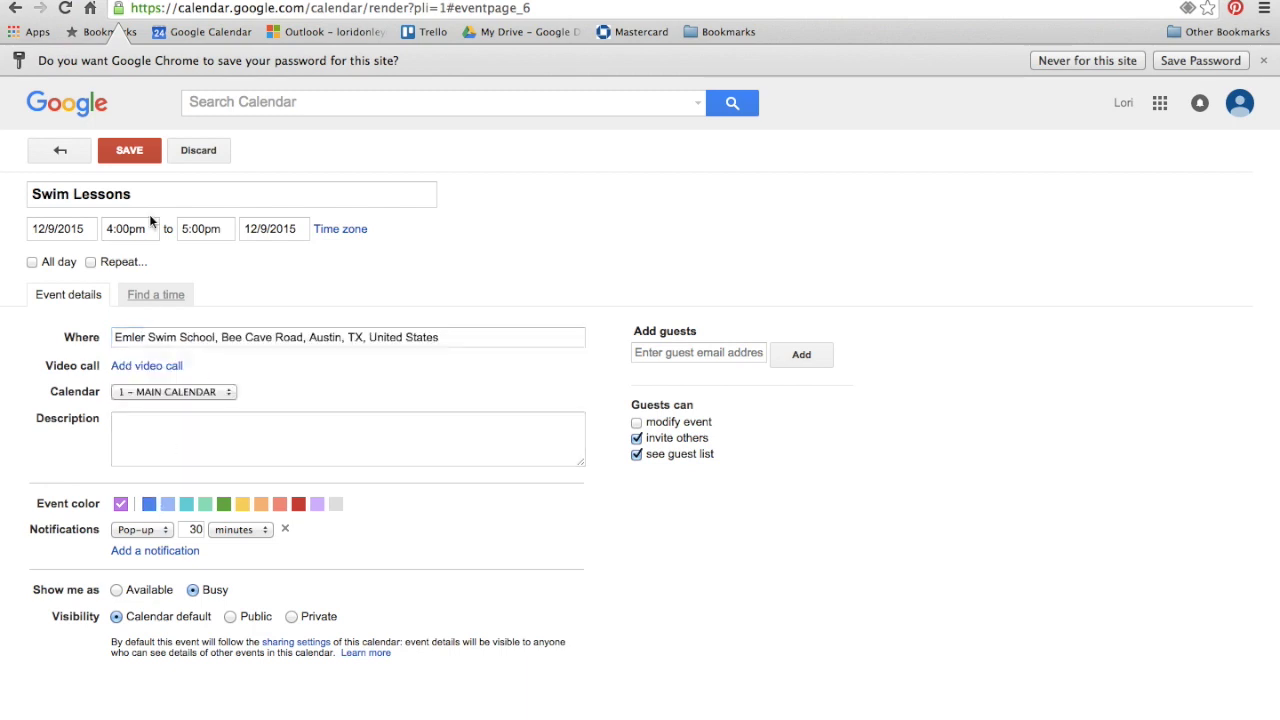
Make Swim Lessons repeat weekly until January 13, 2016 and save.
{"action": "left_click", "coordinate": [90, 262]}
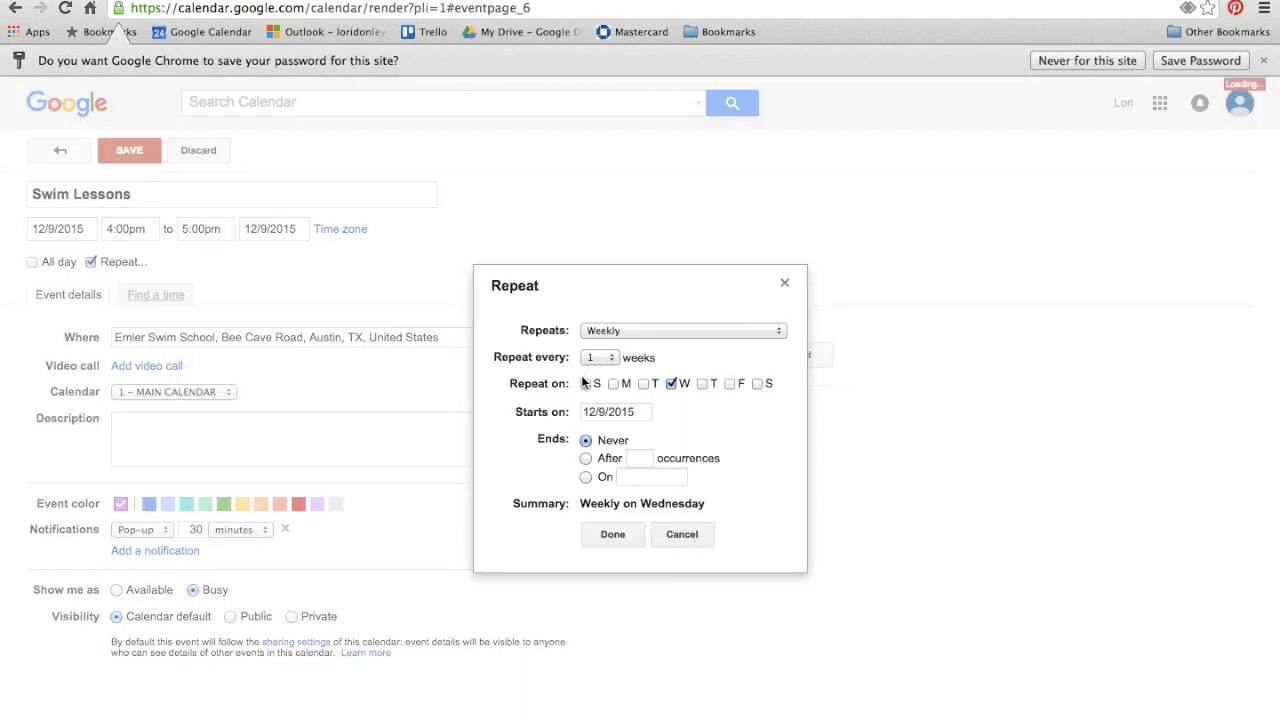
{"action": "left_click", "coordinate": [587, 478]}
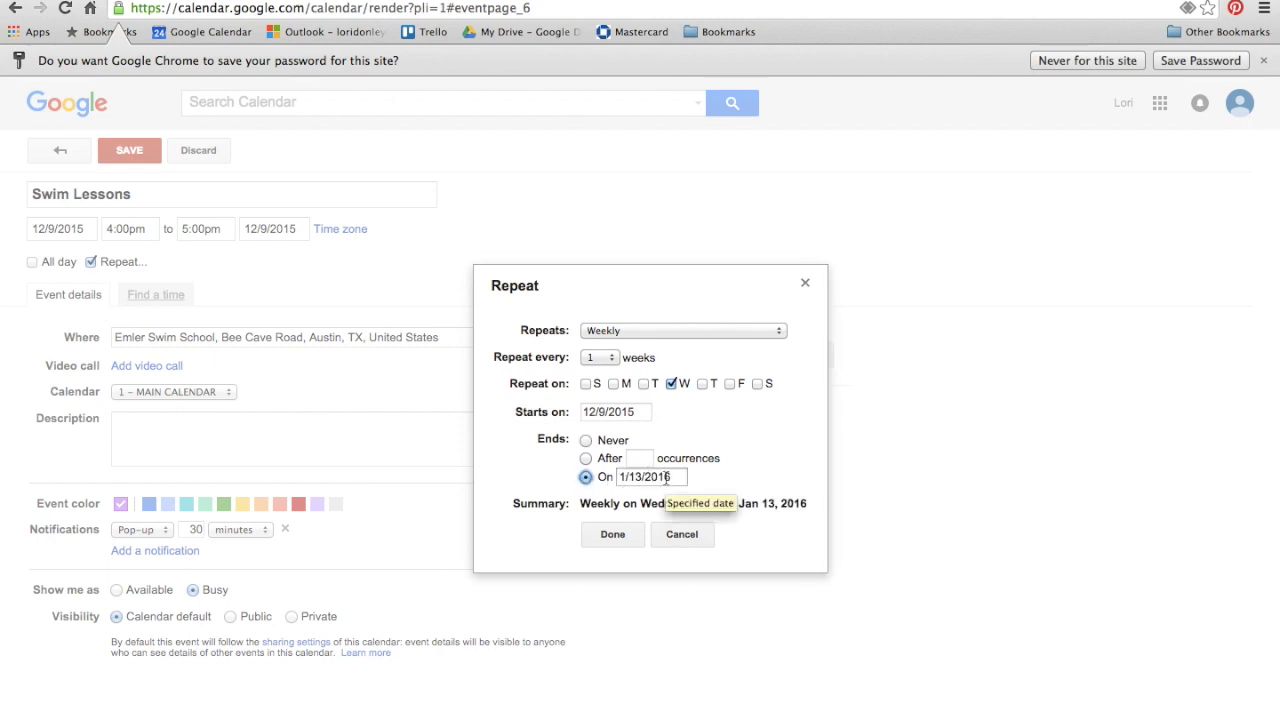
{"action": "left_click", "coordinate": [613, 534]}
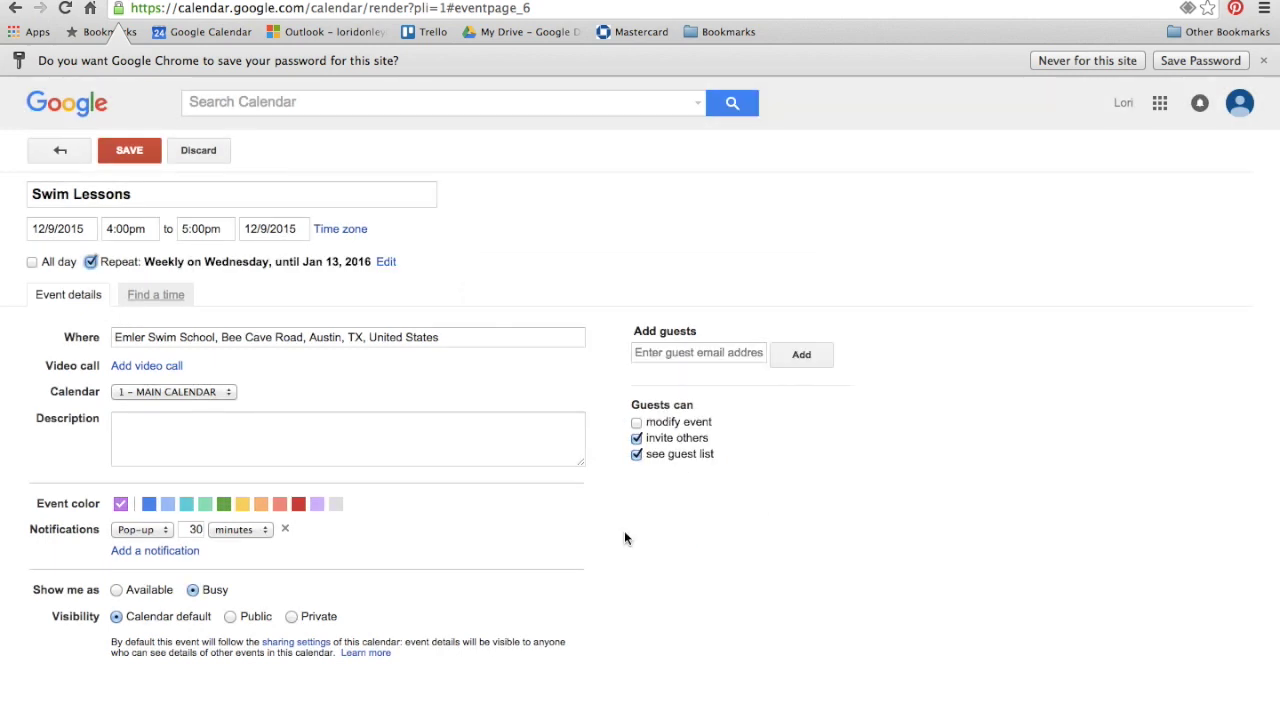
{"action": "left_click", "coordinate": [130, 151]}
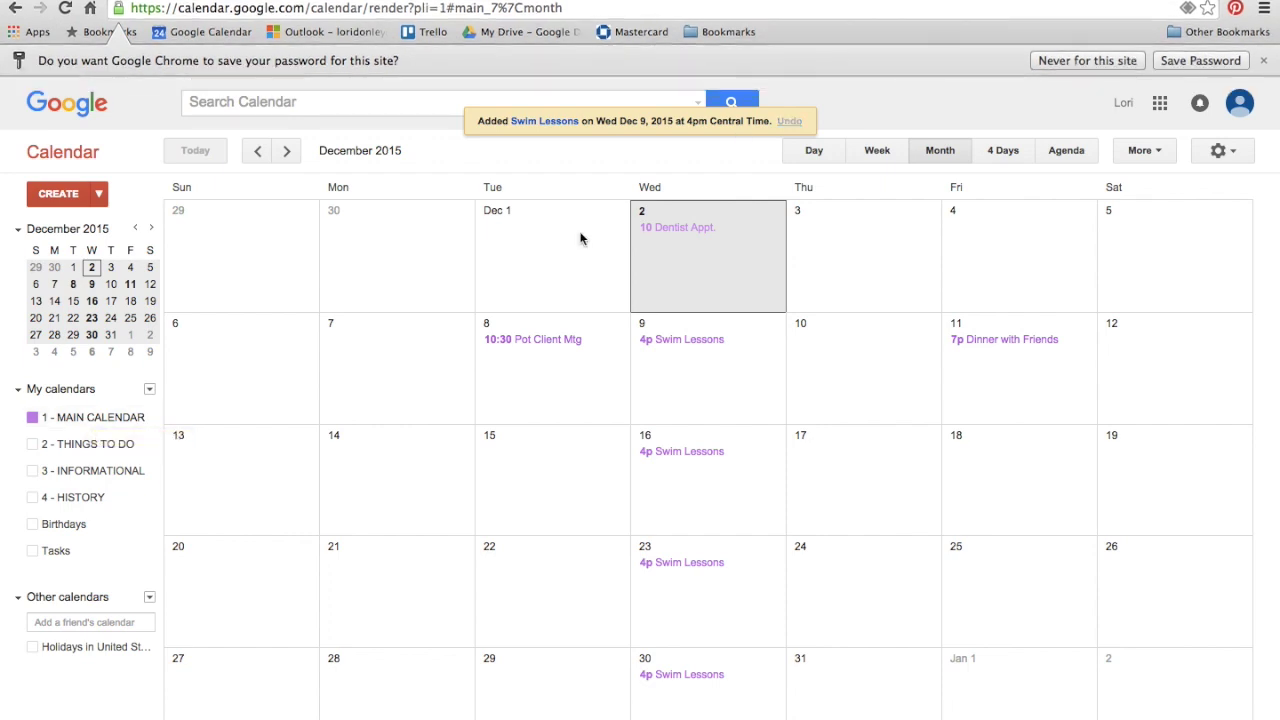
Show the 2 - THINGS TO DO calendar alongside the main one and start a December 7 event.
{"action": "left_click", "coordinate": [33, 444]}
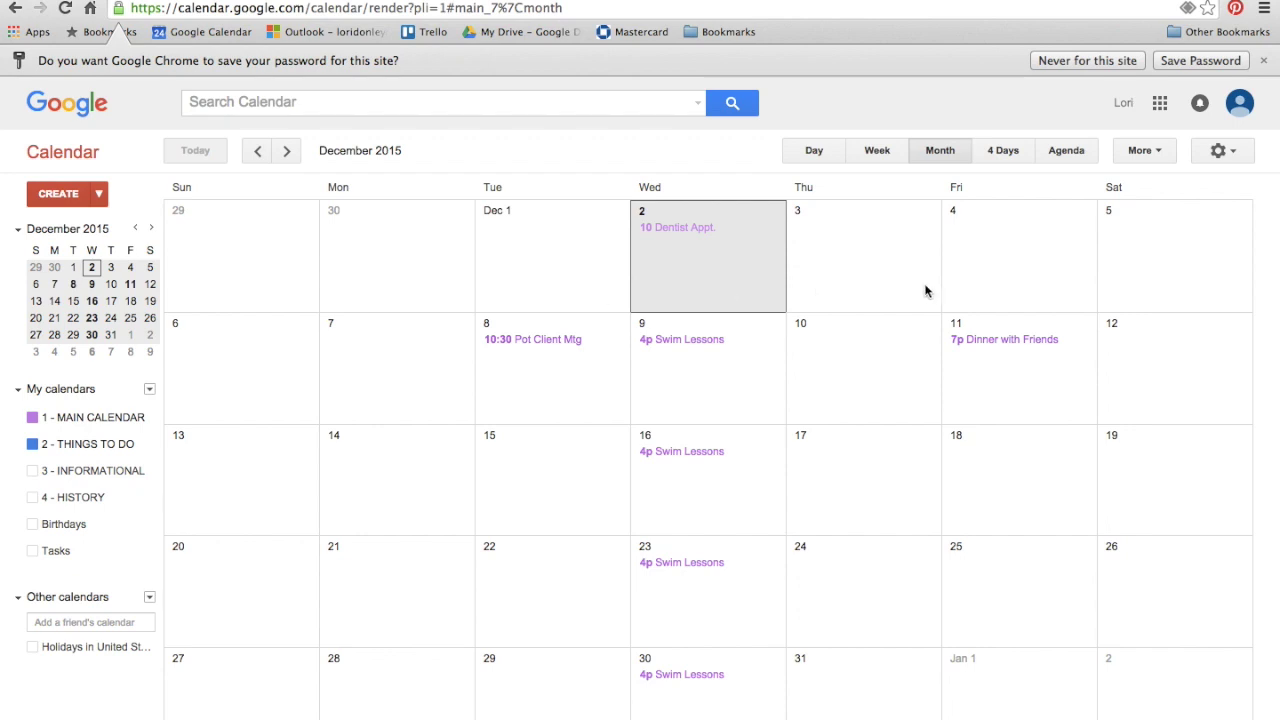
{"action": "left_click", "coordinate": [374, 386]}
Add a 'Buy Birthday Gift' to-do for a friend on December 7 in the 2 - THINGS TO DO calendar.
{"action": "type", "text": "Buy Birt"}
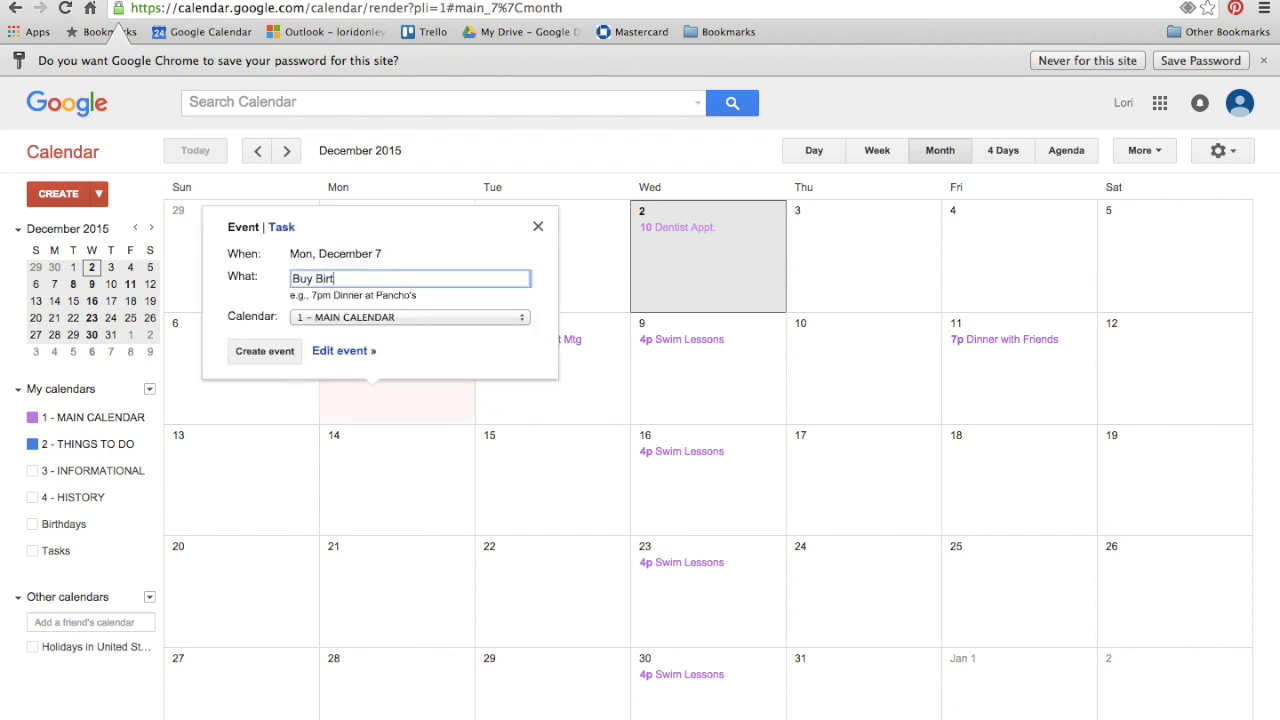
{"action": "type", "text": "hday Gift for Trisha"}
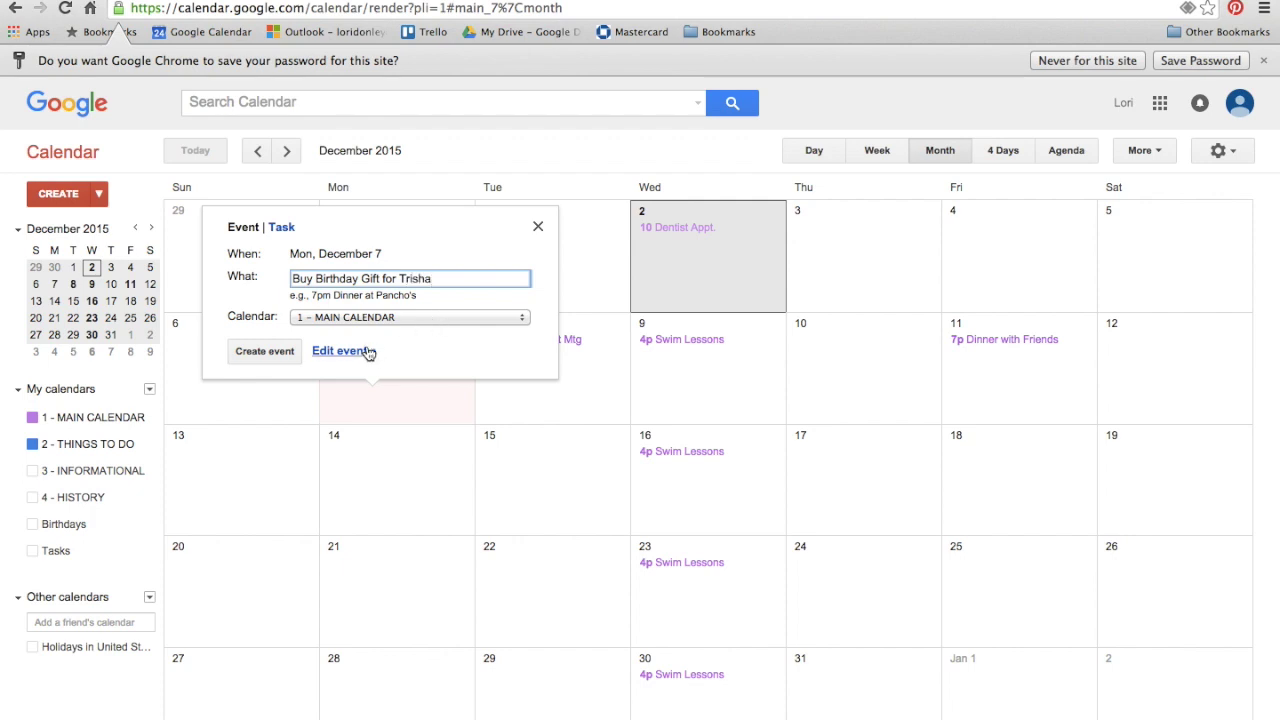
{"action": "left_click", "coordinate": [390, 317]}
{"action": "left_click", "coordinate": [390, 330]}
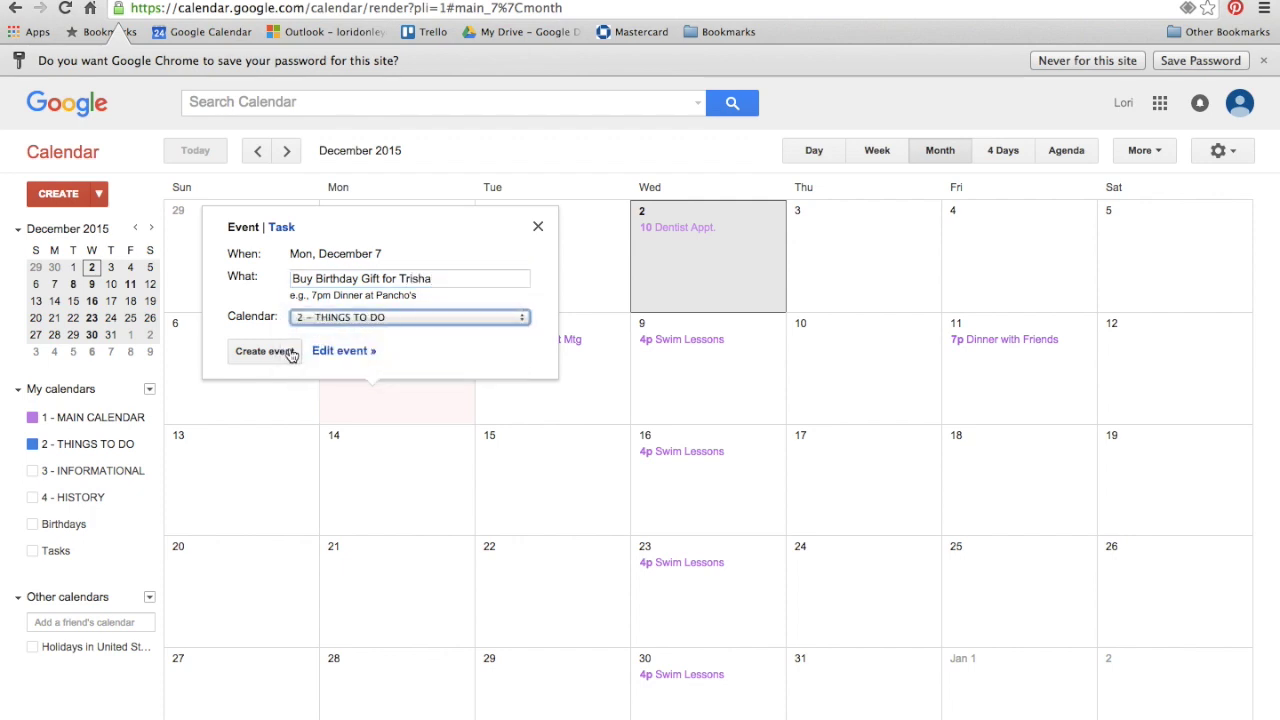
{"action": "left_click", "coordinate": [265, 351]}
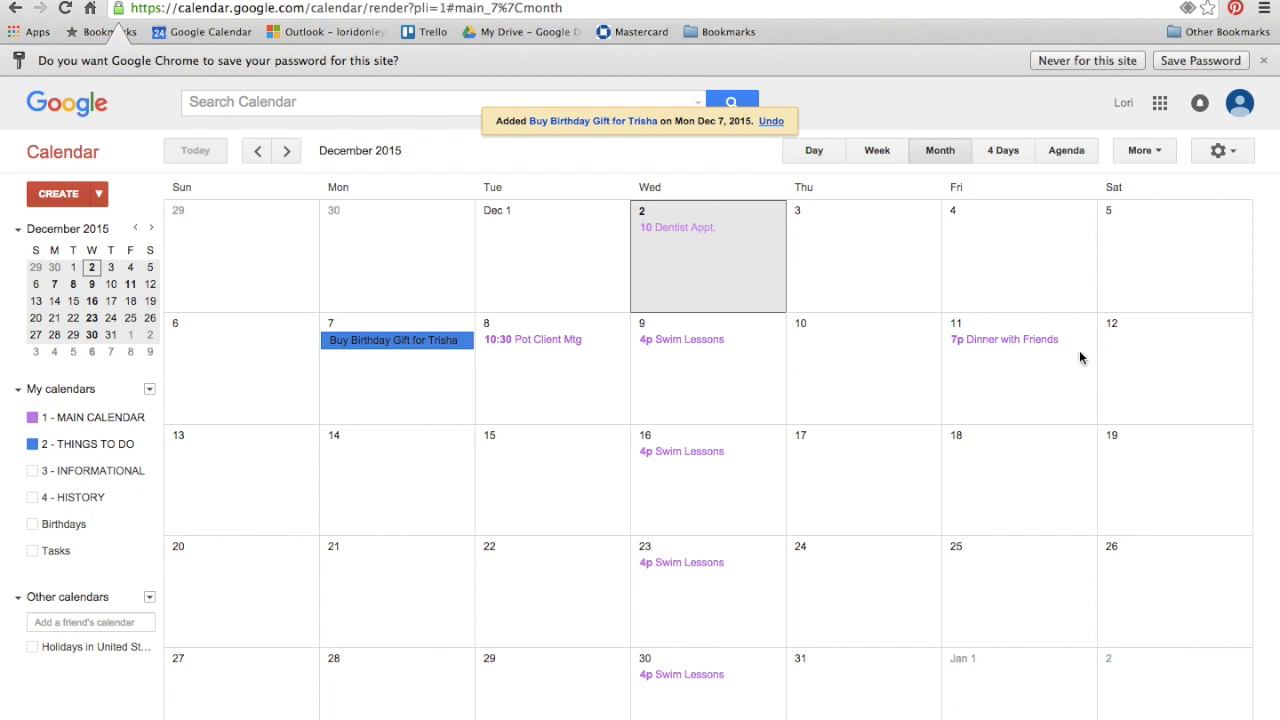
Add all-day 'Grocery Shopping' on Sunday, December 13 in THINGS TO DO, repeating weekly on Sundays.
{"action": "left_click", "coordinate": [233, 446]}
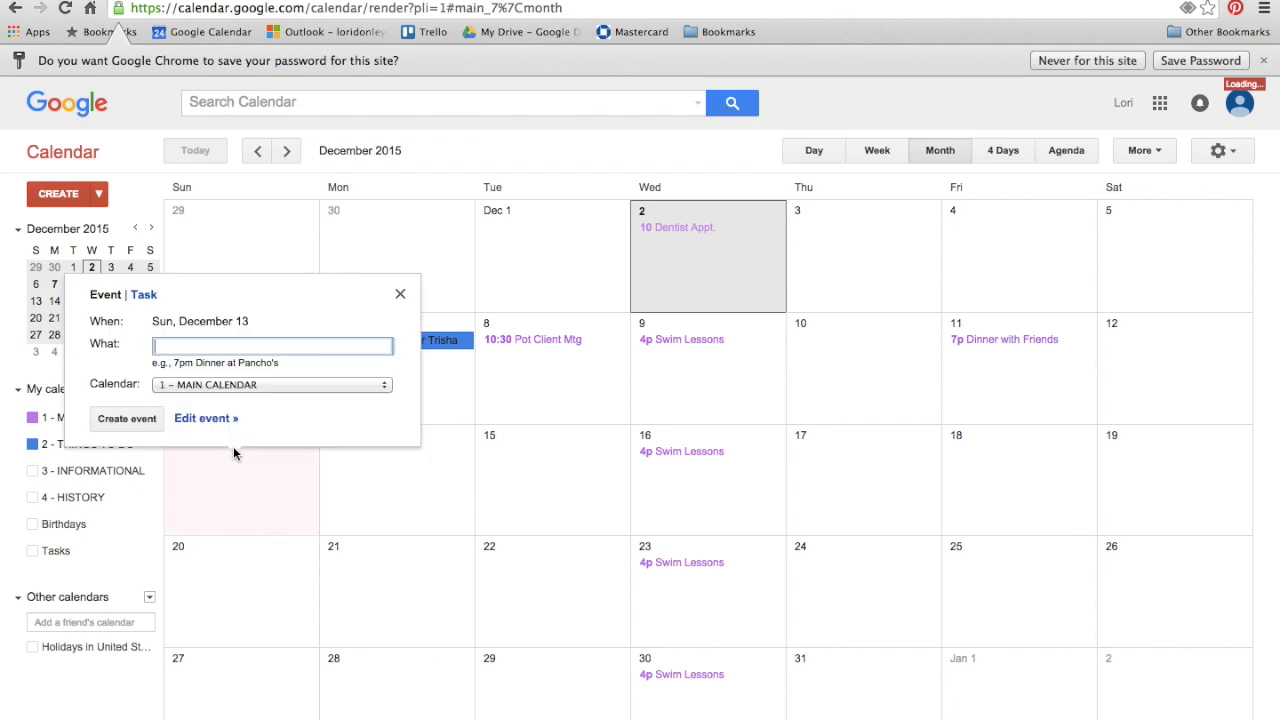
{"action": "type", "text": "Grocery Shopping"}
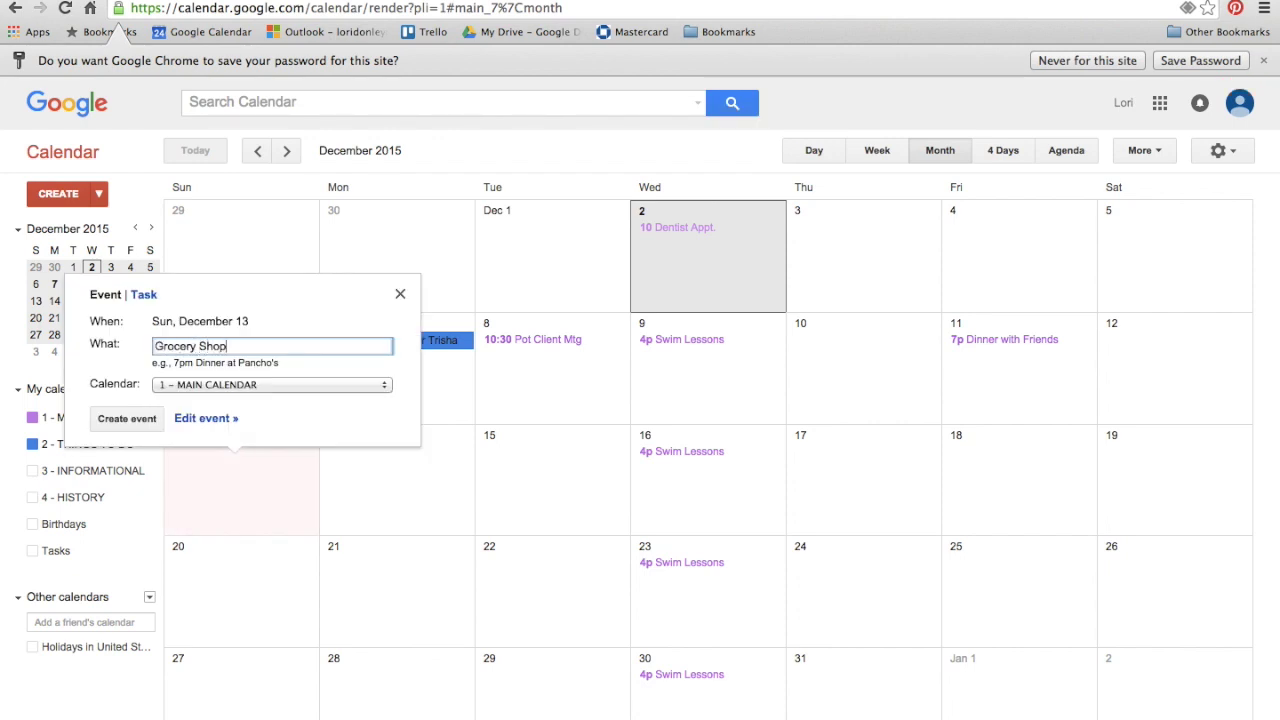
{"action": "left_click", "coordinate": [270, 385]}
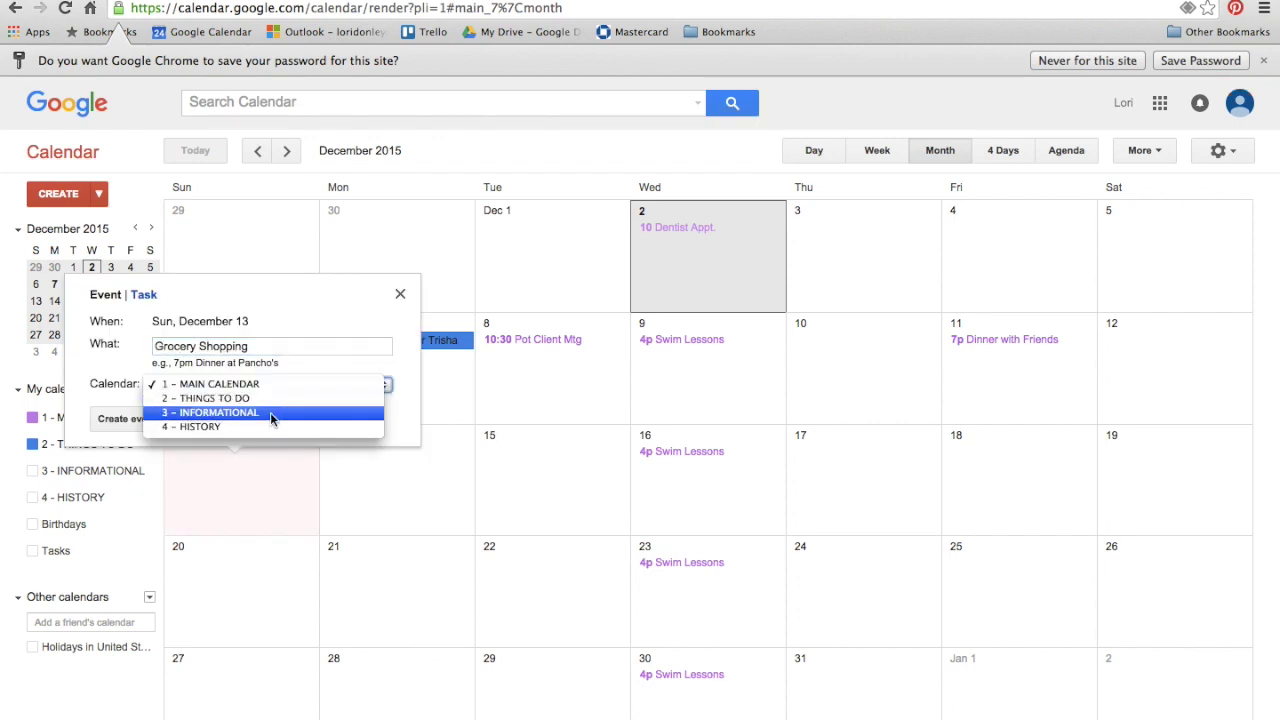
{"action": "left_click", "coordinate": [278, 400]}
{"action": "left_click", "coordinate": [216, 421]}
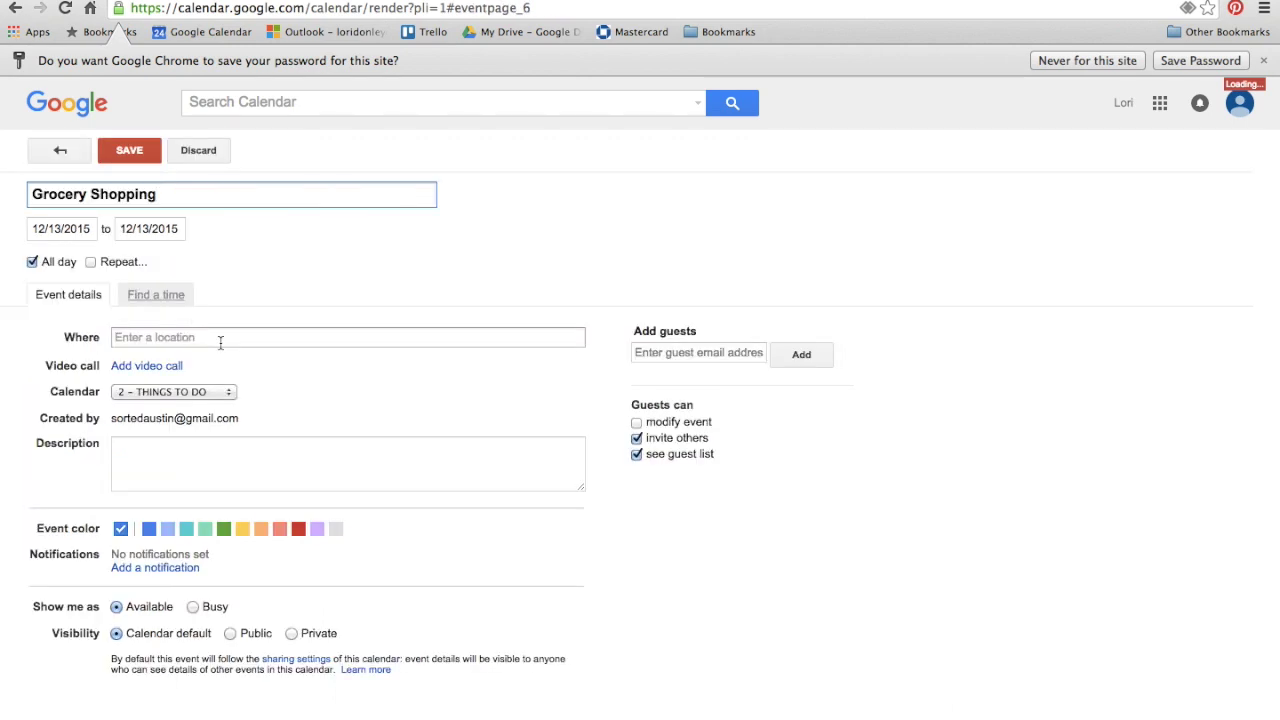
{"action": "left_click", "coordinate": [90, 261]}
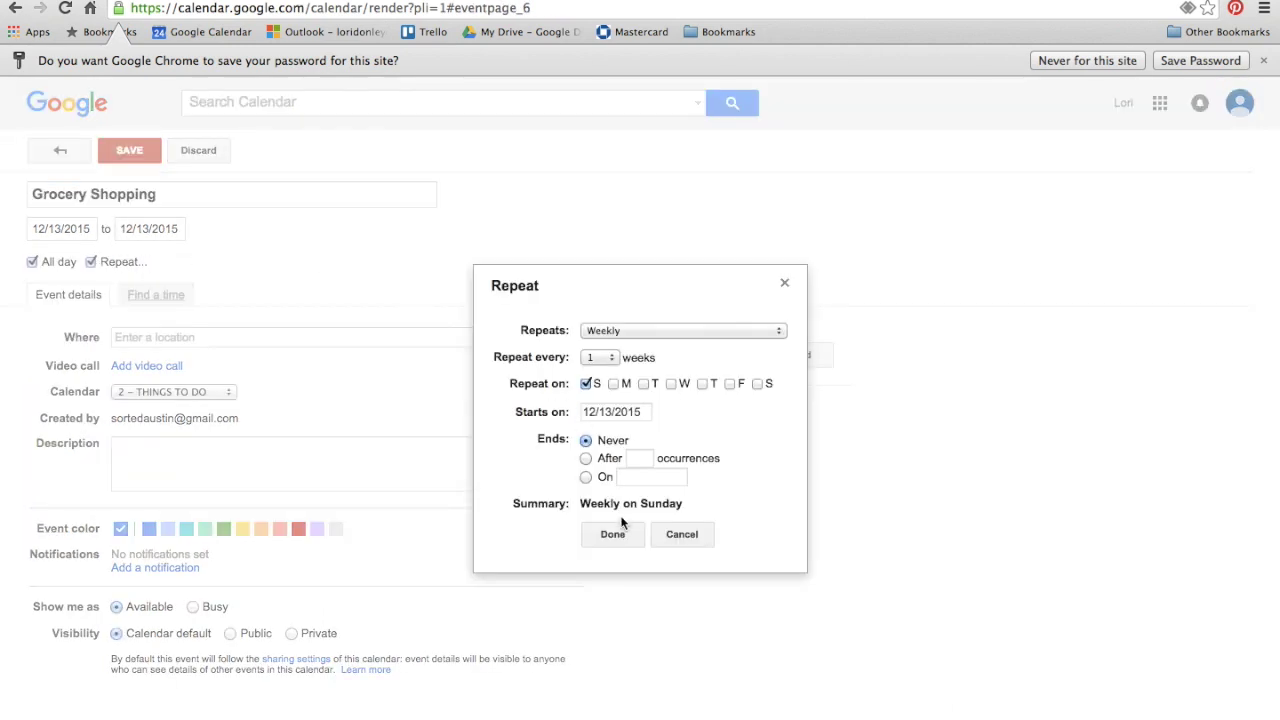
{"action": "left_click", "coordinate": [614, 357]}
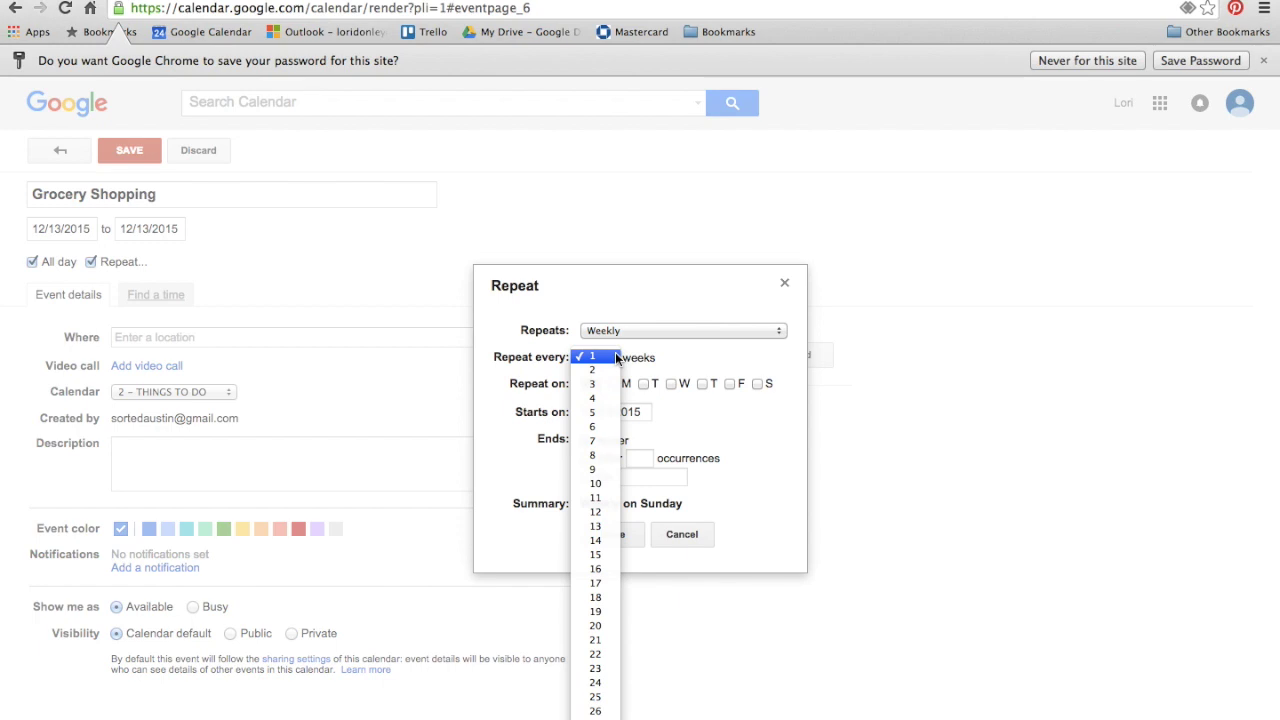
{"action": "left_click", "coordinate": [616, 357]}
{"action": "left_click", "coordinate": [609, 537]}
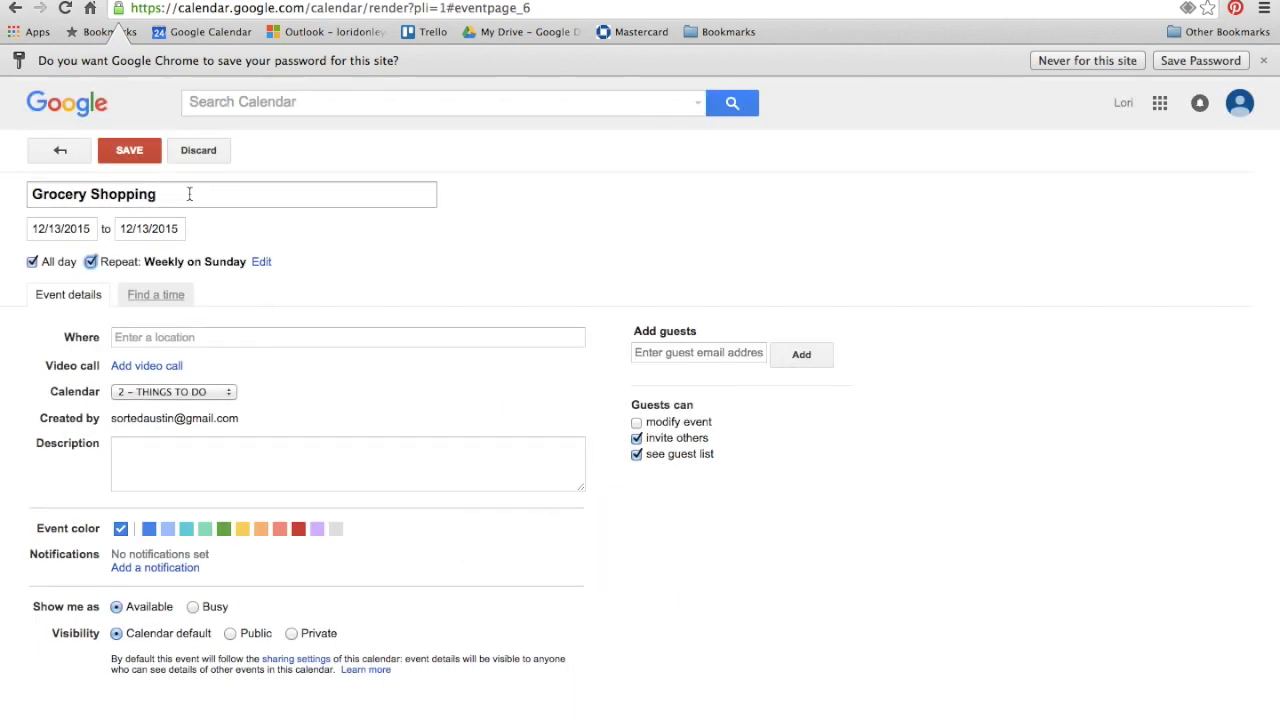
{"action": "left_click", "coordinate": [129, 150]}
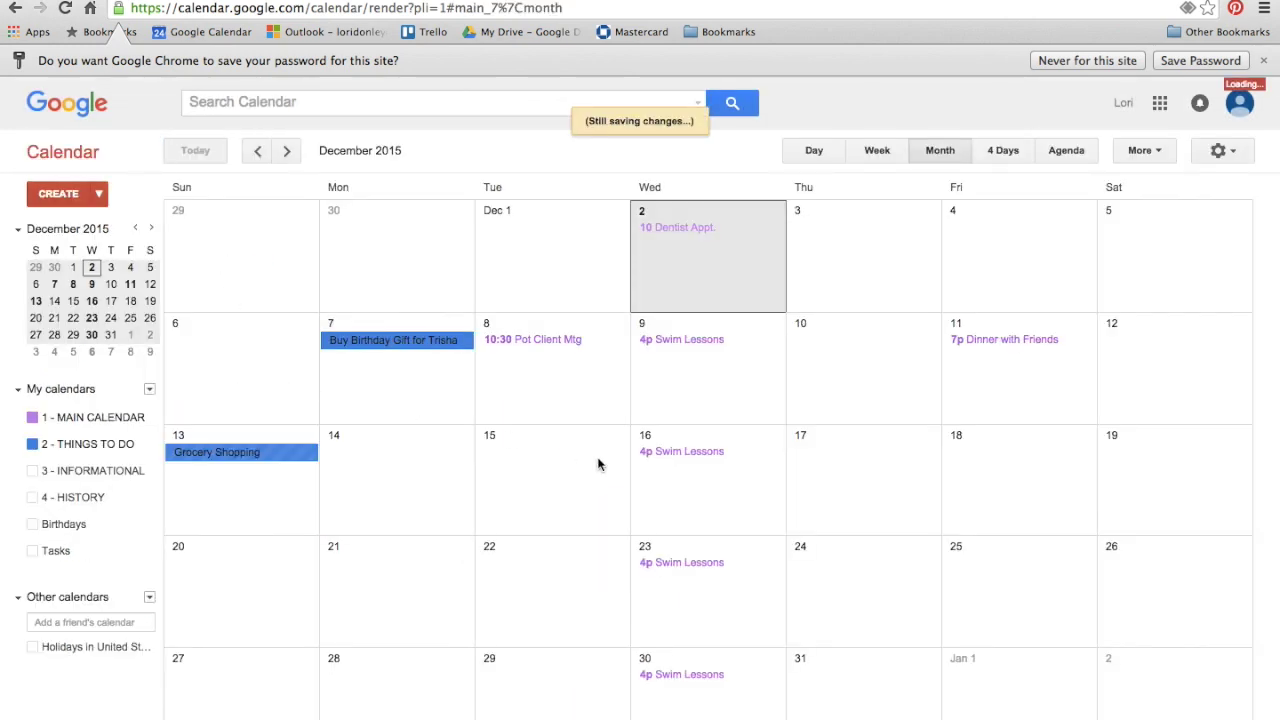
Create an event titled 'Change Air Filters' on Thursday, December 10.
{"action": "left_click", "coordinate": [836, 389]}
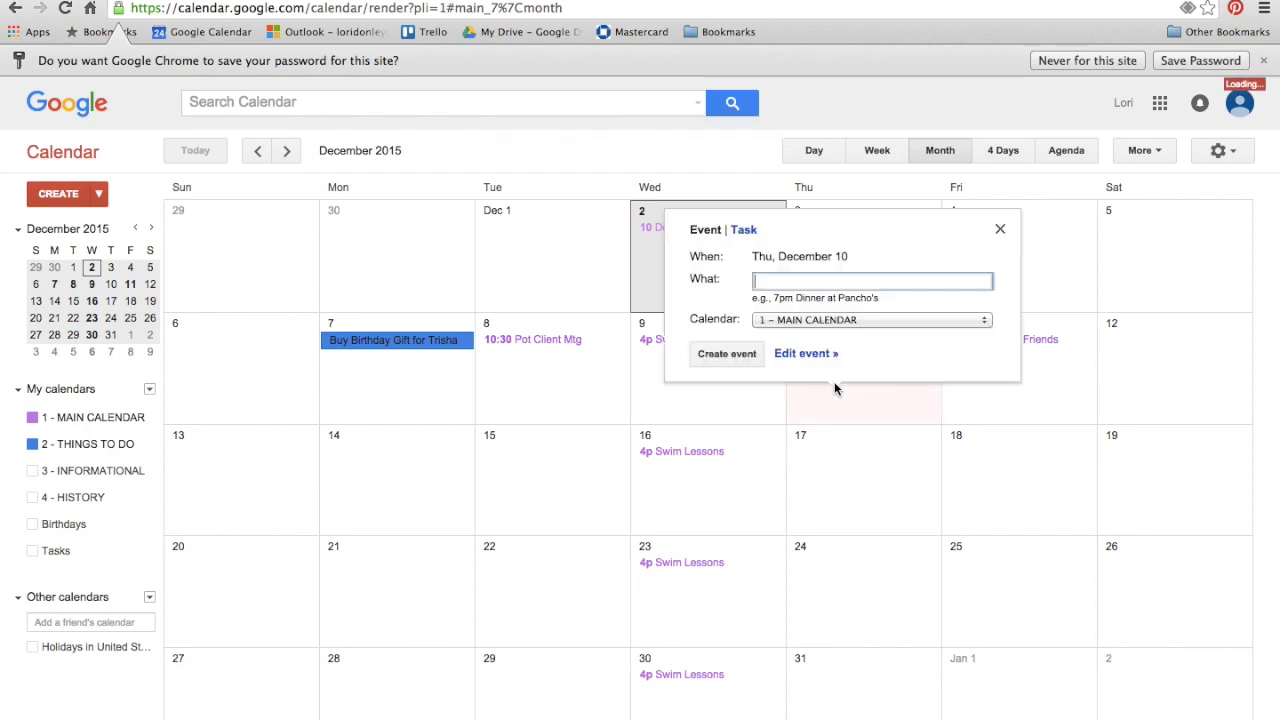
{"action": "type", "text": "Changing Air"}
{"action": "key", "text": "BackSpace"}
{"action": "key", "text": "BackSpace"}
{"action": "key", "text": "BackSpace"}
{"action": "key", "text": "BackSpace"}
{"action": "key", "text": "BackSpace"}
{"action": "key", "text": "BackSpace"}
{"action": "key", "text": "BackSpace"}
{"action": "key", "text": "BackSpace"}
{"action": "type", "text": "e"}
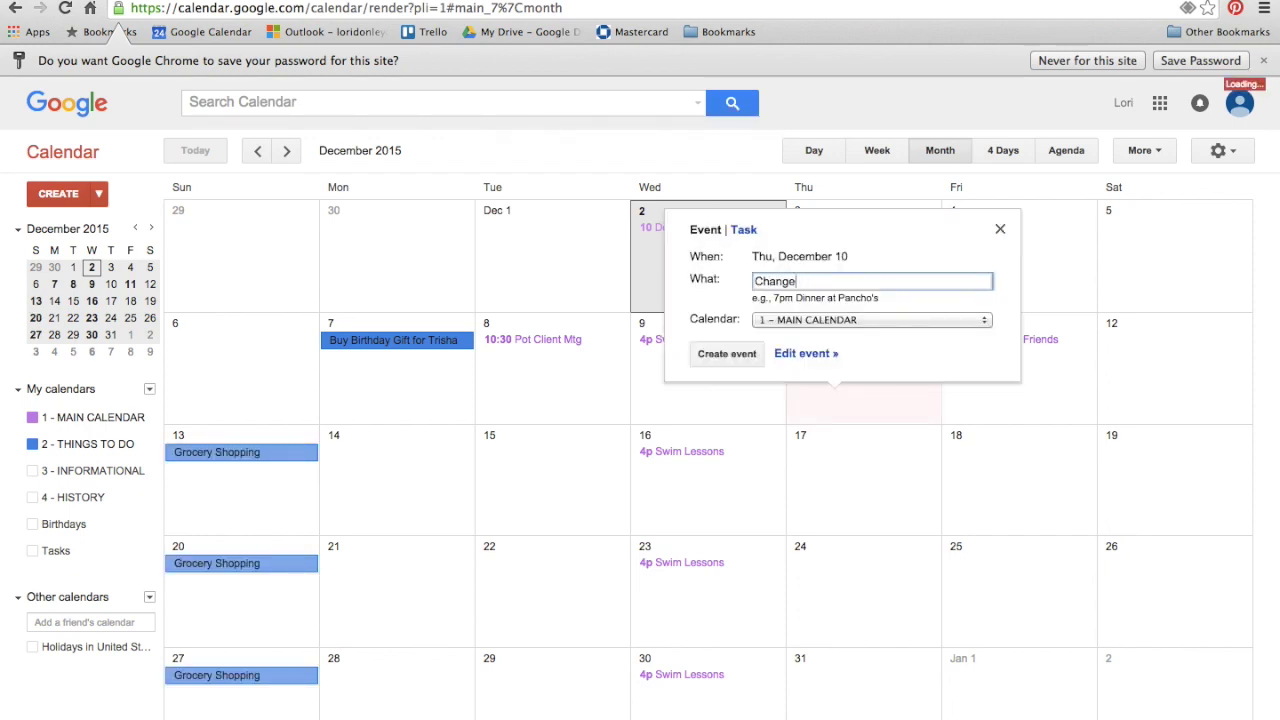
{"action": "type", "text": " Air Filters"}
Keep it all-day, set it to repeat monthly every 3 months, and save it.
{"action": "left_click", "coordinate": [810, 353]}
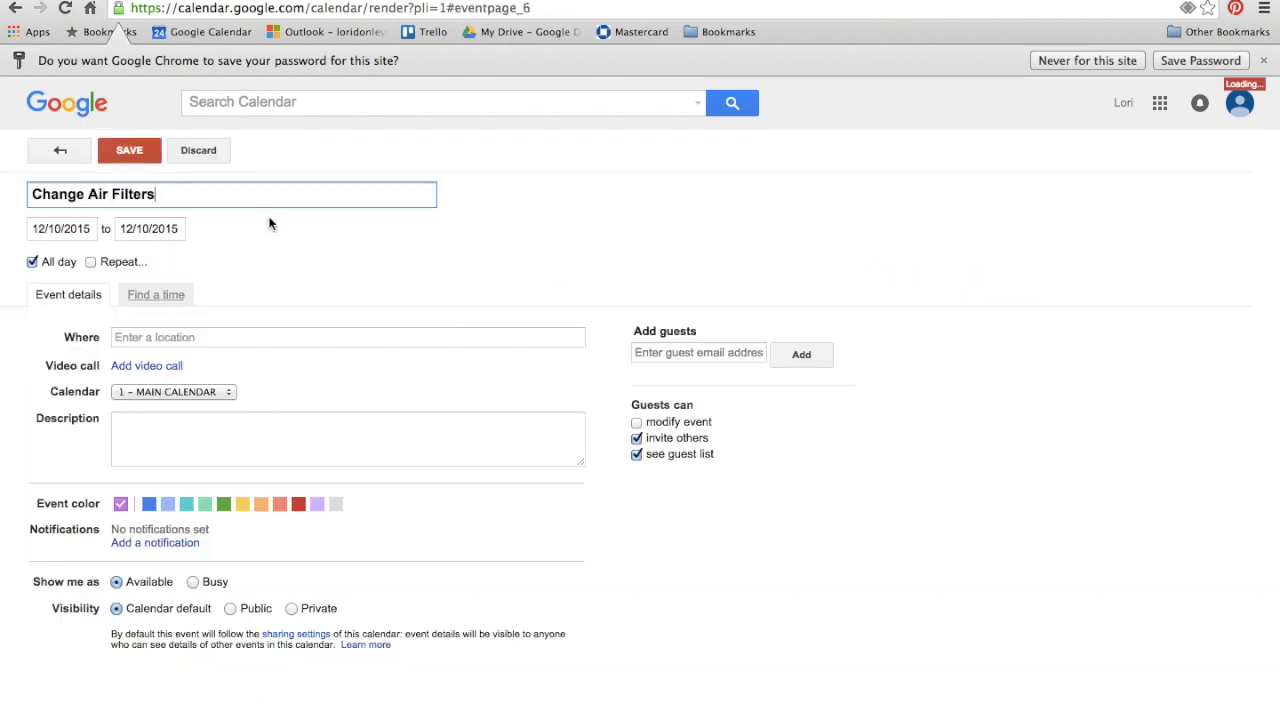
{"action": "left_click", "coordinate": [32, 262]}
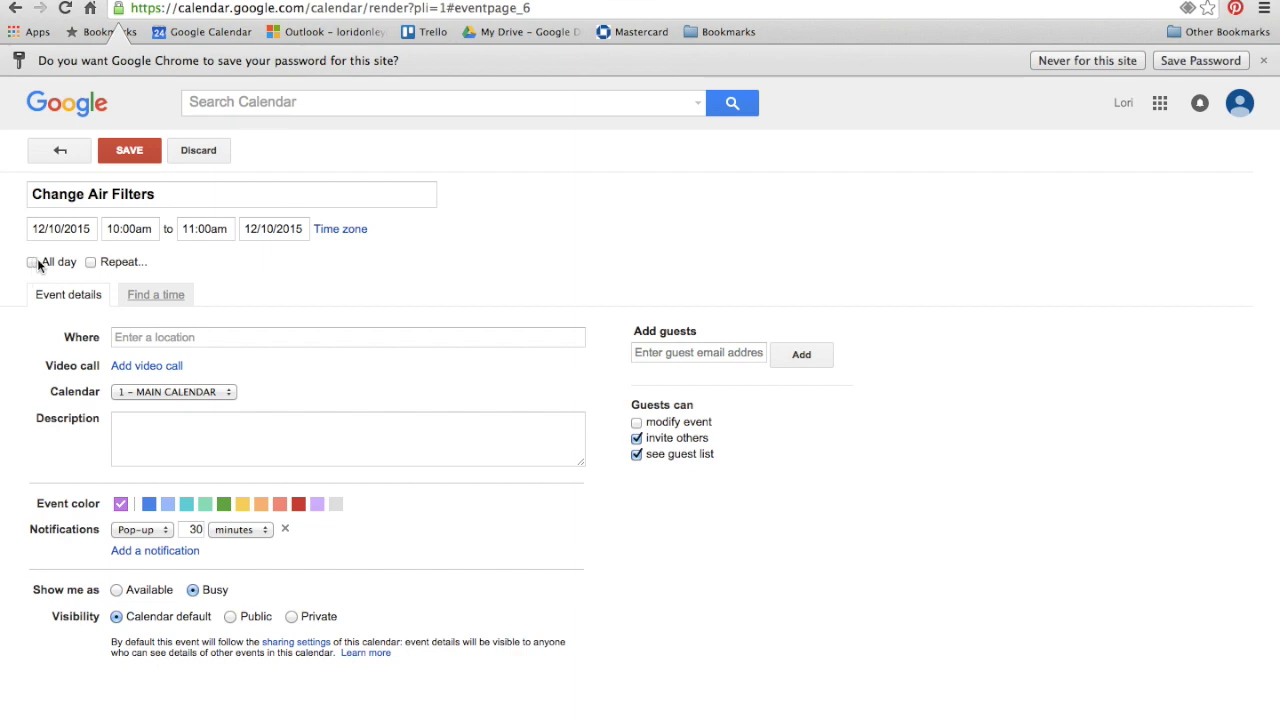
{"action": "left_click", "coordinate": [32, 262]}
{"action": "left_click", "coordinate": [89, 262]}
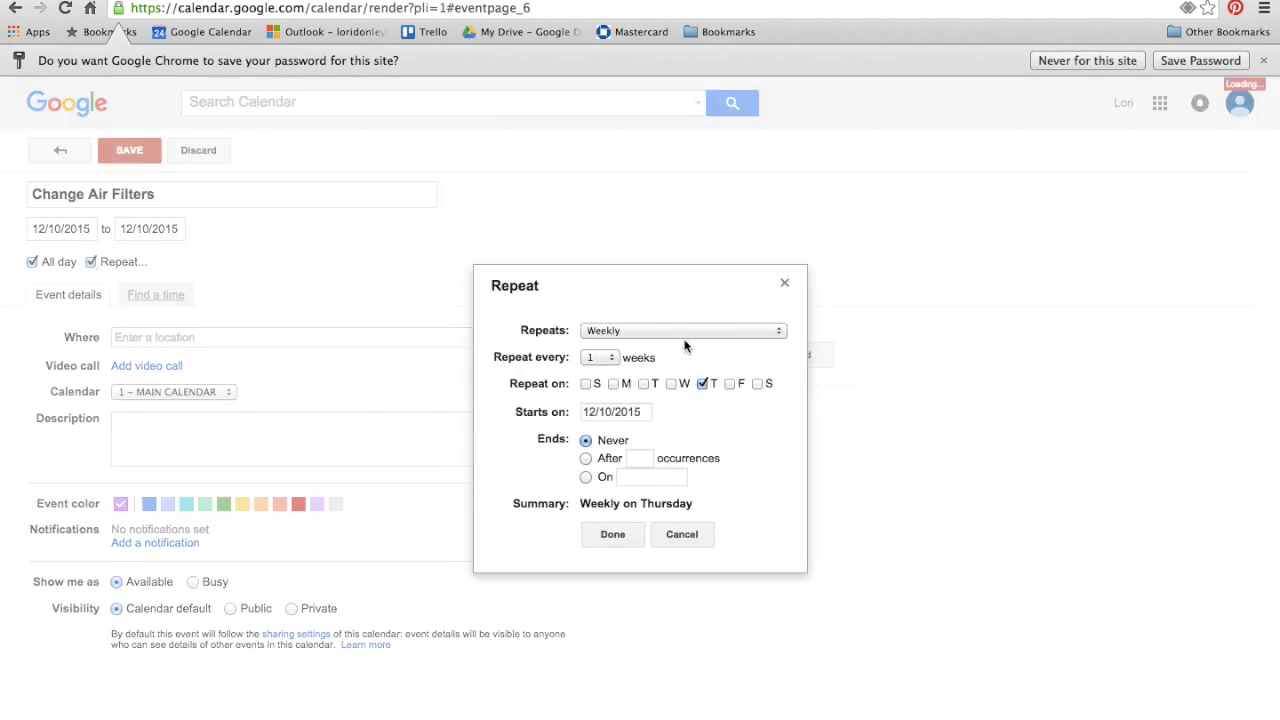
{"action": "left_click", "coordinate": [600, 357]}
{"action": "left_click", "coordinate": [613, 330]}
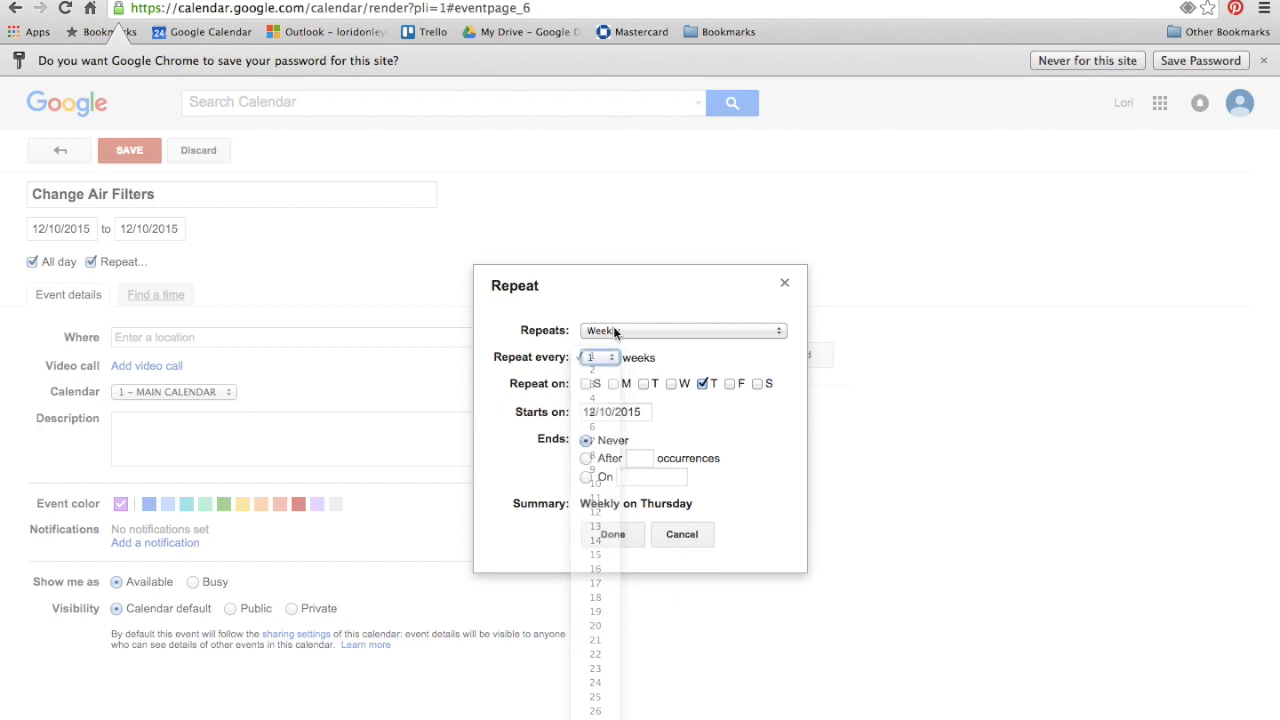
{"action": "left_click", "coordinate": [613, 328]}
{"action": "left_click", "coordinate": [615, 343]}
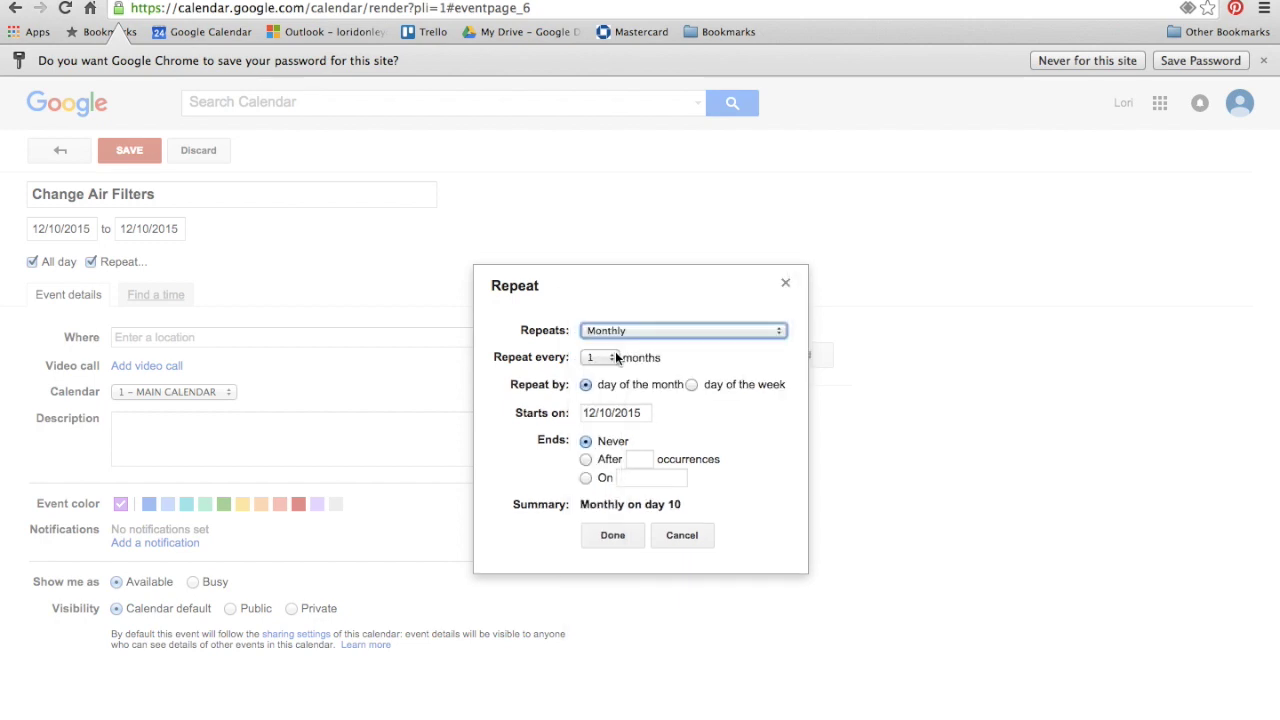
{"action": "left_click", "coordinate": [616, 357]}
{"action": "left_click", "coordinate": [595, 384]}
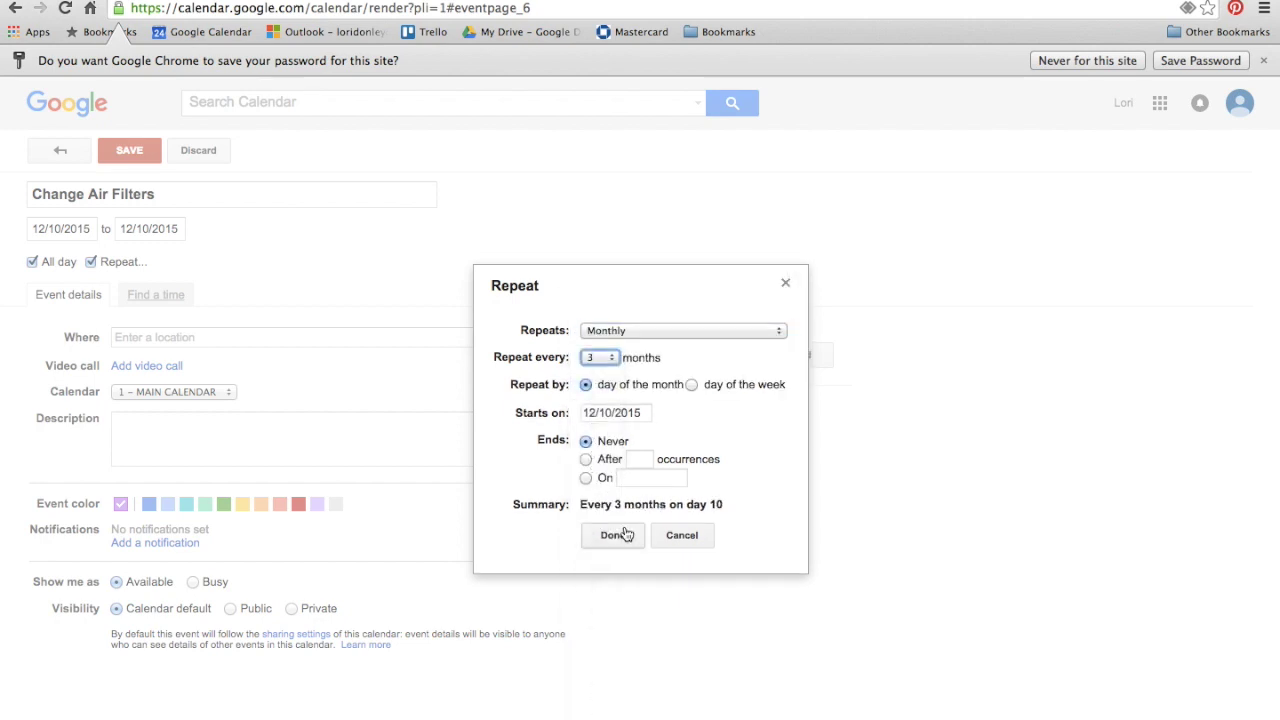
{"action": "left_click", "coordinate": [612, 535]}
{"action": "left_click", "coordinate": [108, 156]}
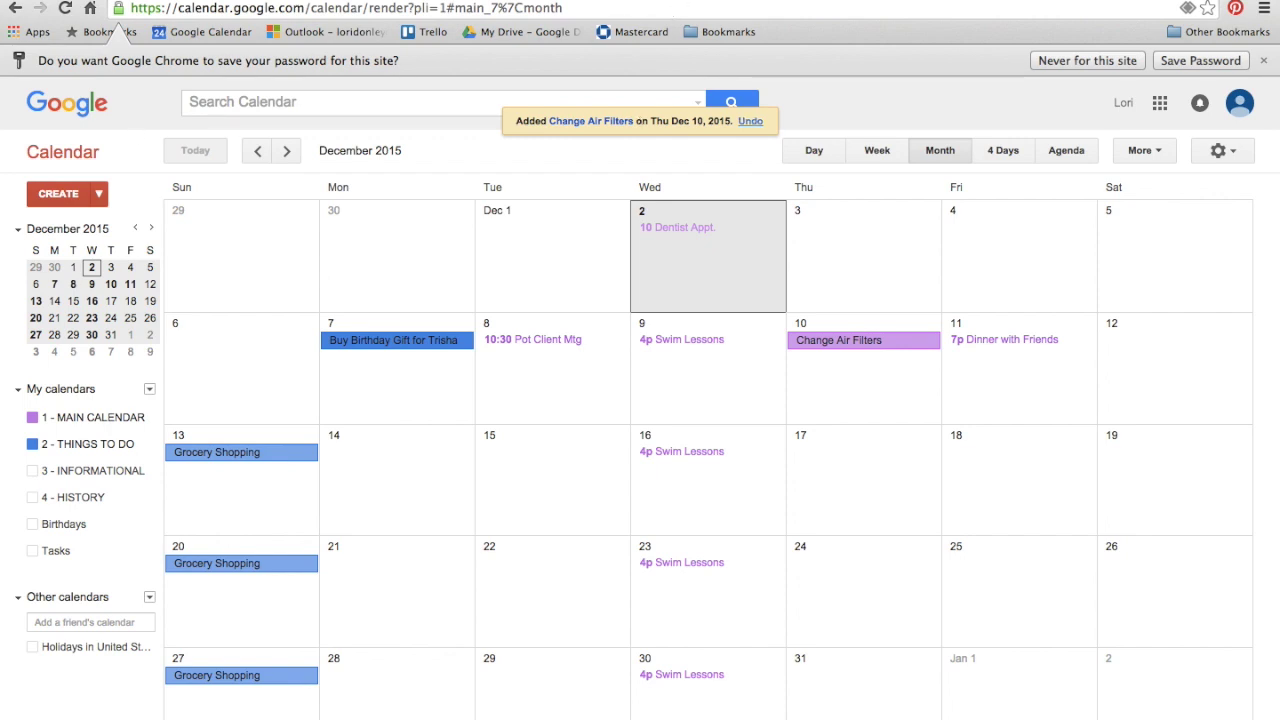
{"action": "mouse_move", "coordinate": [675, 5]}
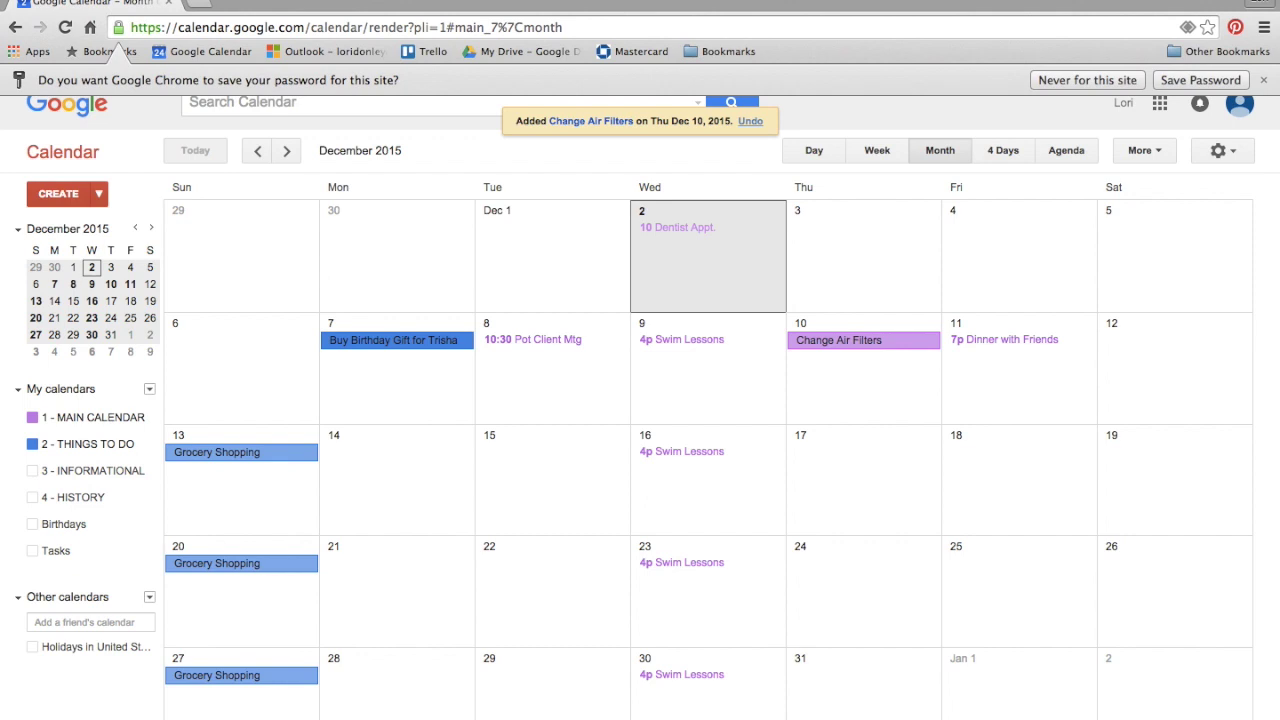
Show the INFORMATIONAL calendar and create a 'Husband in NYC' event on Monday, December 7.
{"action": "left_click", "coordinate": [32, 475]}
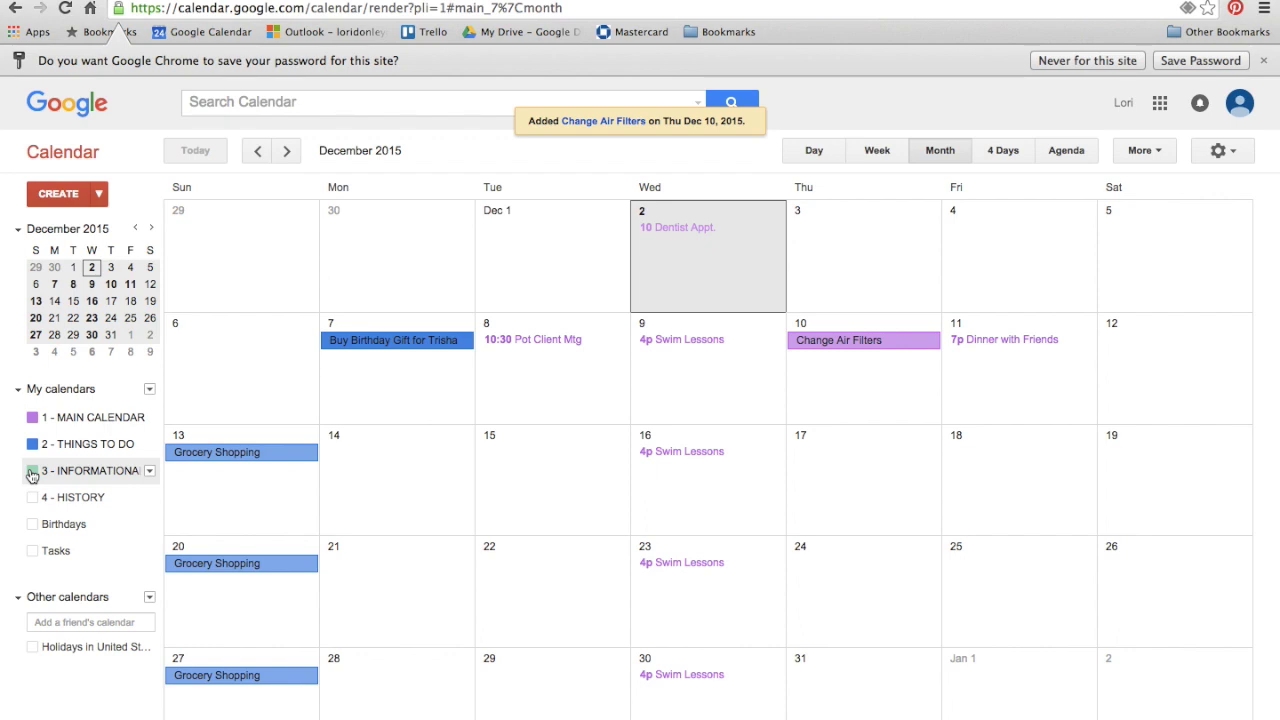
{"action": "left_click", "coordinate": [32, 474]}
{"action": "left_click", "coordinate": [375, 374]}
{"action": "type", "text": "Husband in NY"}
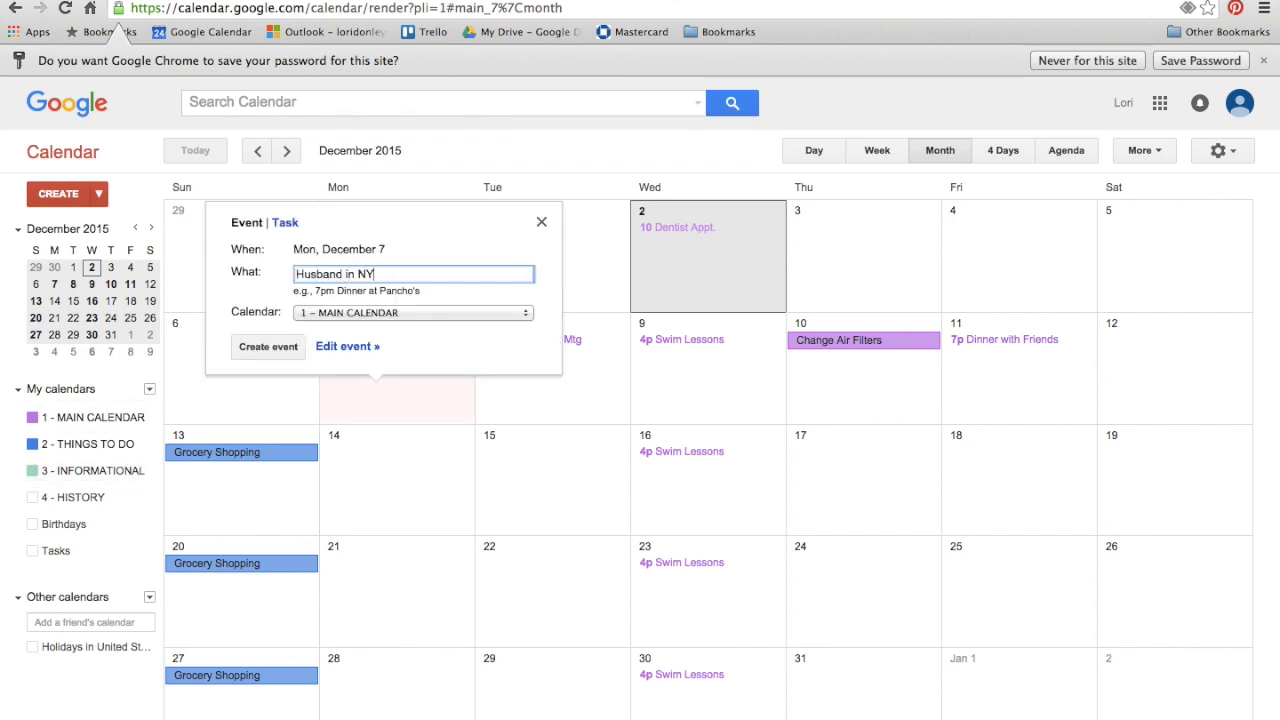
{"action": "type", "text": "C"}
Extend the event to end December 12, file it under INFORMATIONAL, and save.
{"action": "left_click", "coordinate": [355, 347]}
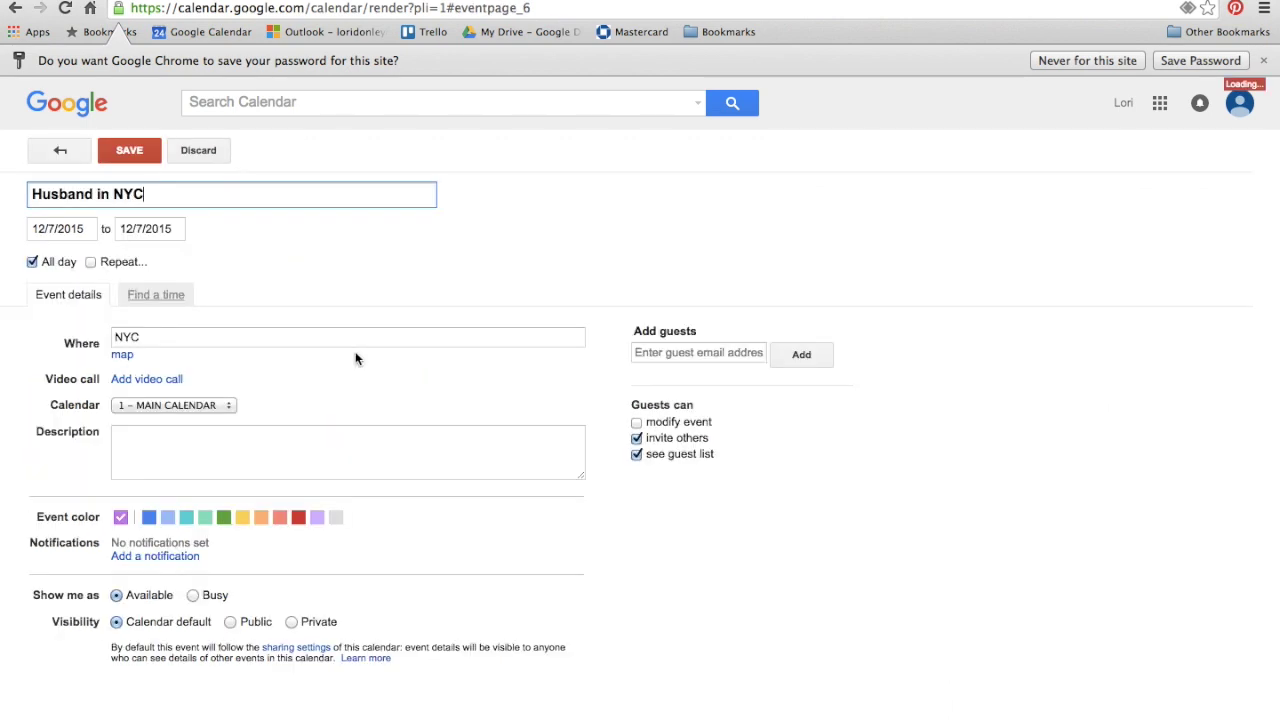
{"action": "left_click", "coordinate": [150, 229]}
{"action": "left_click", "coordinate": [244, 323]}
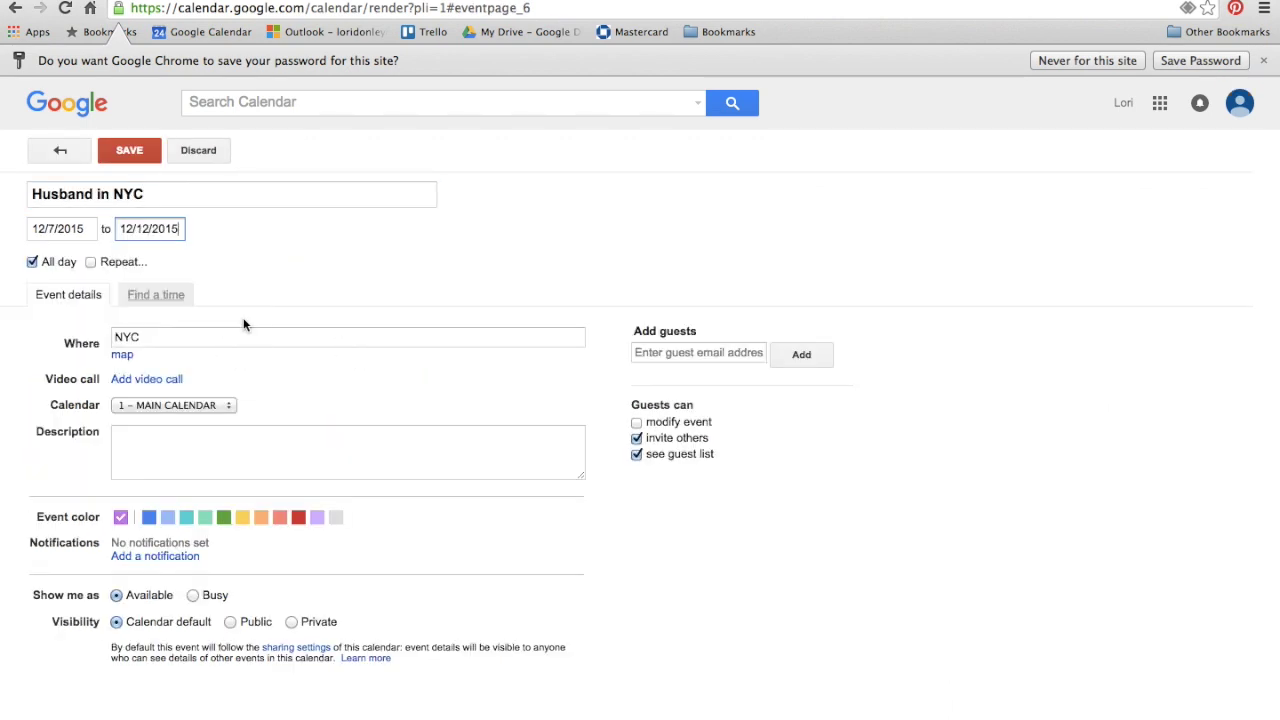
{"action": "left_click", "coordinate": [204, 406]}
{"action": "left_click", "coordinate": [185, 434]}
{"action": "left_click", "coordinate": [128, 152]}
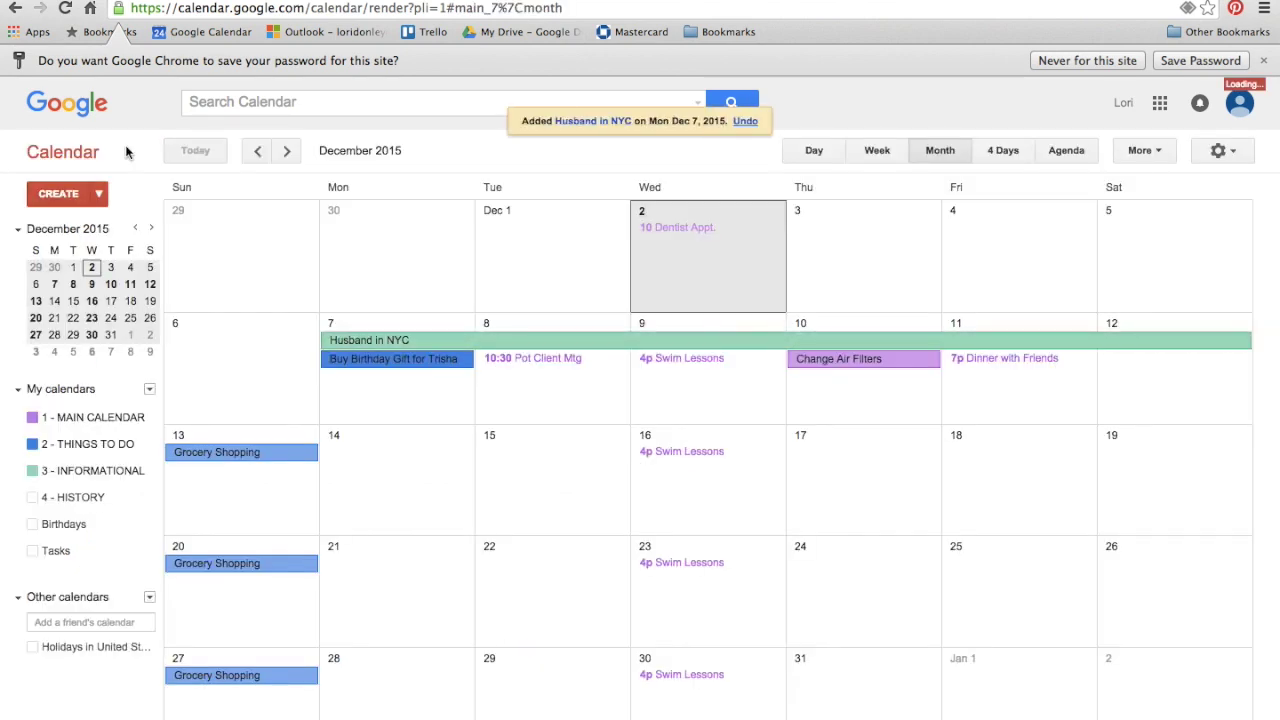
Show the HISTORY calendar and move the Dentist Appt. to 4 - HISTORY.
{"action": "mouse_move", "coordinate": [130, 0]}
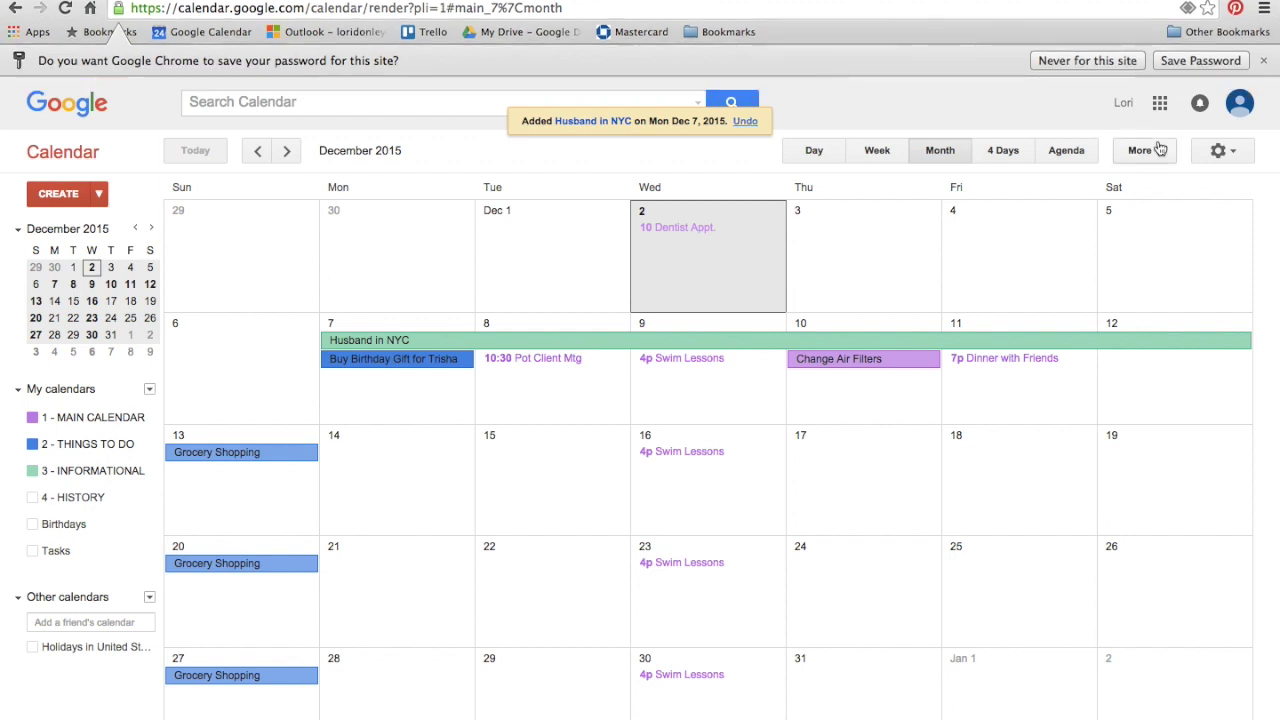
{"action": "left_click", "coordinate": [92, 497]}
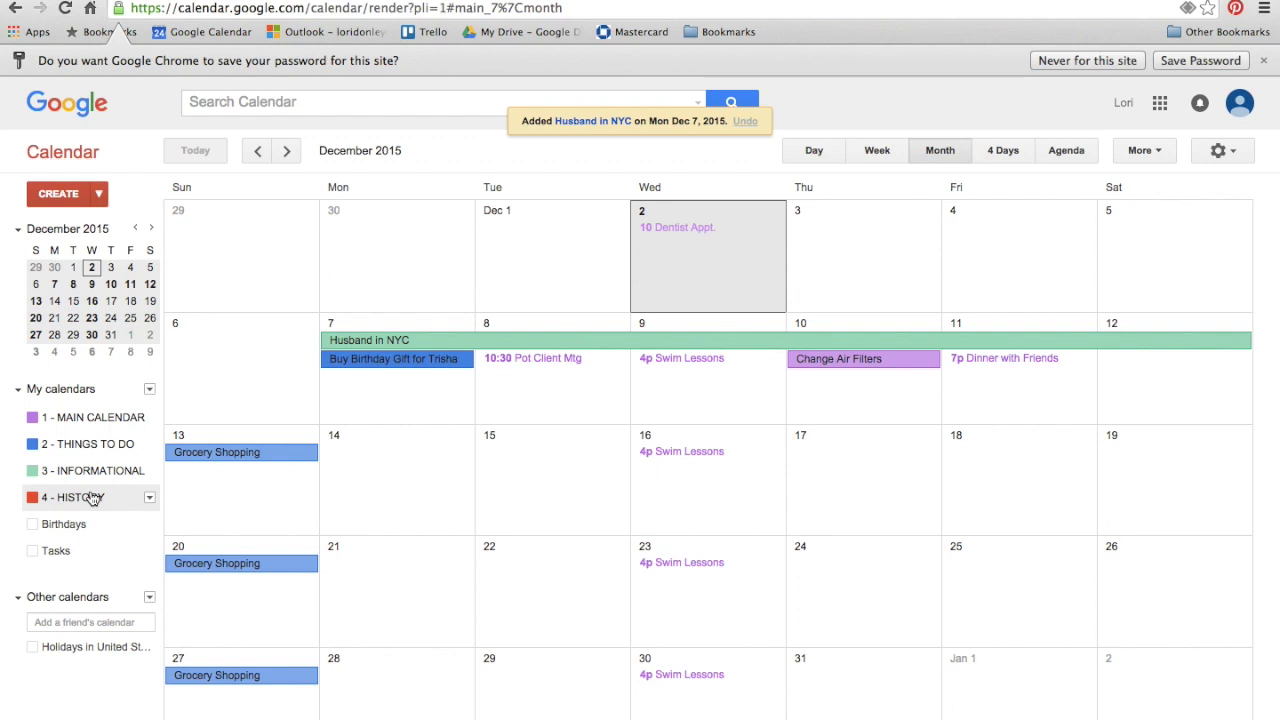
{"action": "left_click", "coordinate": [666, 228]}
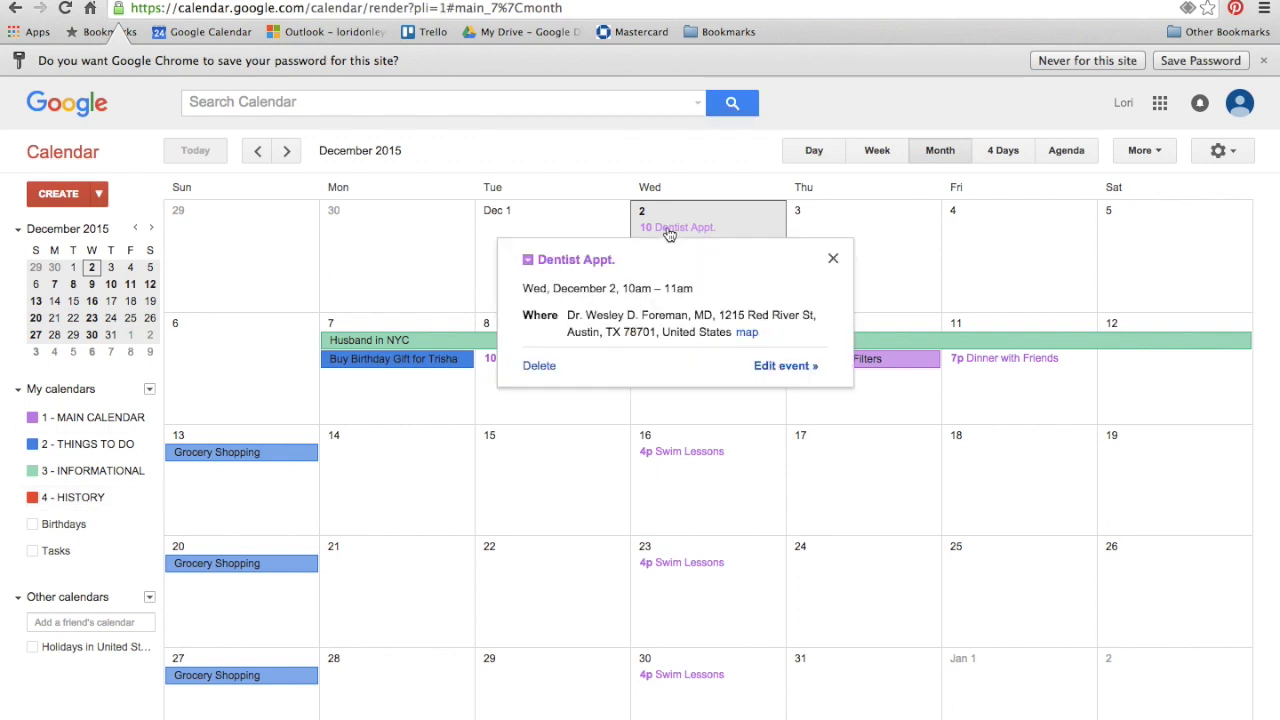
{"action": "left_click", "coordinate": [780, 366]}
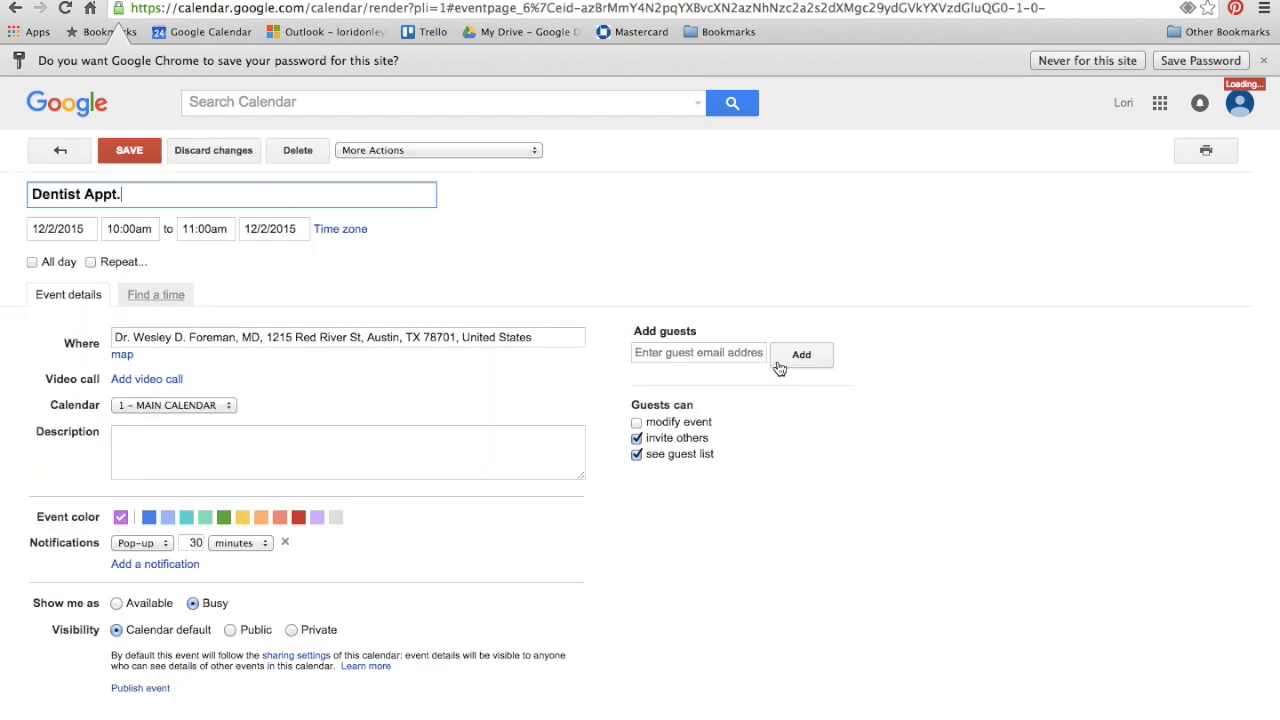
{"action": "left_click", "coordinate": [230, 405]}
{"action": "left_click", "coordinate": [160, 460]}
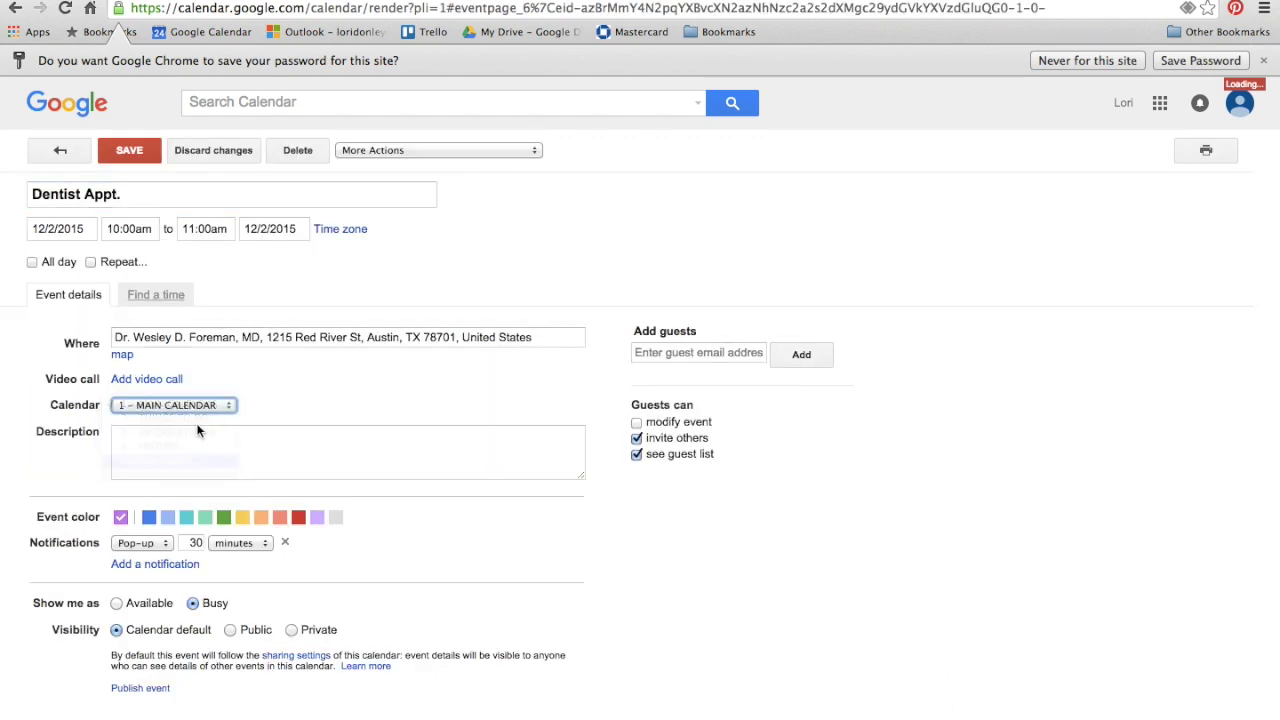
{"action": "left_click", "coordinate": [538, 538]}
{"action": "left_click", "coordinate": [215, 405]}
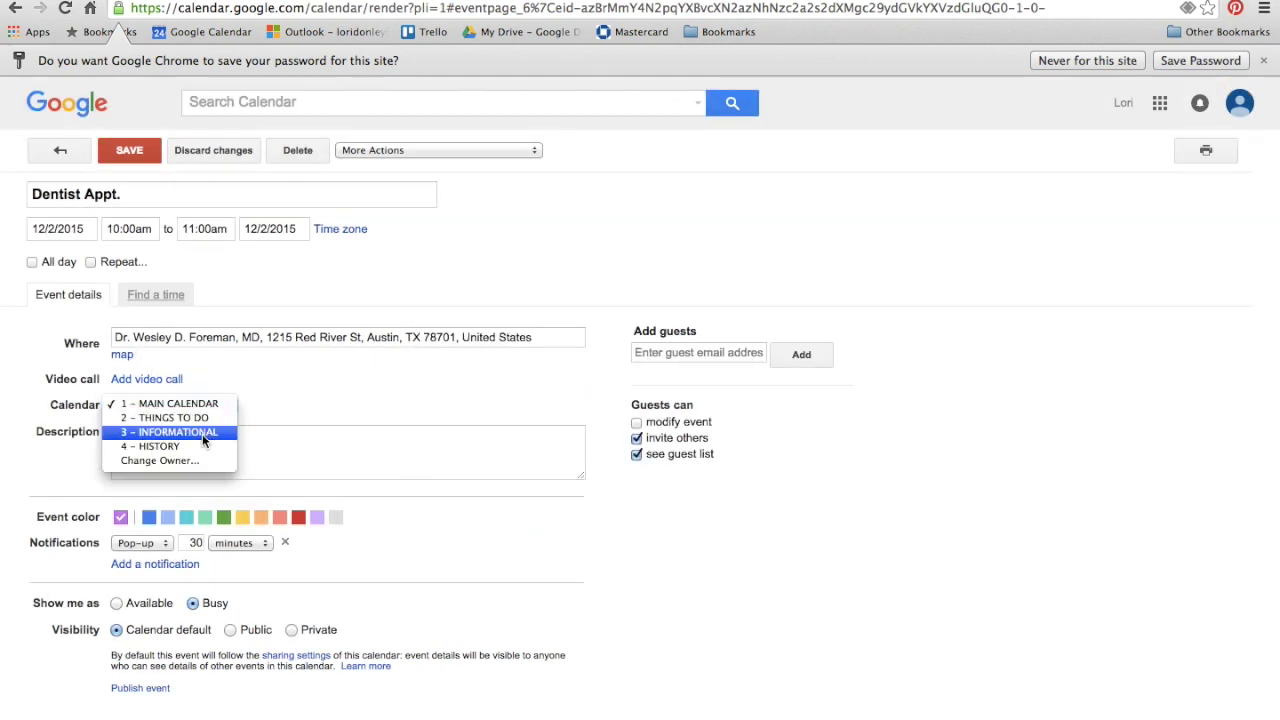
{"action": "left_click", "coordinate": [205, 446]}
{"action": "left_click", "coordinate": [144, 152]}
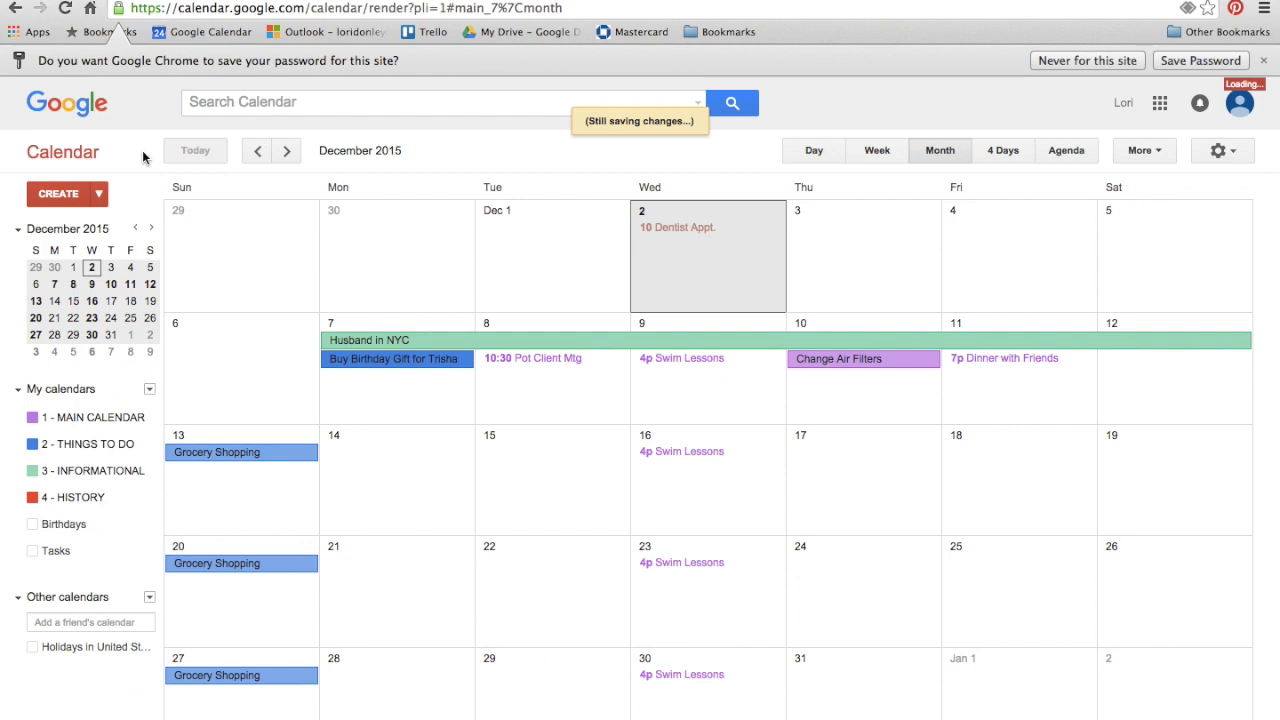
Move the Monday birthday-gift task to the 4 - HISTORY calendar and save.
{"action": "left_click", "coordinate": [375, 361]}
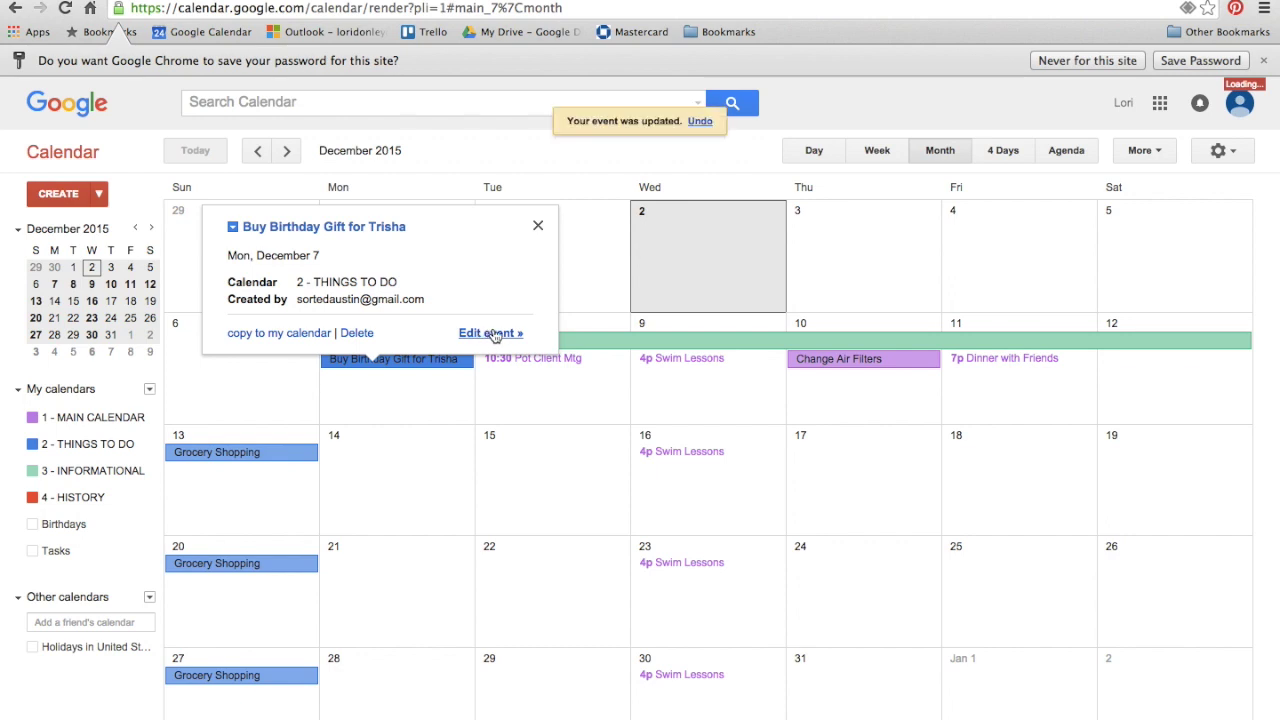
{"action": "left_click", "coordinate": [493, 333]}
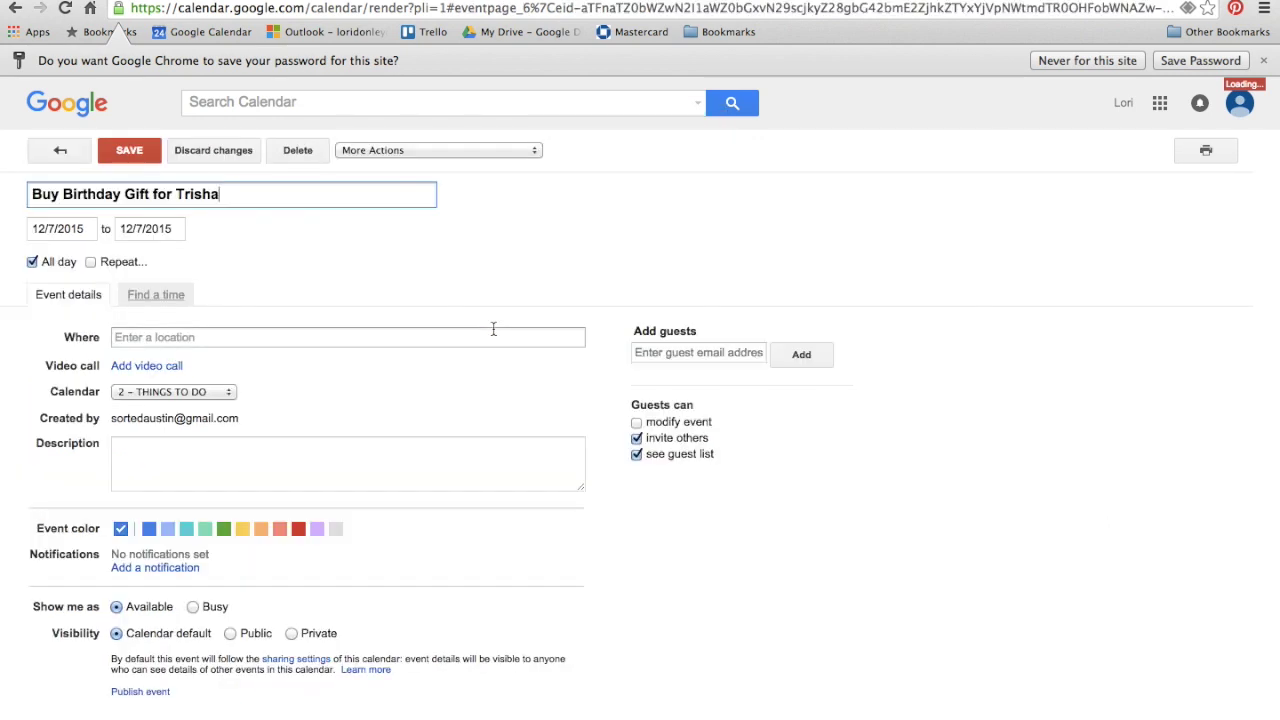
{"action": "left_click", "coordinate": [158, 393]}
{"action": "left_click", "coordinate": [160, 420]}
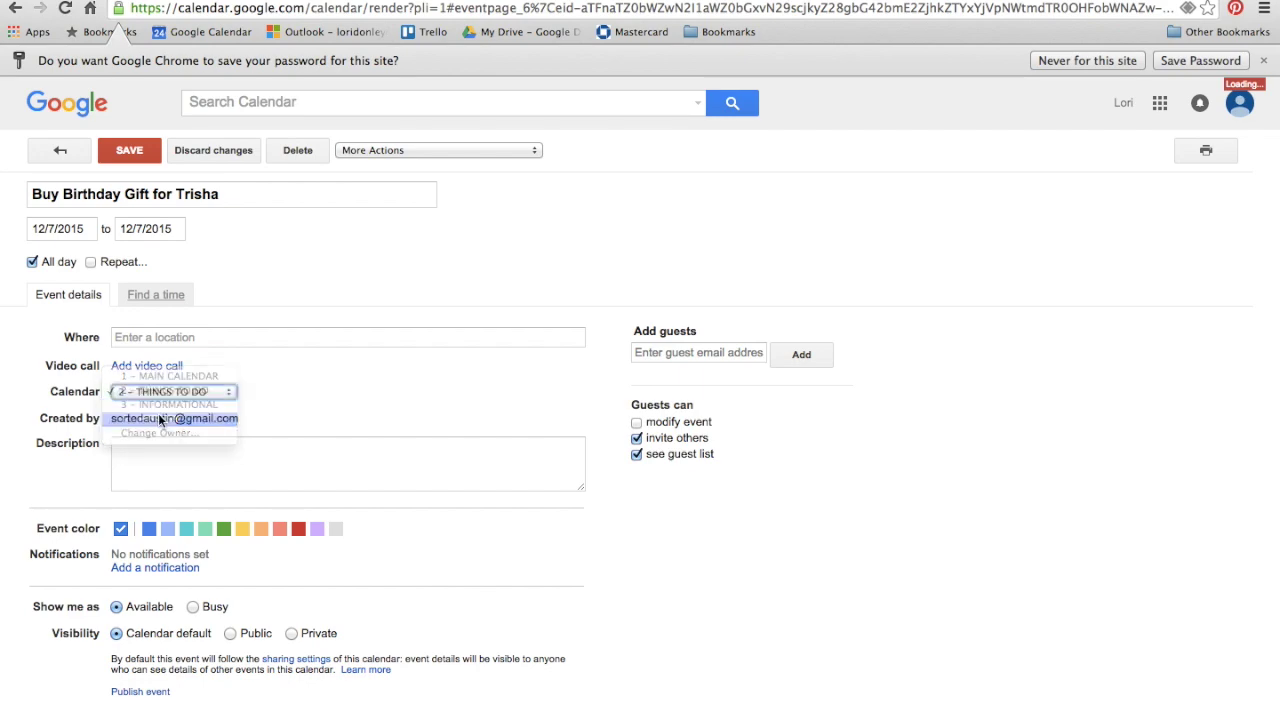
{"action": "left_click", "coordinate": [133, 154]}
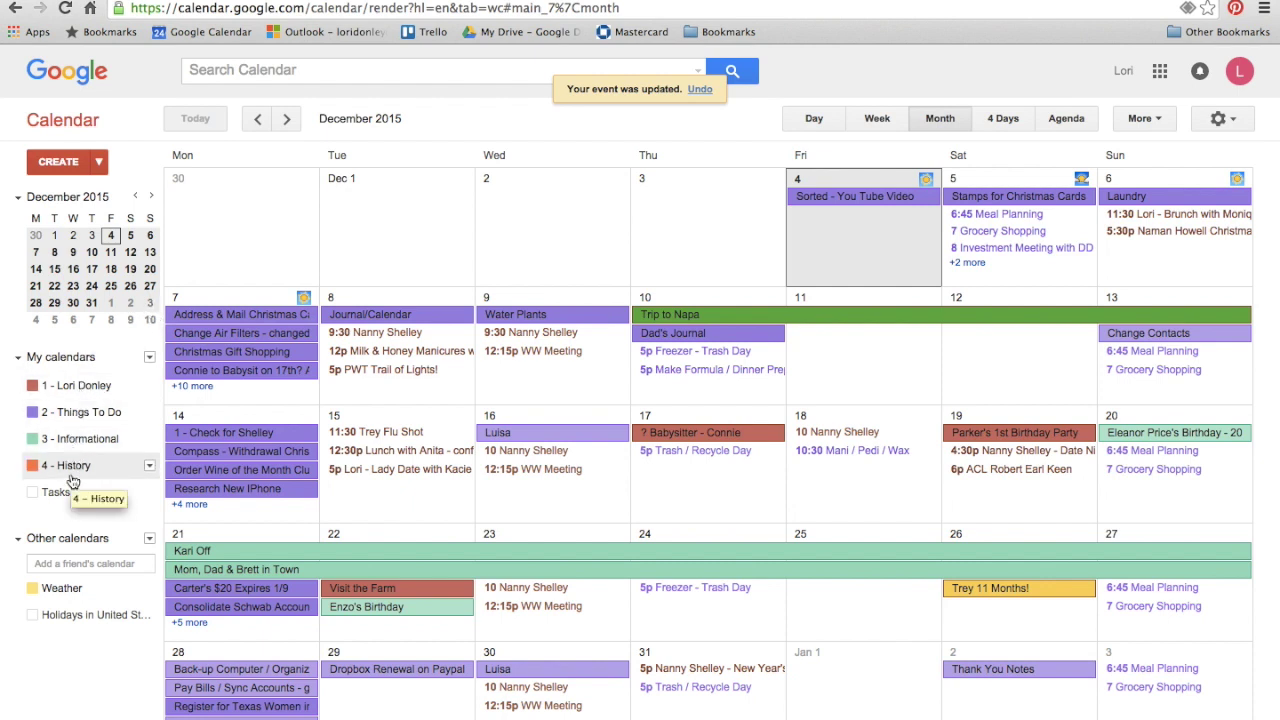
{"action": "left_click", "coordinate": [36, 468]}
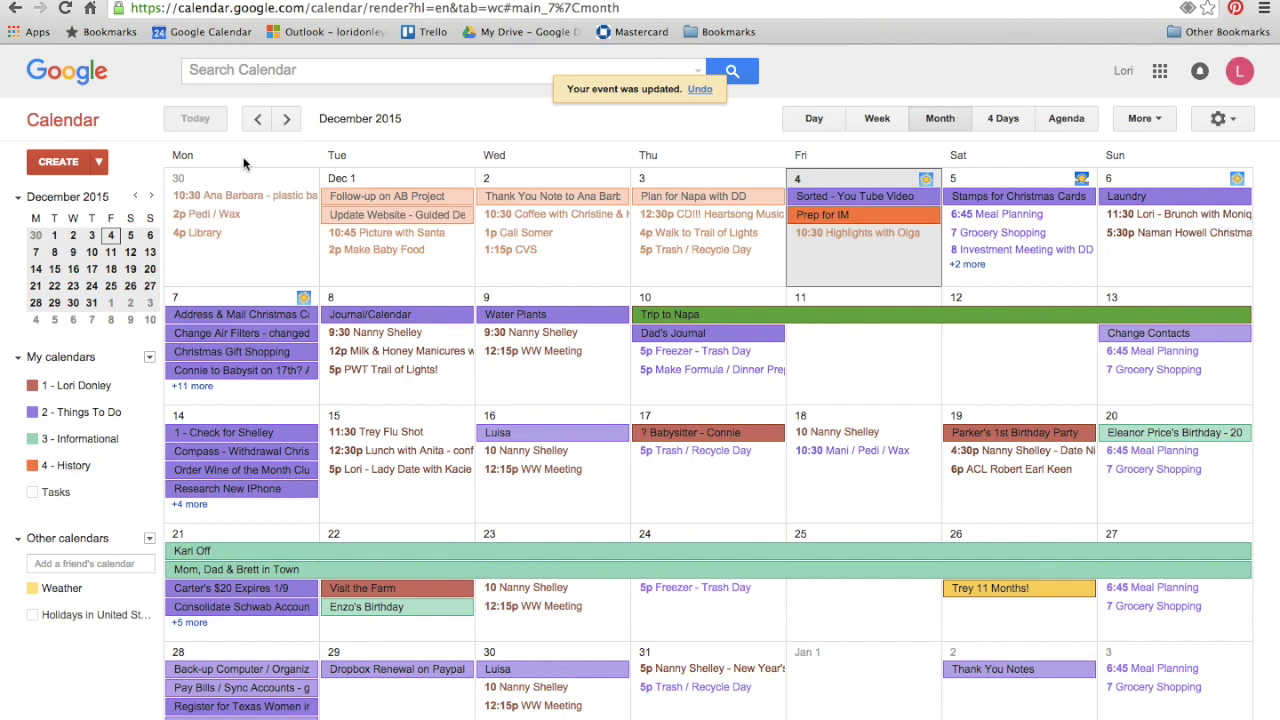
{"action": "left_click", "coordinate": [257, 119]}
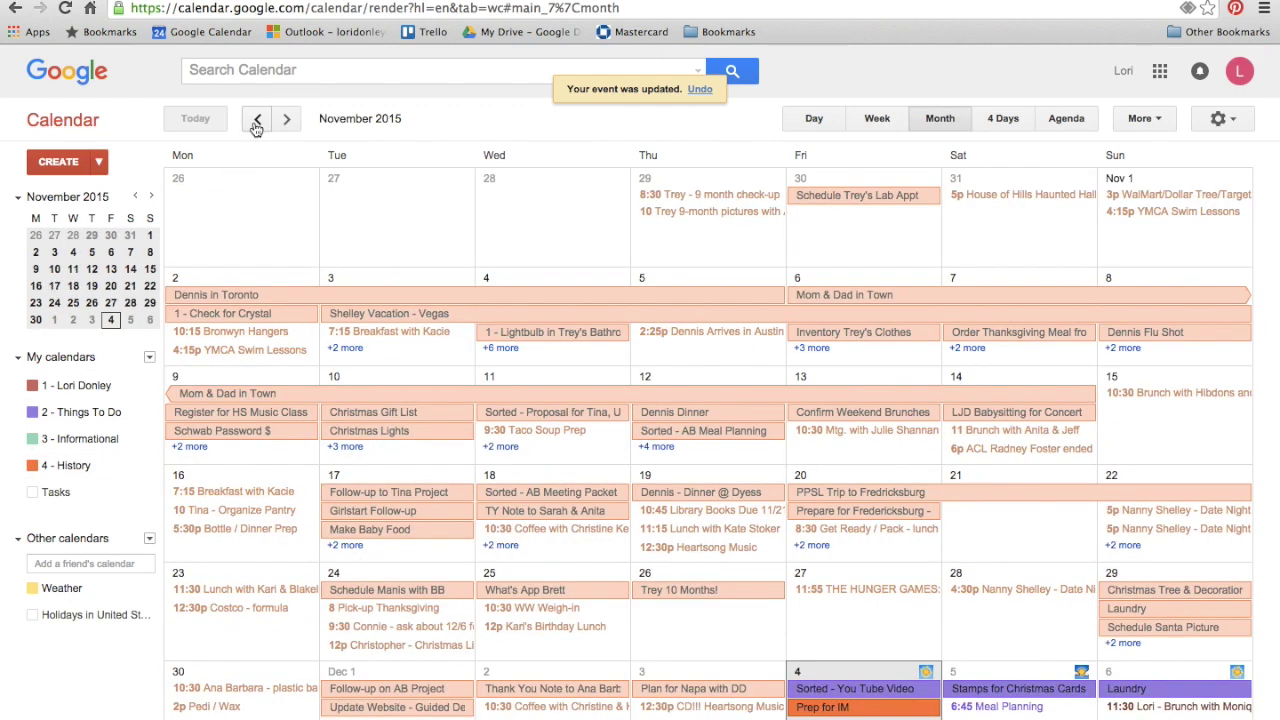
{"action": "left_click", "coordinate": [287, 120]}
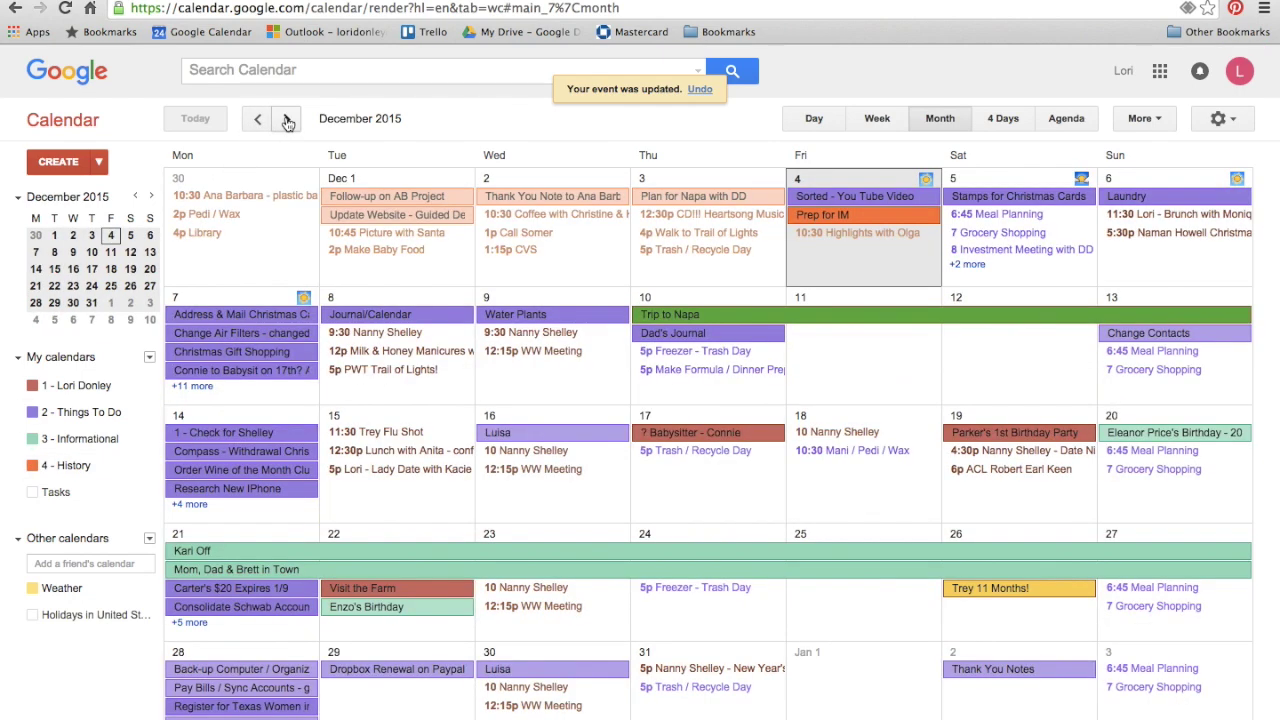
{"action": "left_click", "coordinate": [35, 468]}
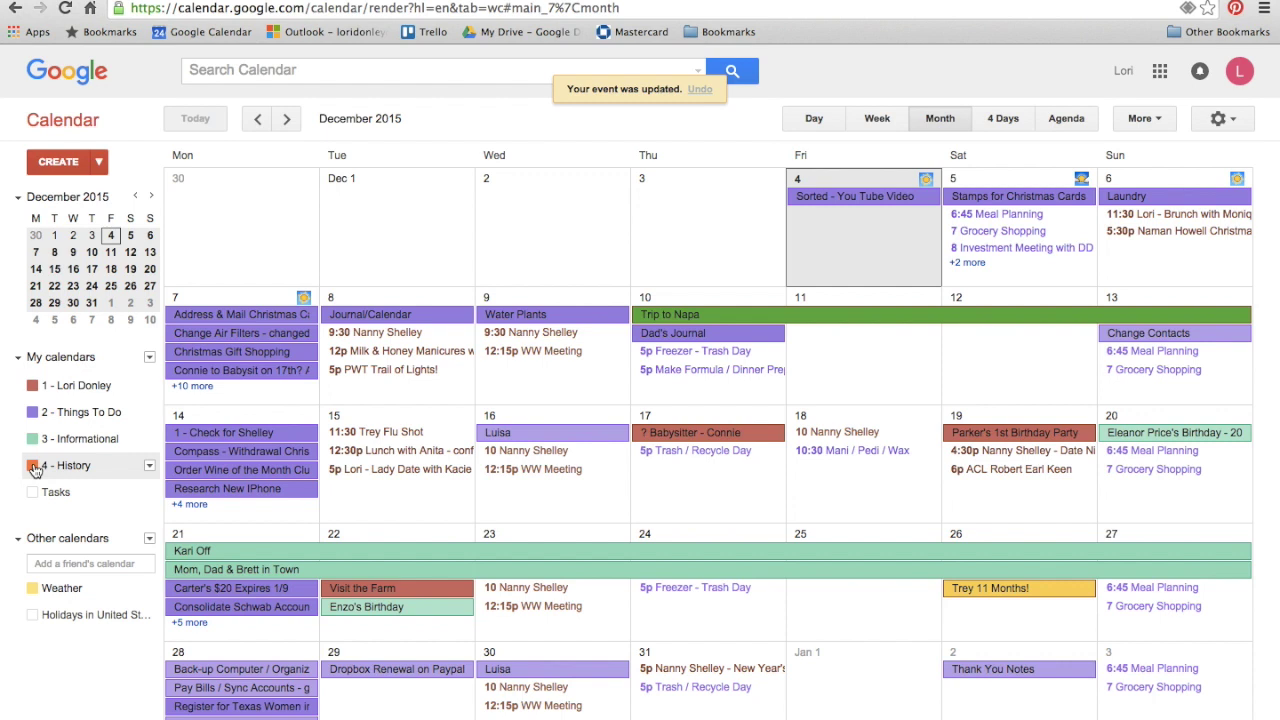
Hide 4 - History, toggle 2 - Things To Do and 3 - Informational back on, and list December 7's events.
{"action": "left_click", "coordinate": [33, 468]}
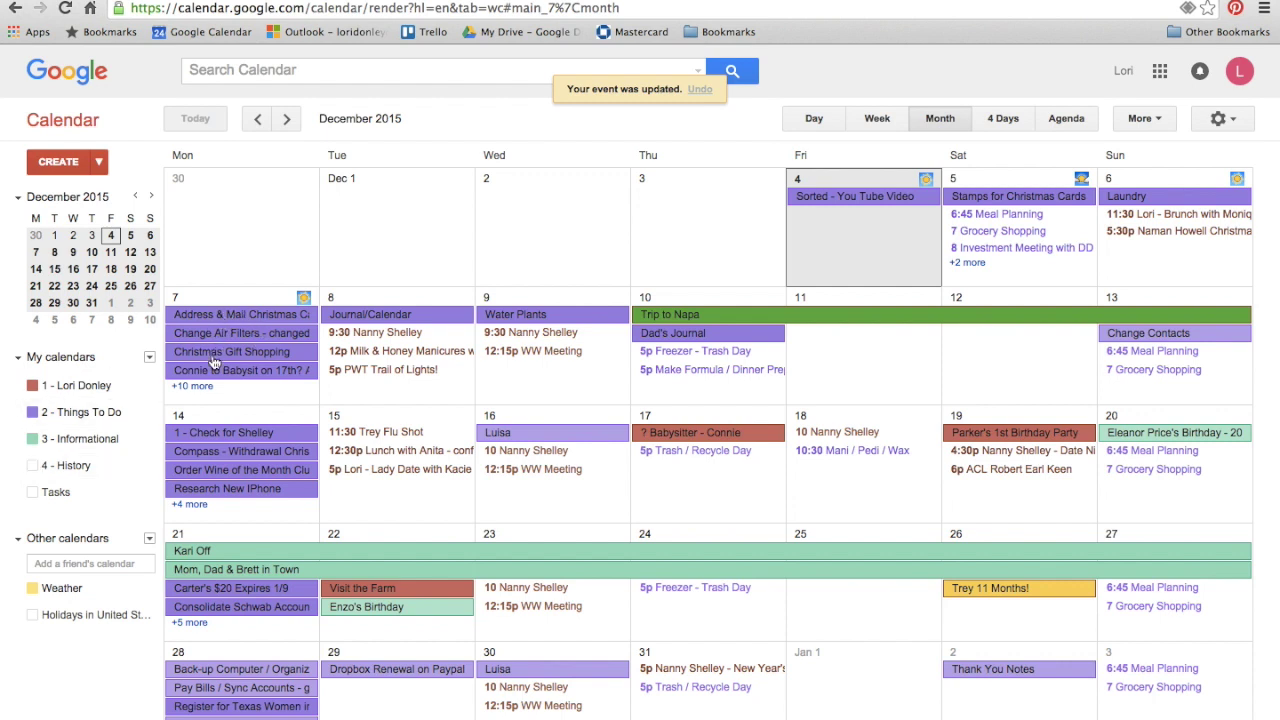
{"action": "left_click", "coordinate": [33, 412]}
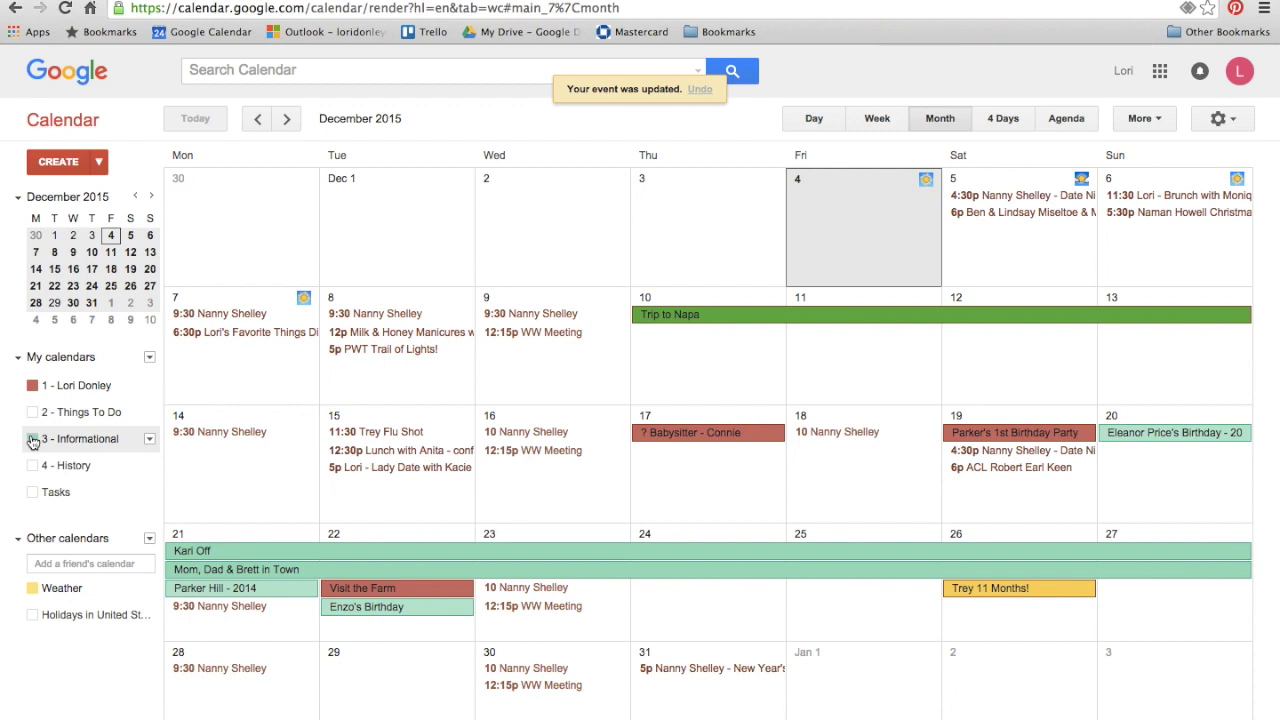
{"action": "left_click", "coordinate": [33, 439]}
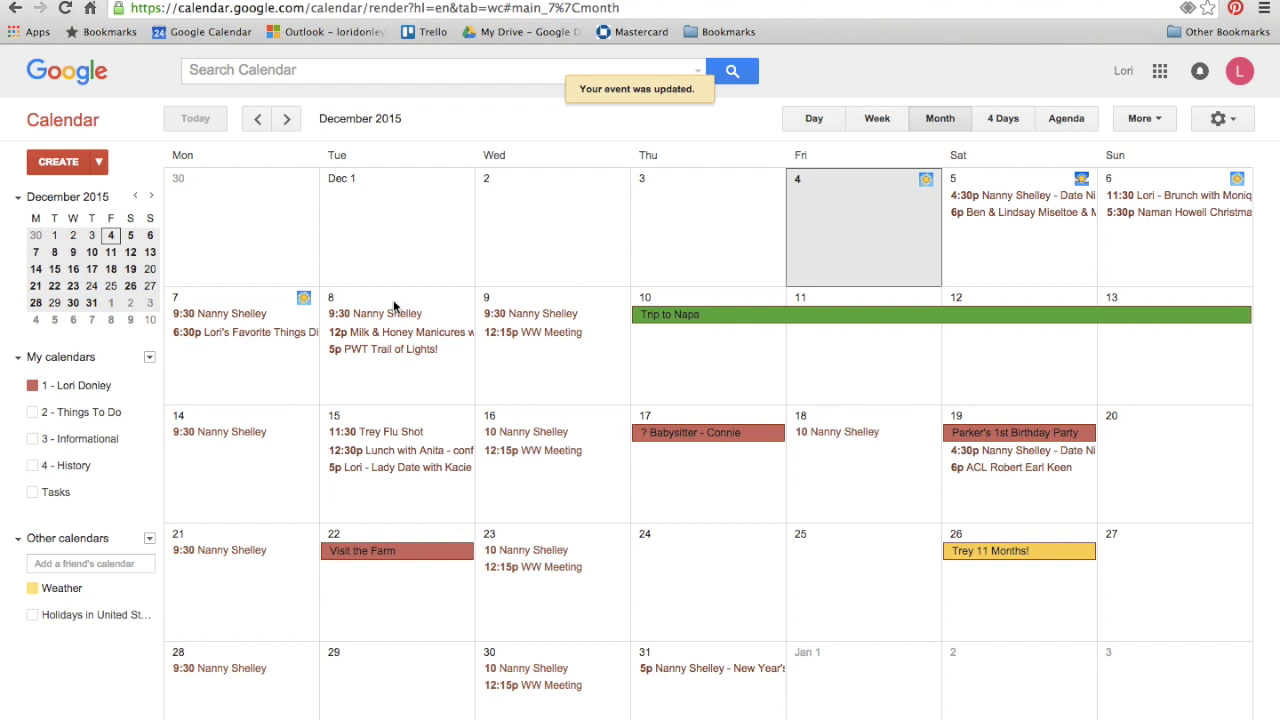
{"action": "left_click", "coordinate": [33, 413]}
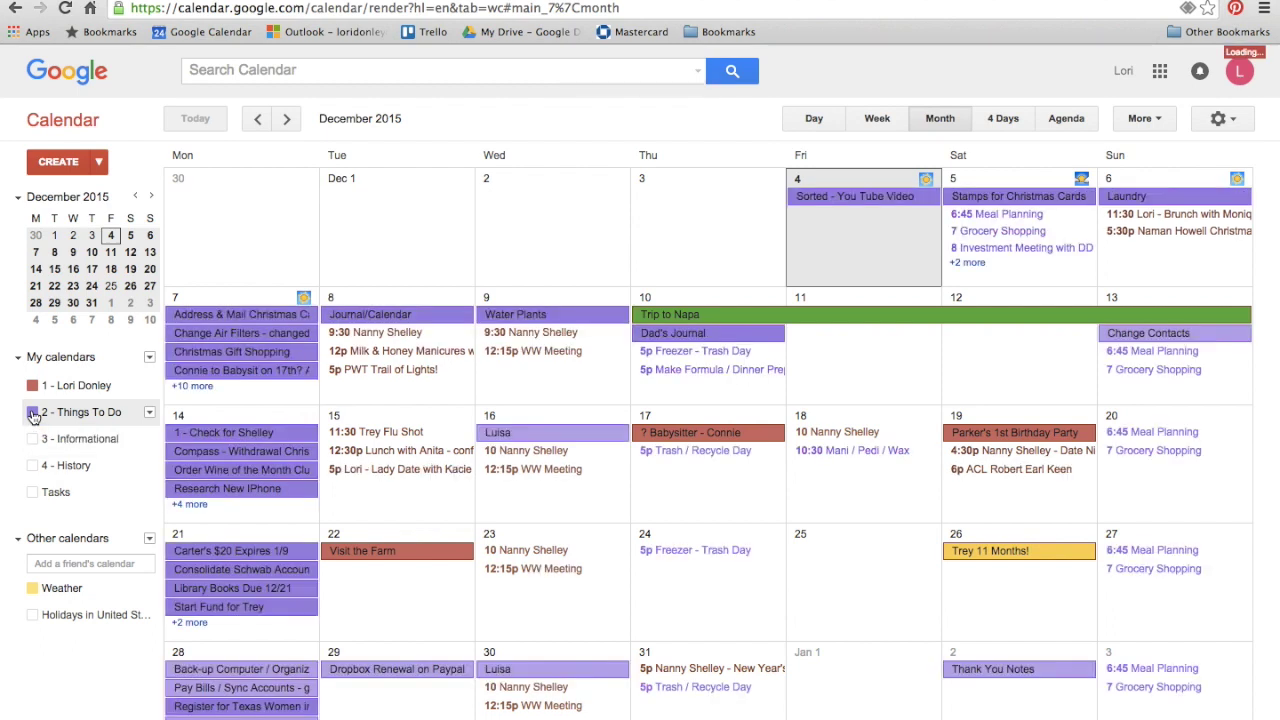
{"action": "left_click", "coordinate": [33, 440]}
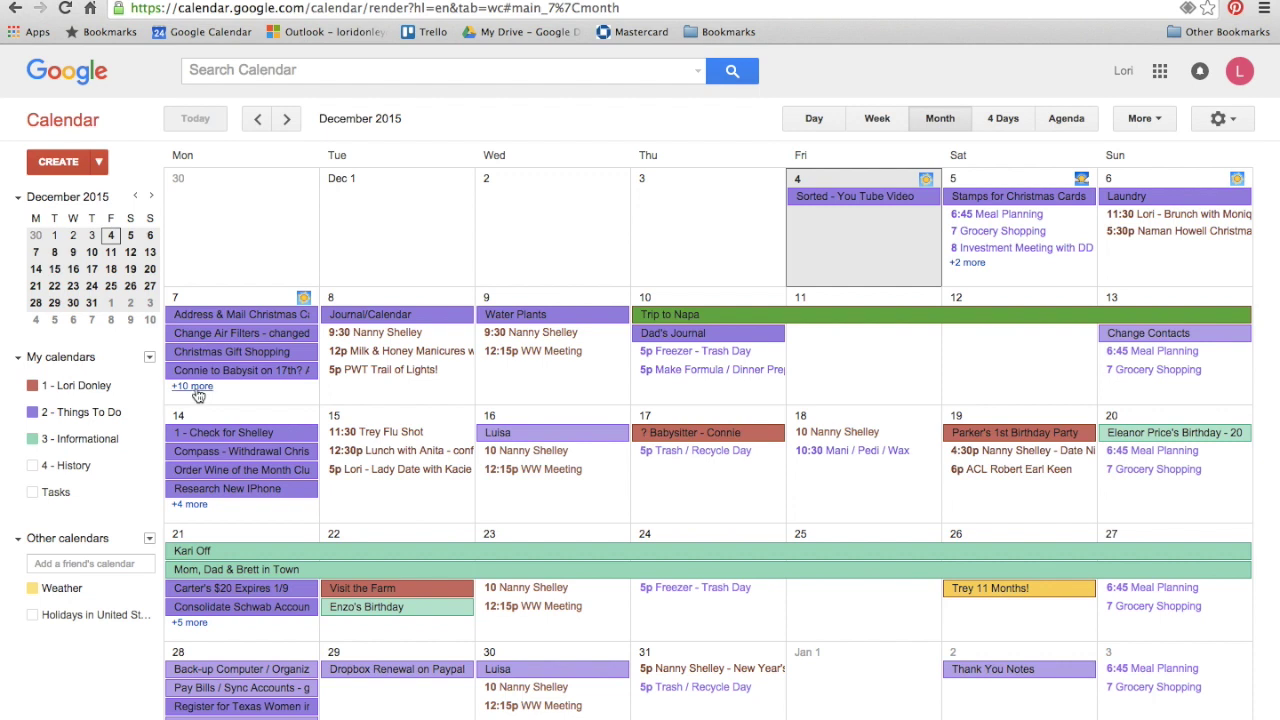
{"action": "left_click", "coordinate": [193, 386]}
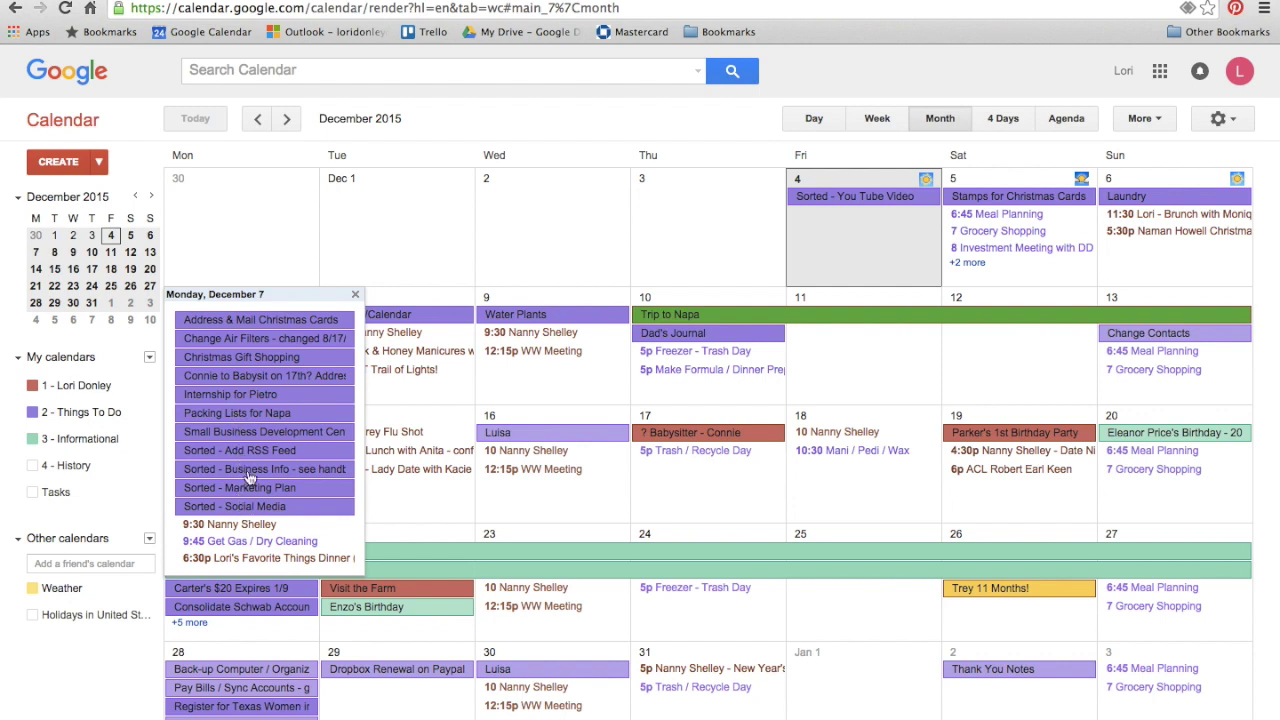
Drag Sorted - Social Media, Christmas Gift Shopping, the internship task and Small Business Development Center onto December 8.
{"action": "left_click_drag", "start_coordinate": [251, 507], "coordinate": [425, 371]}
{"action": "left_click_drag", "start_coordinate": [232, 352], "coordinate": [371, 358]}
{"action": "left_click", "coordinate": [190, 386]}
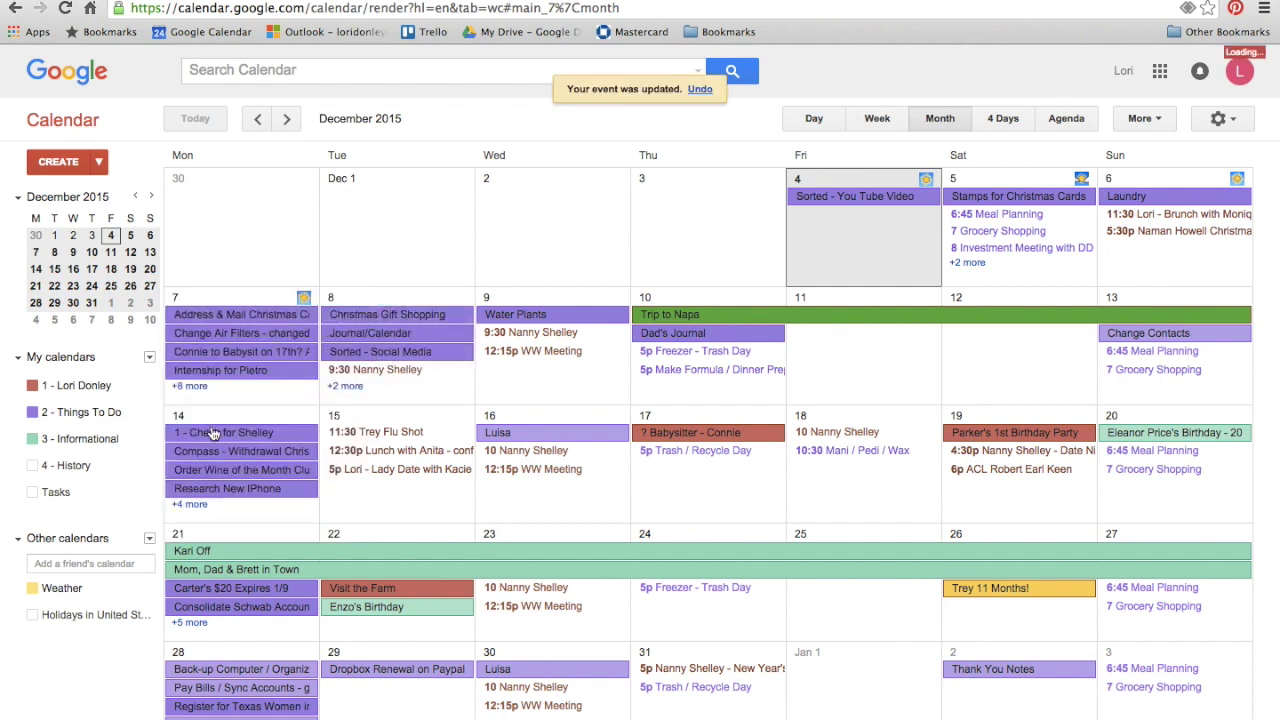
{"action": "left_click", "coordinate": [190, 386]}
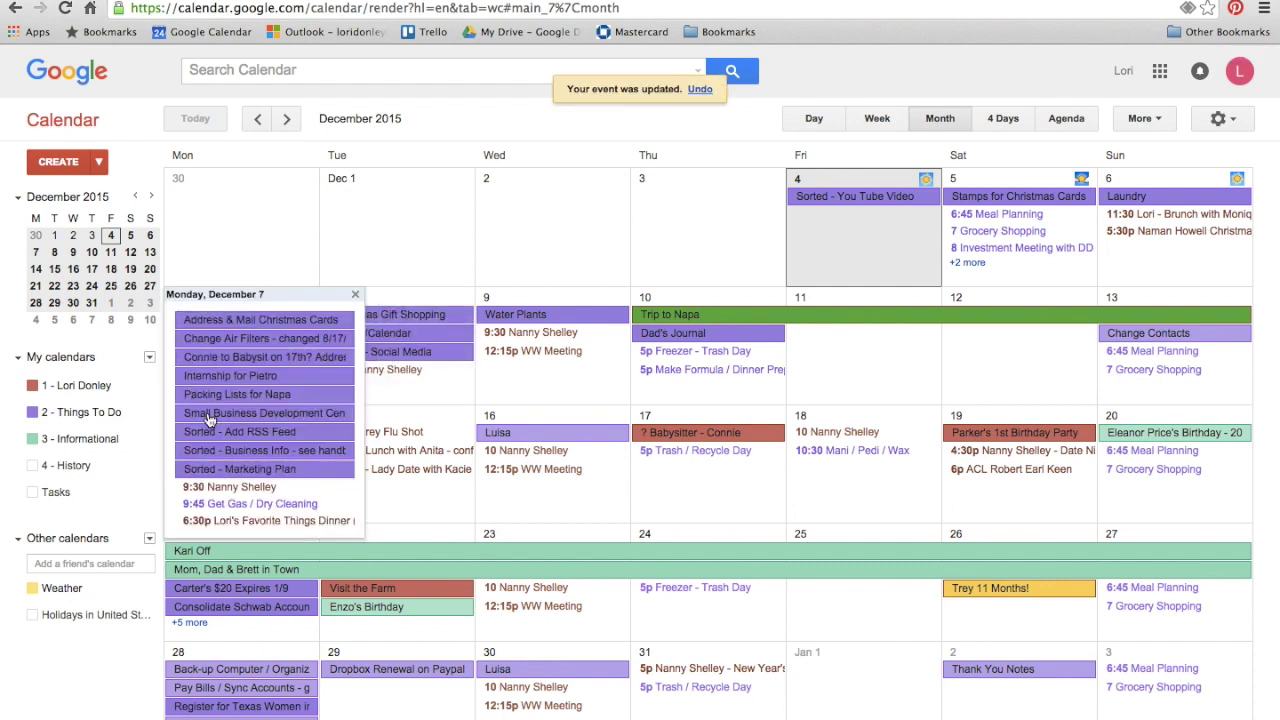
{"action": "left_click_drag", "start_coordinate": [230, 377], "coordinate": [377, 373]}
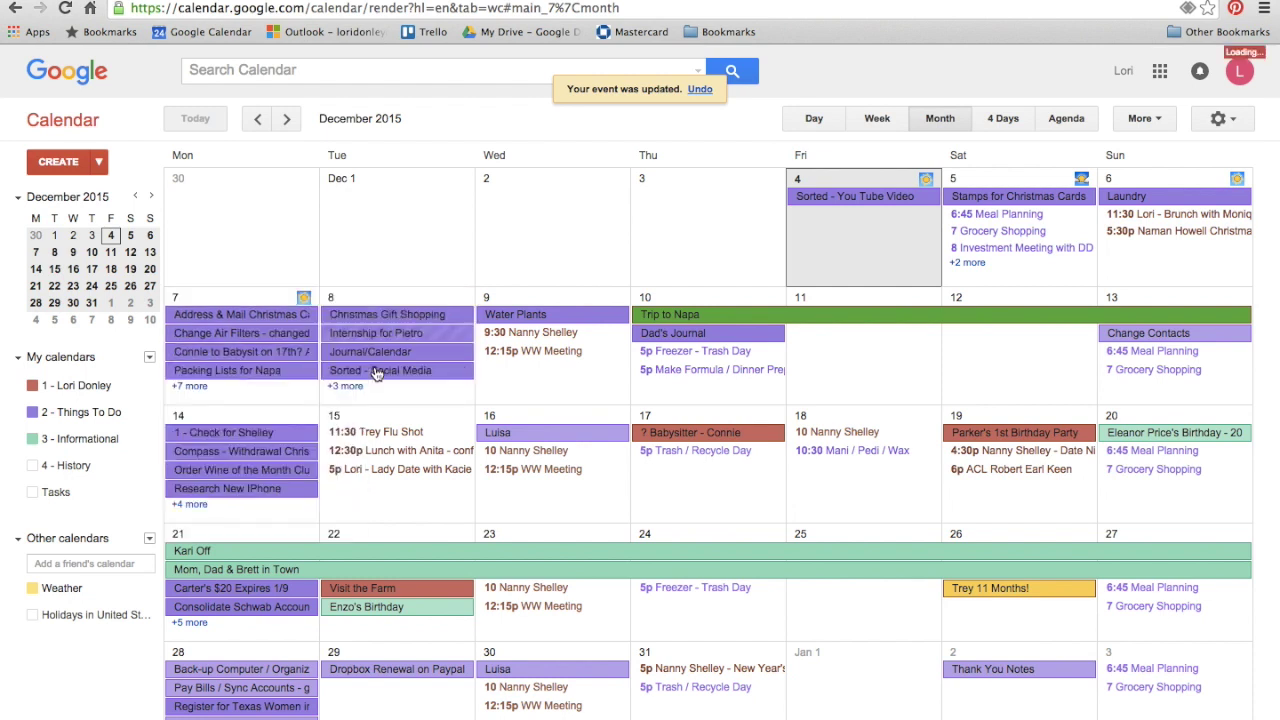
{"action": "left_click", "coordinate": [190, 386]}
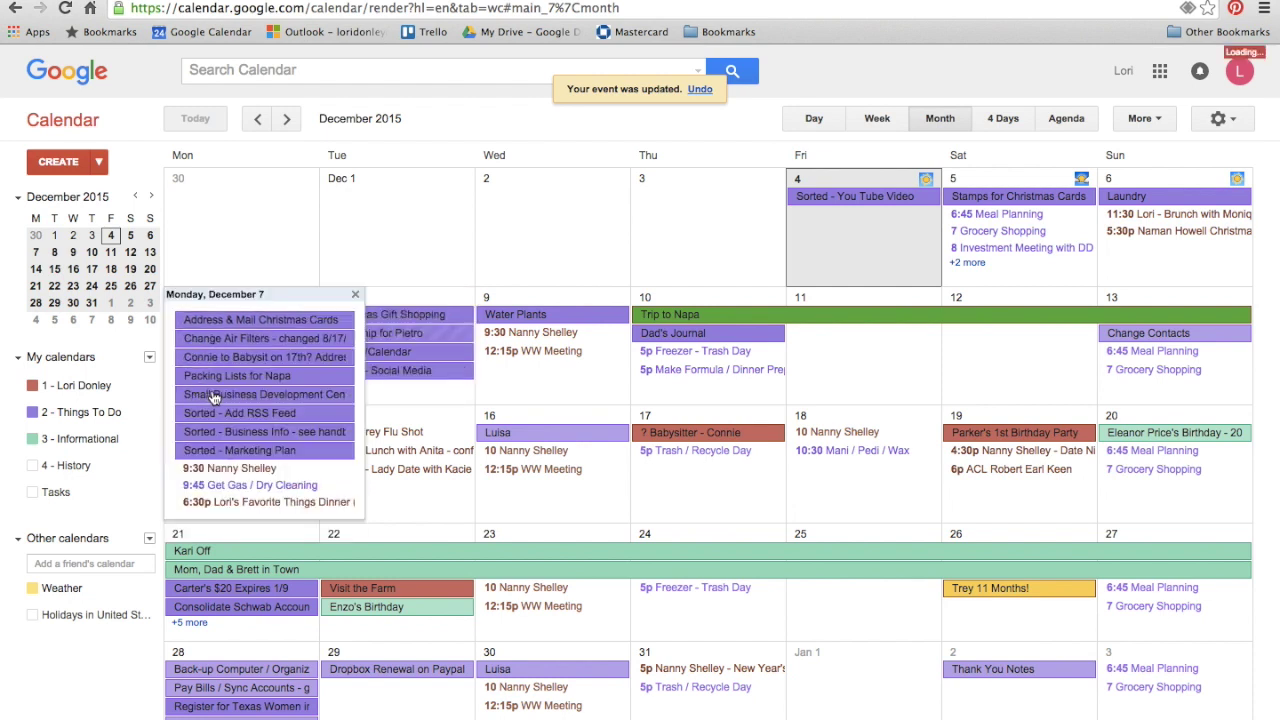
{"action": "left_click_drag", "start_coordinate": [213, 397], "coordinate": [394, 385]}
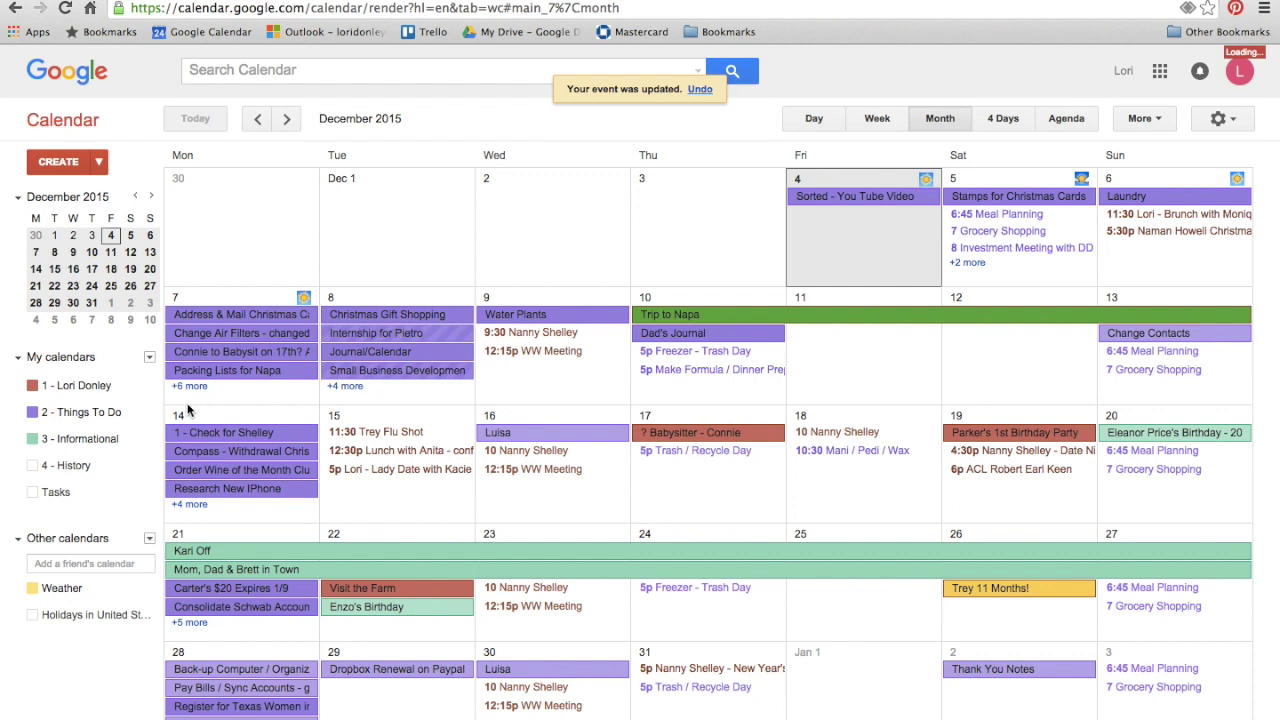